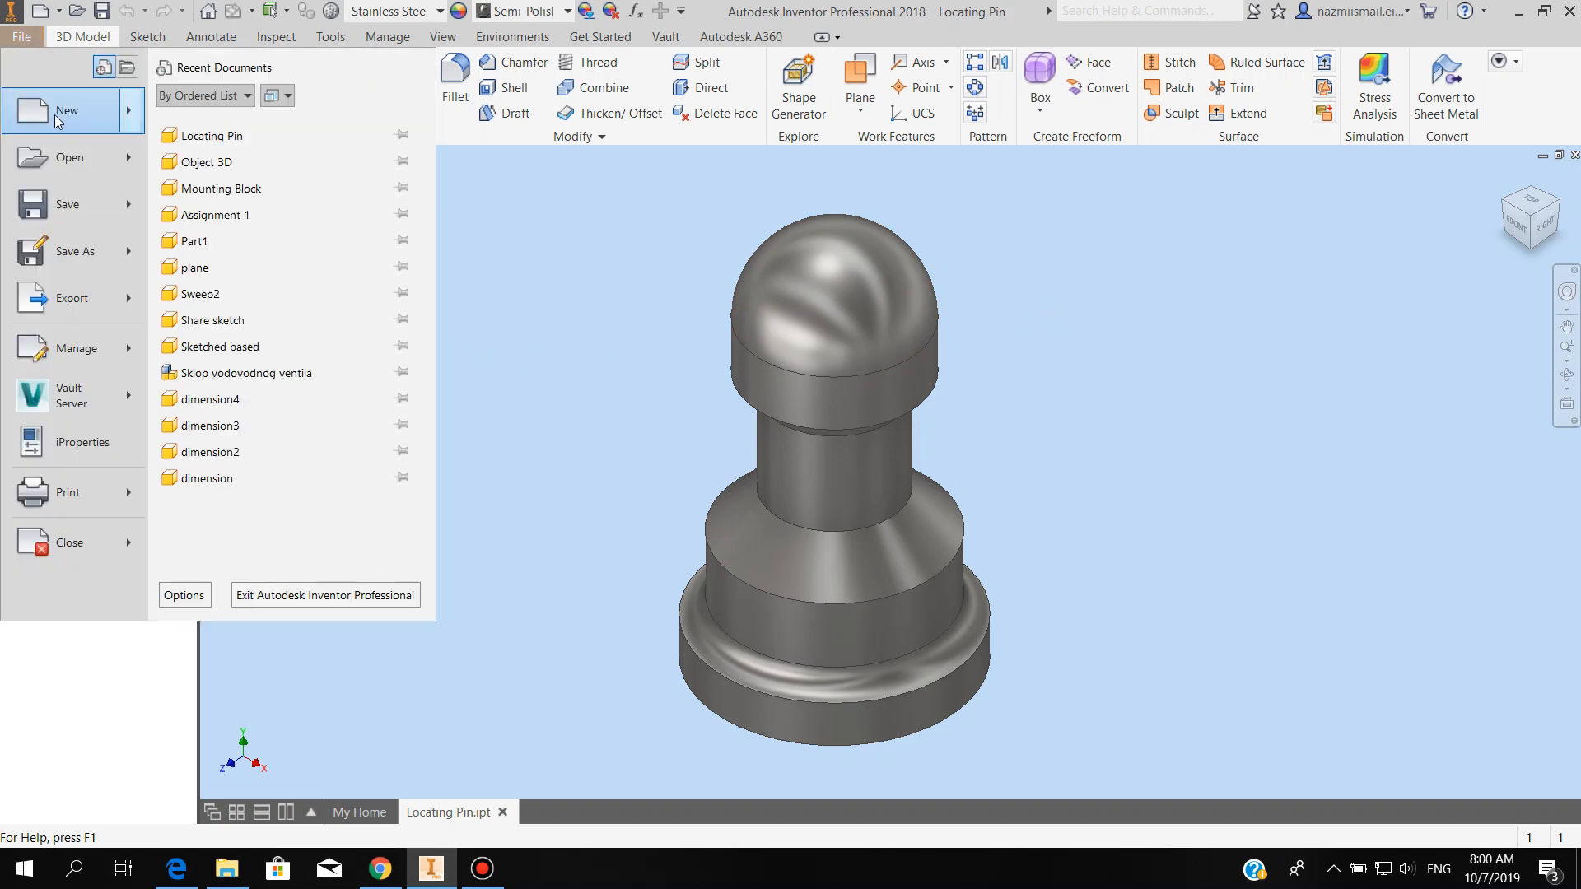
- Create a new part from the metric Standard (mm).ipt template and start a 2D sketch on the XY plane
{"action": "left_click", "coordinate": [56, 121]}
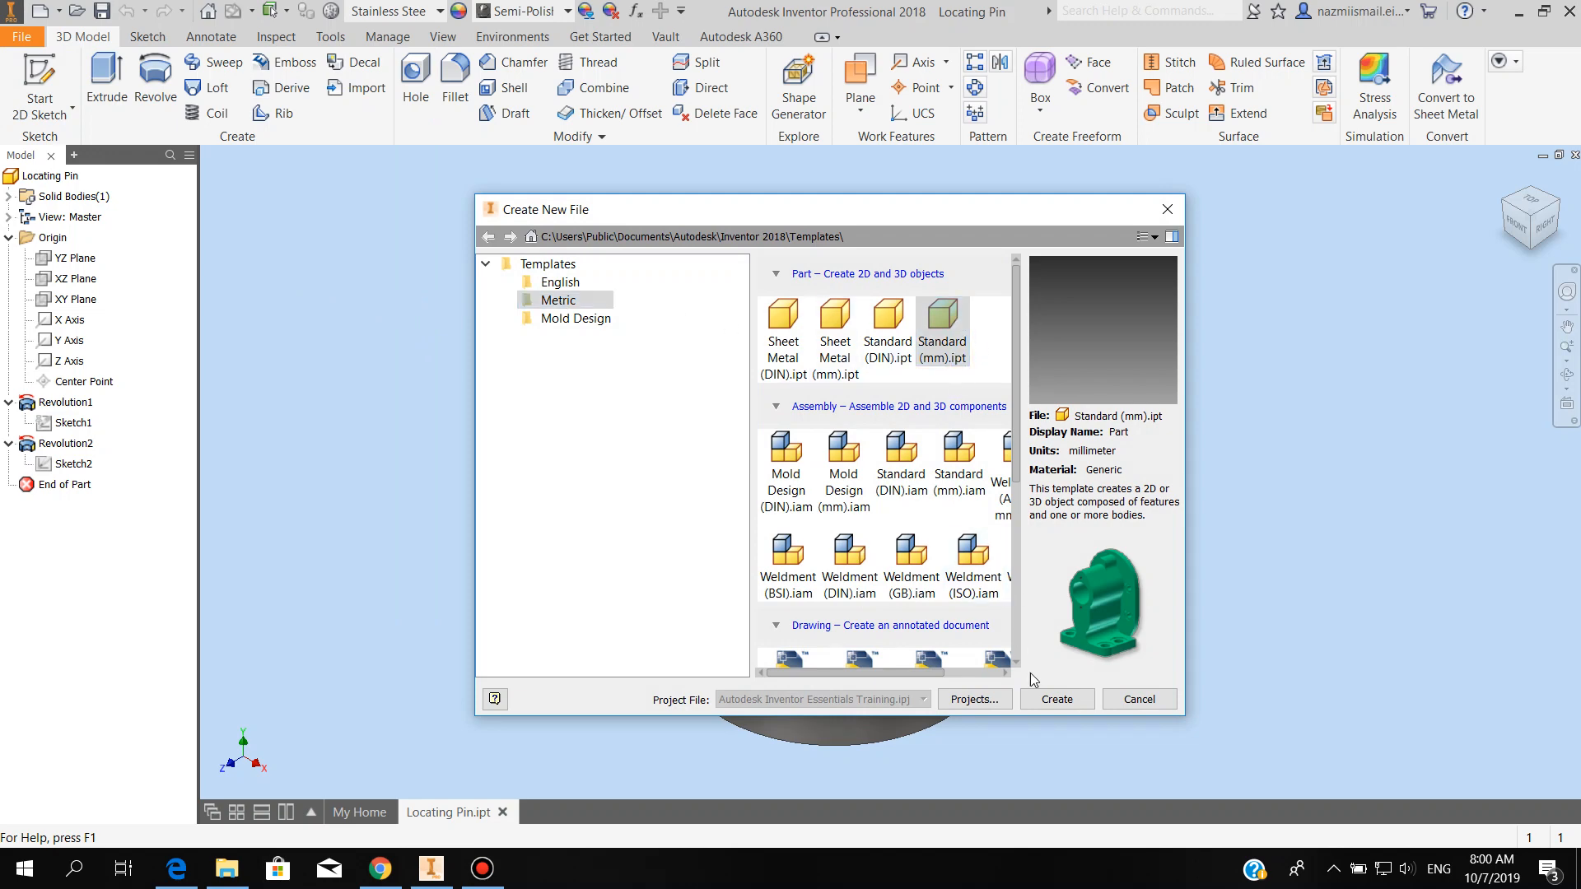
{"action": "left_click", "coordinate": [1058, 700]}
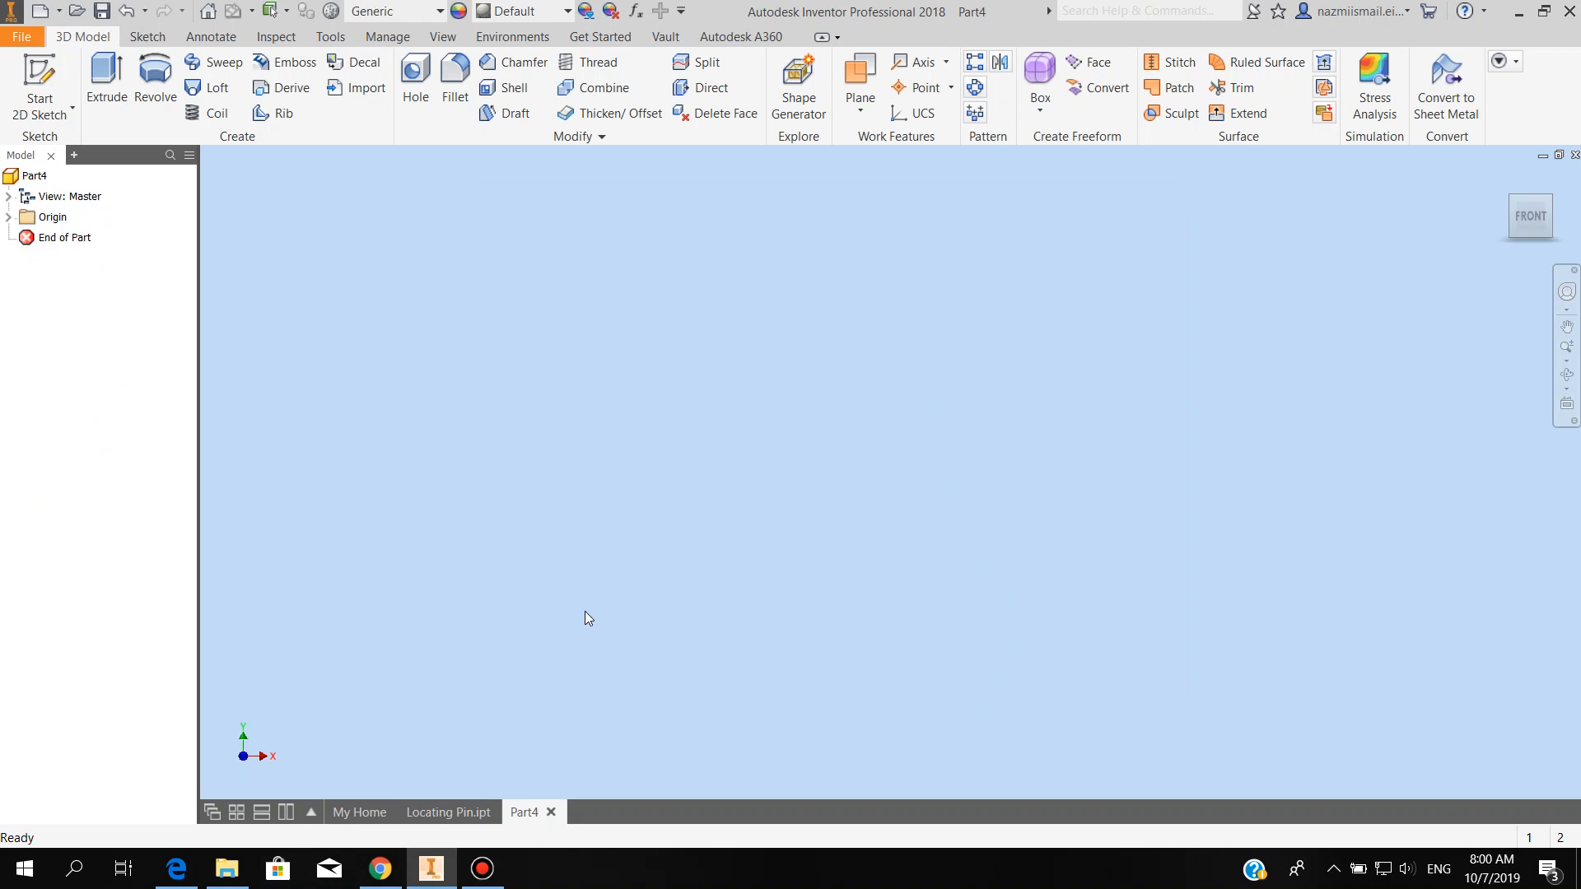
{"action": "left_click", "coordinate": [48, 105]}
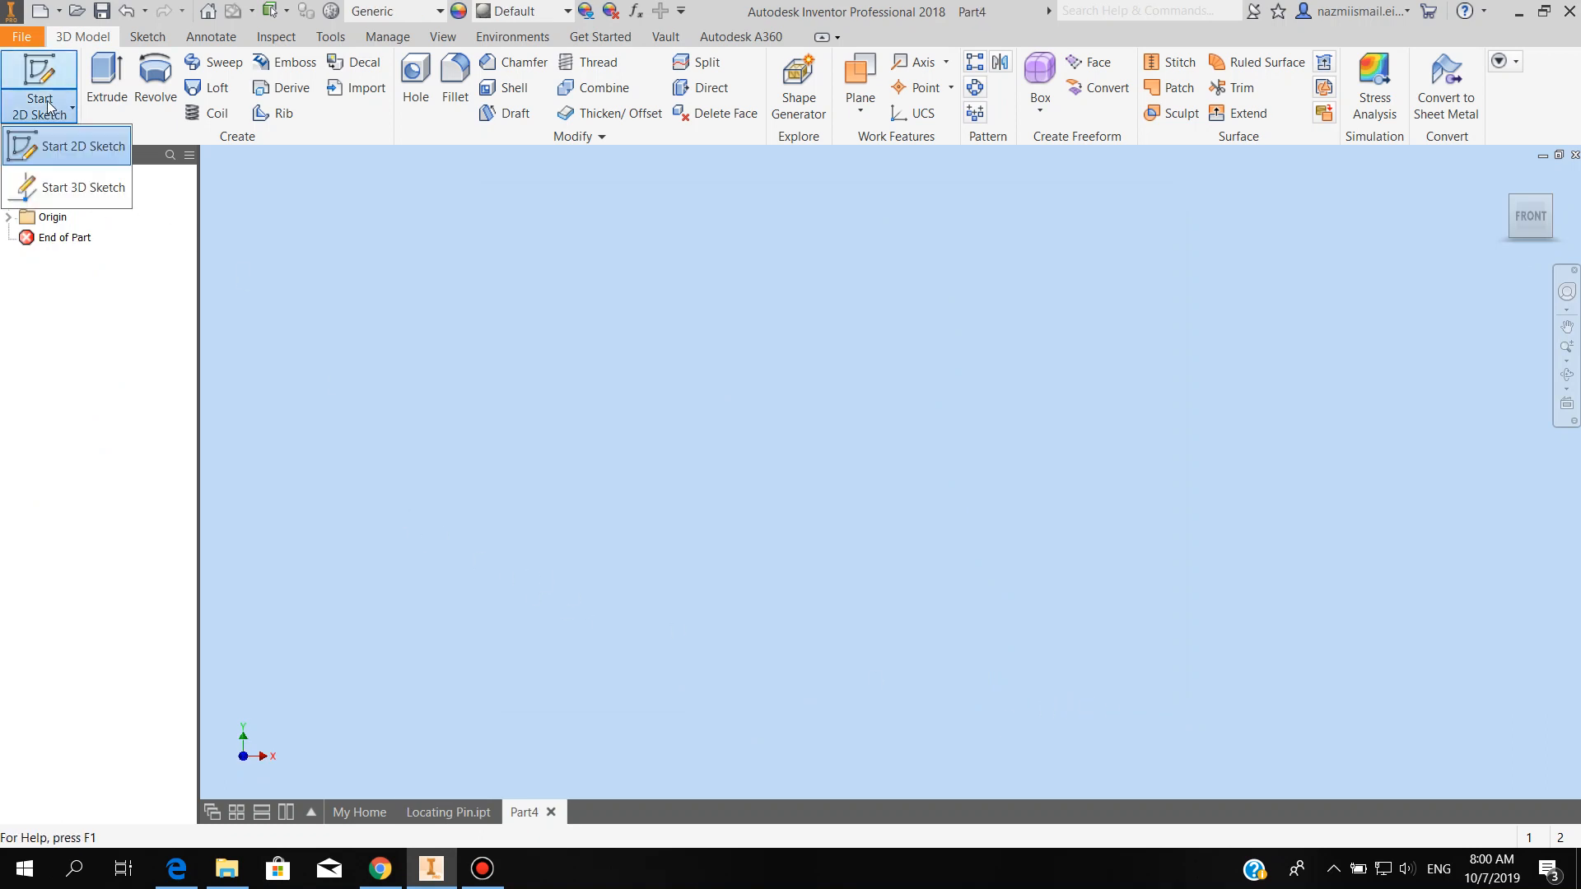
{"action": "left_click", "coordinate": [58, 147]}
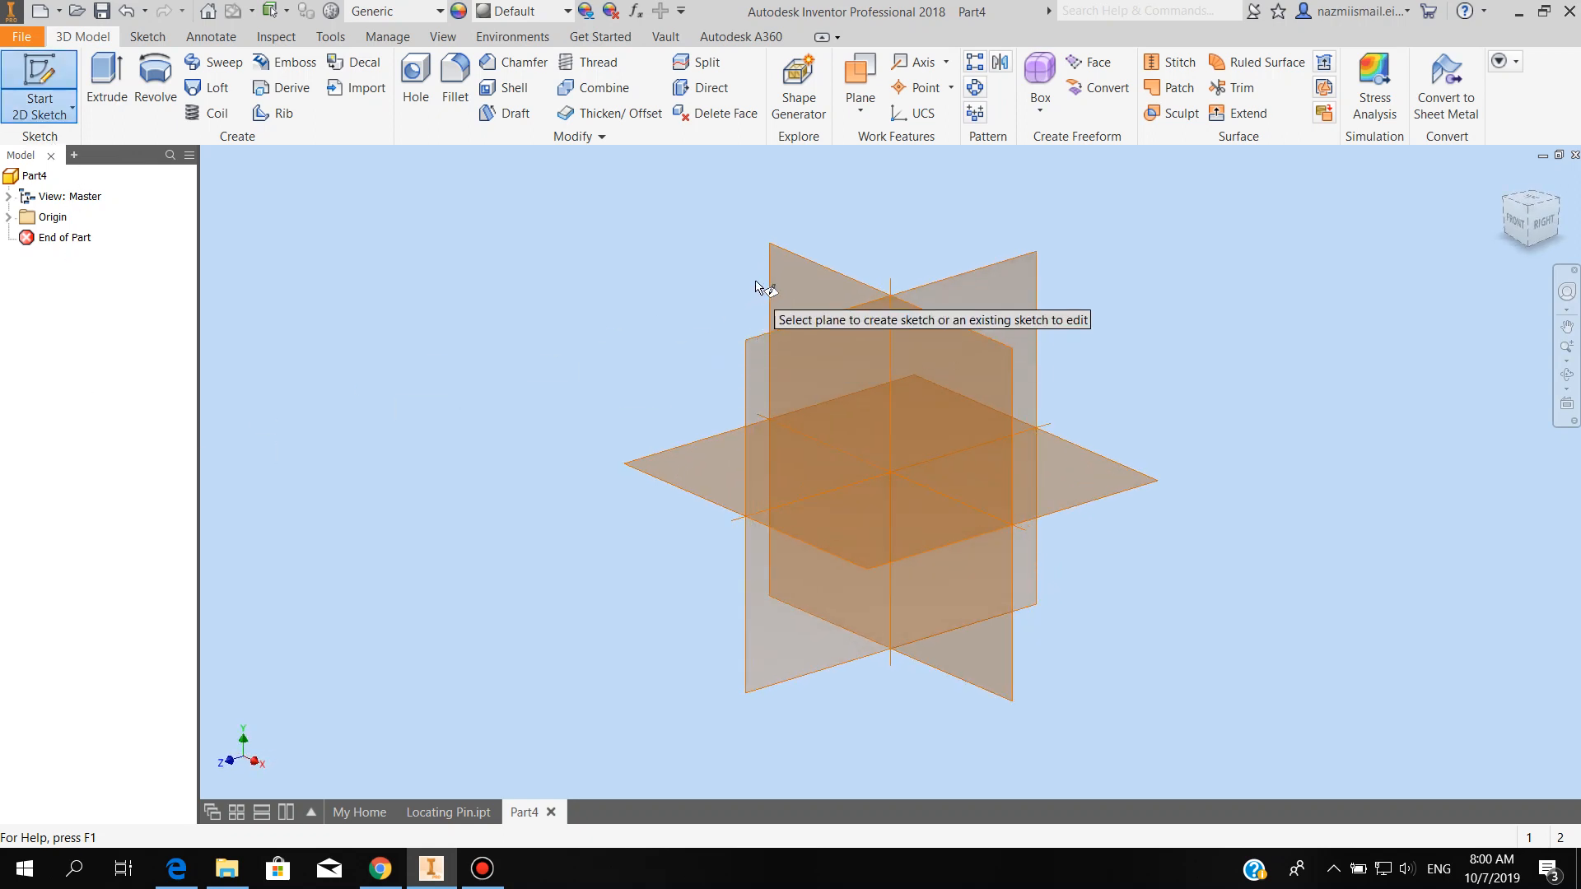
{"action": "left_click", "coordinate": [795, 275]}
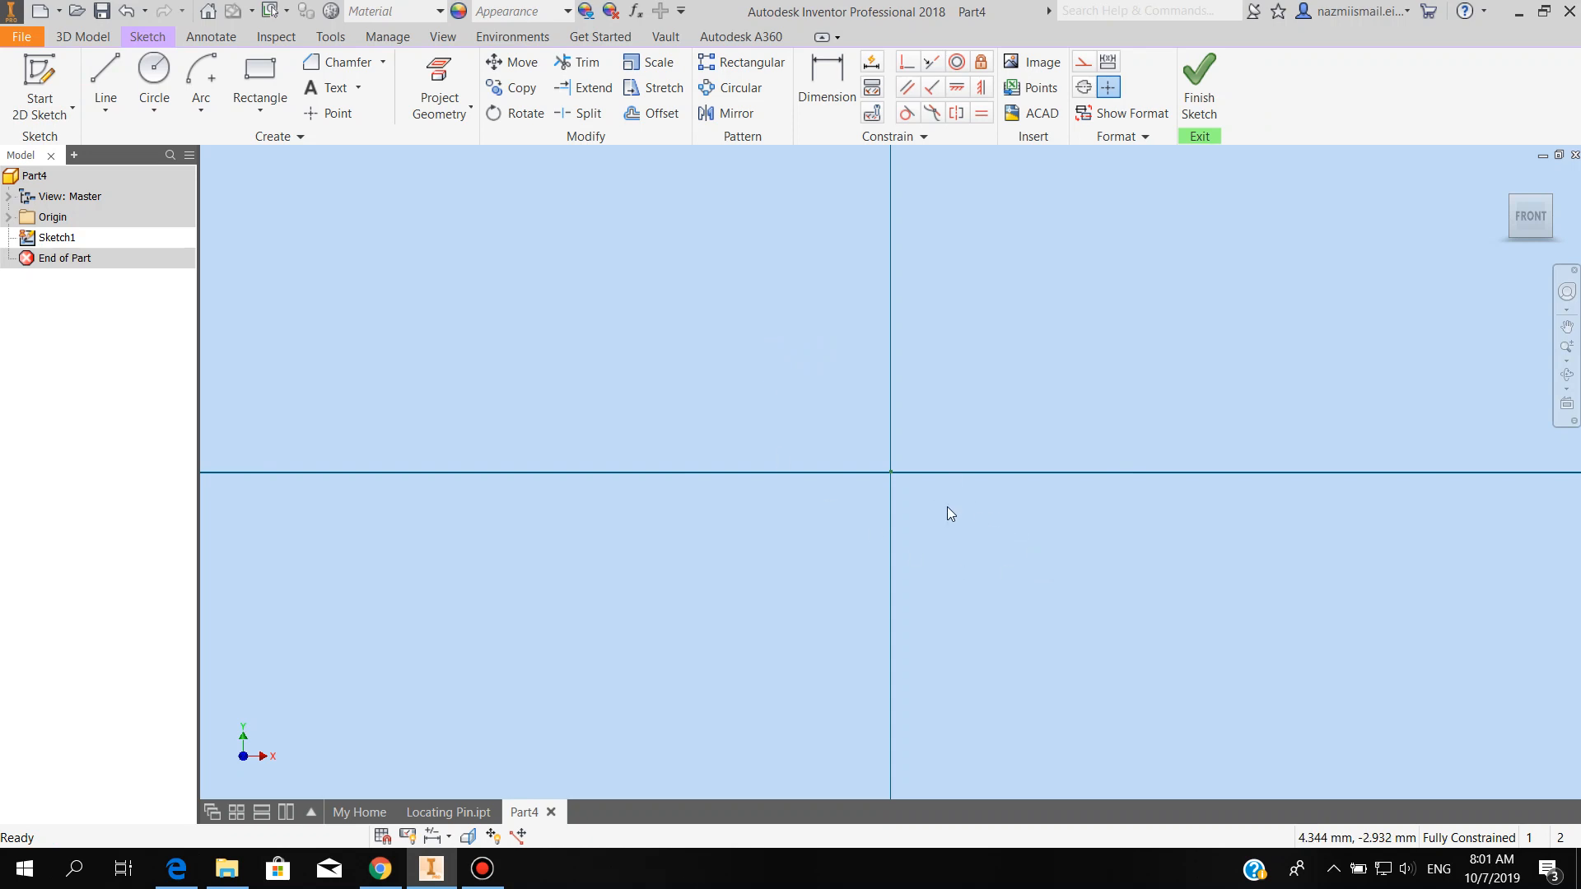
- Draw a two-point rectangle 12 mm wide and 4 mm high, extending up and to the right from the origin
{"action": "left_click", "coordinate": [272, 112]}
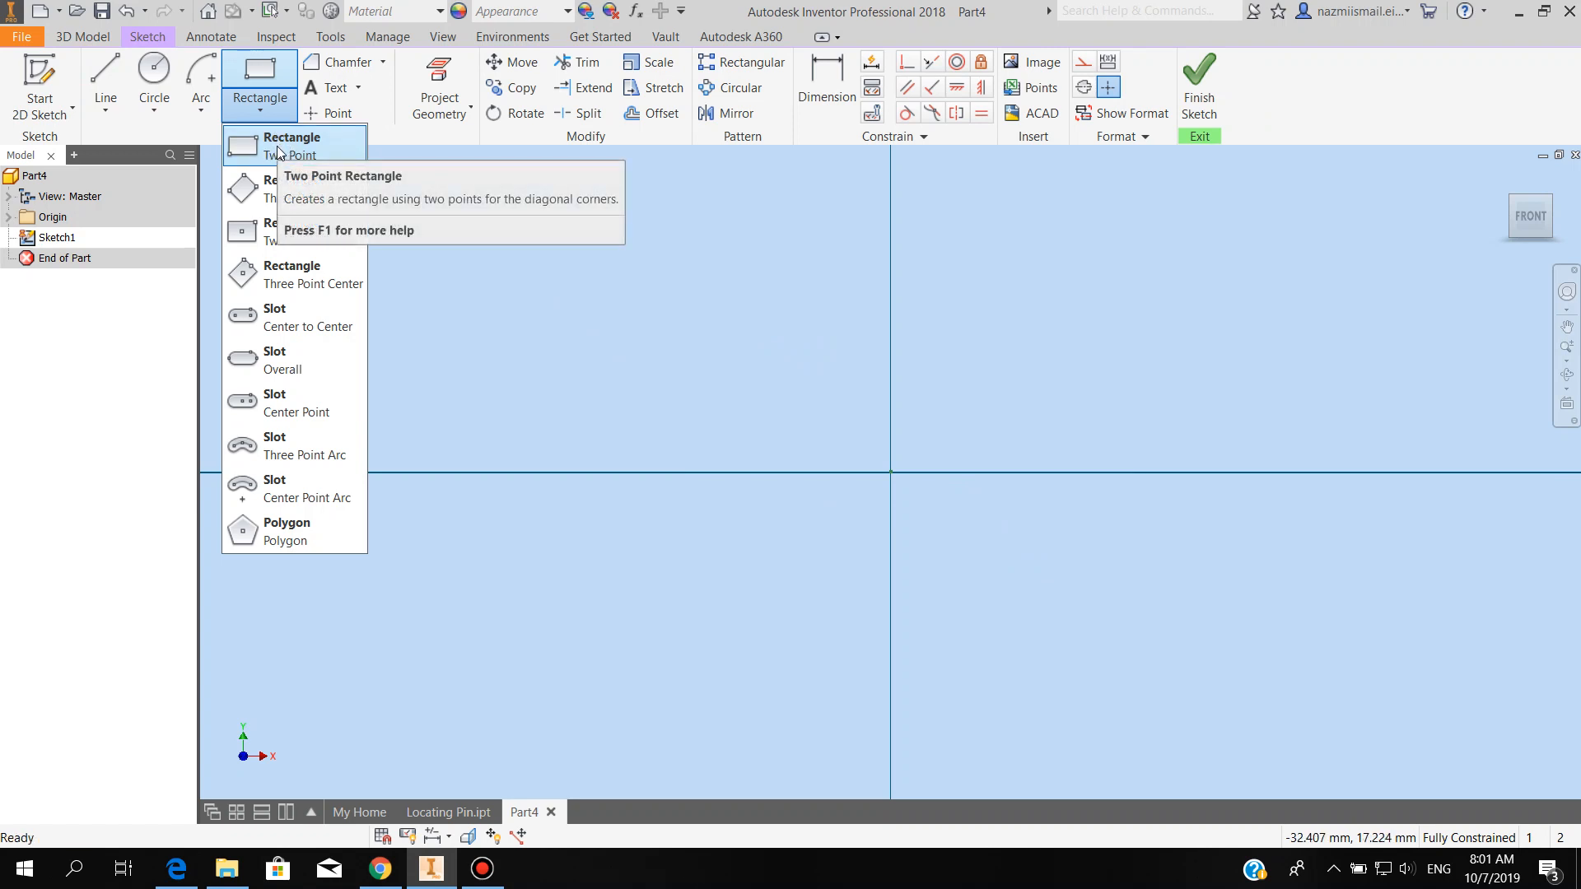
{"action": "left_click", "coordinate": [277, 146]}
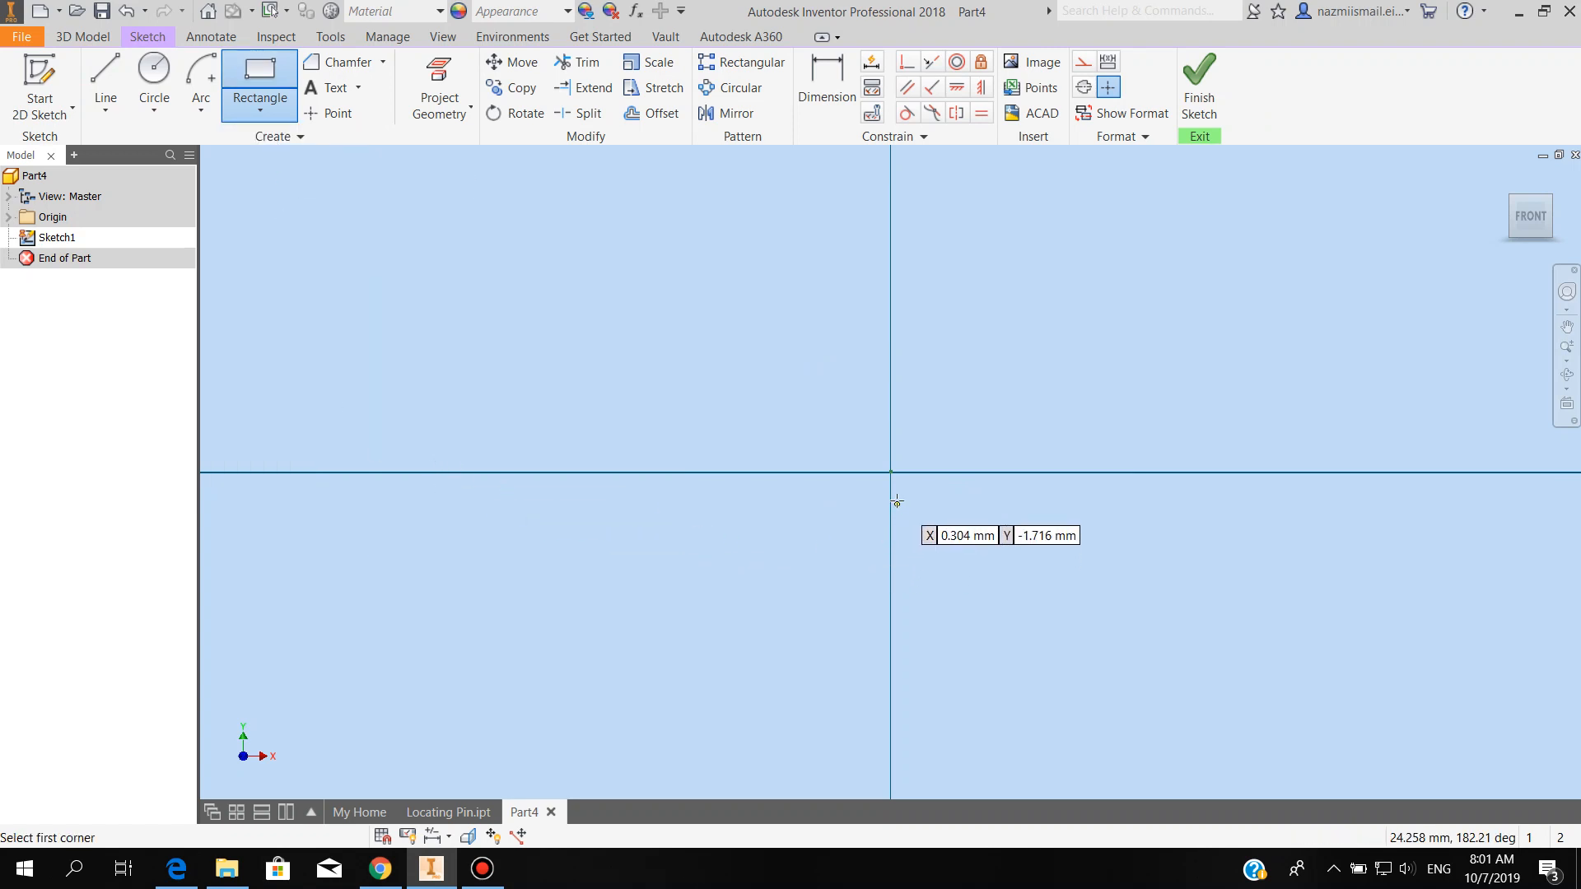
{"action": "left_click", "coordinate": [890, 472]}
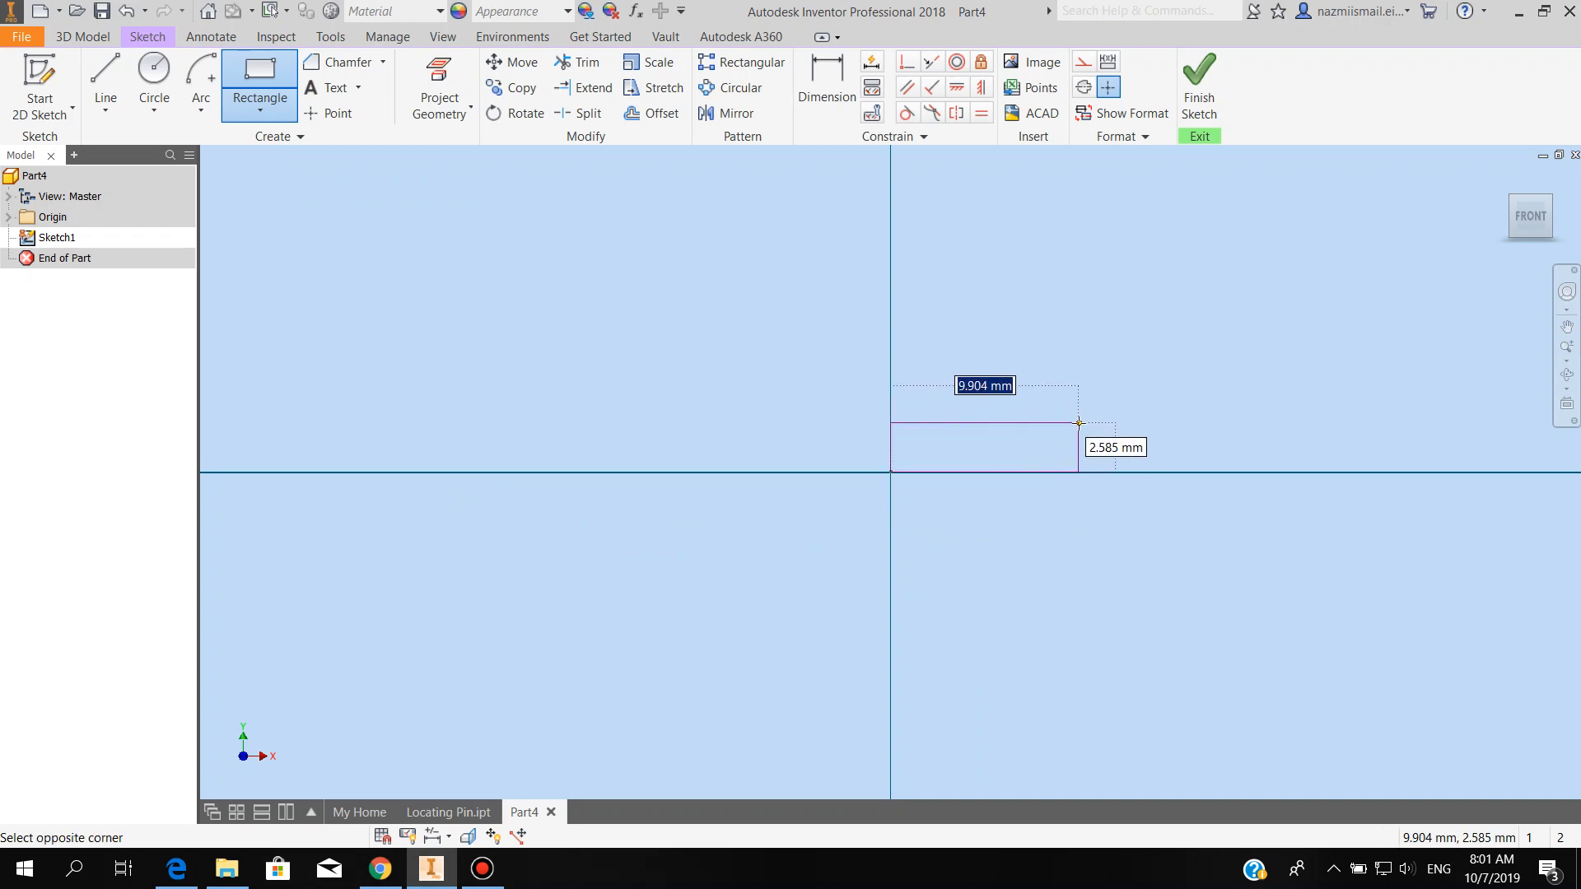
{"action": "type", "text": "12"}
{"action": "key", "text": "Tab"}
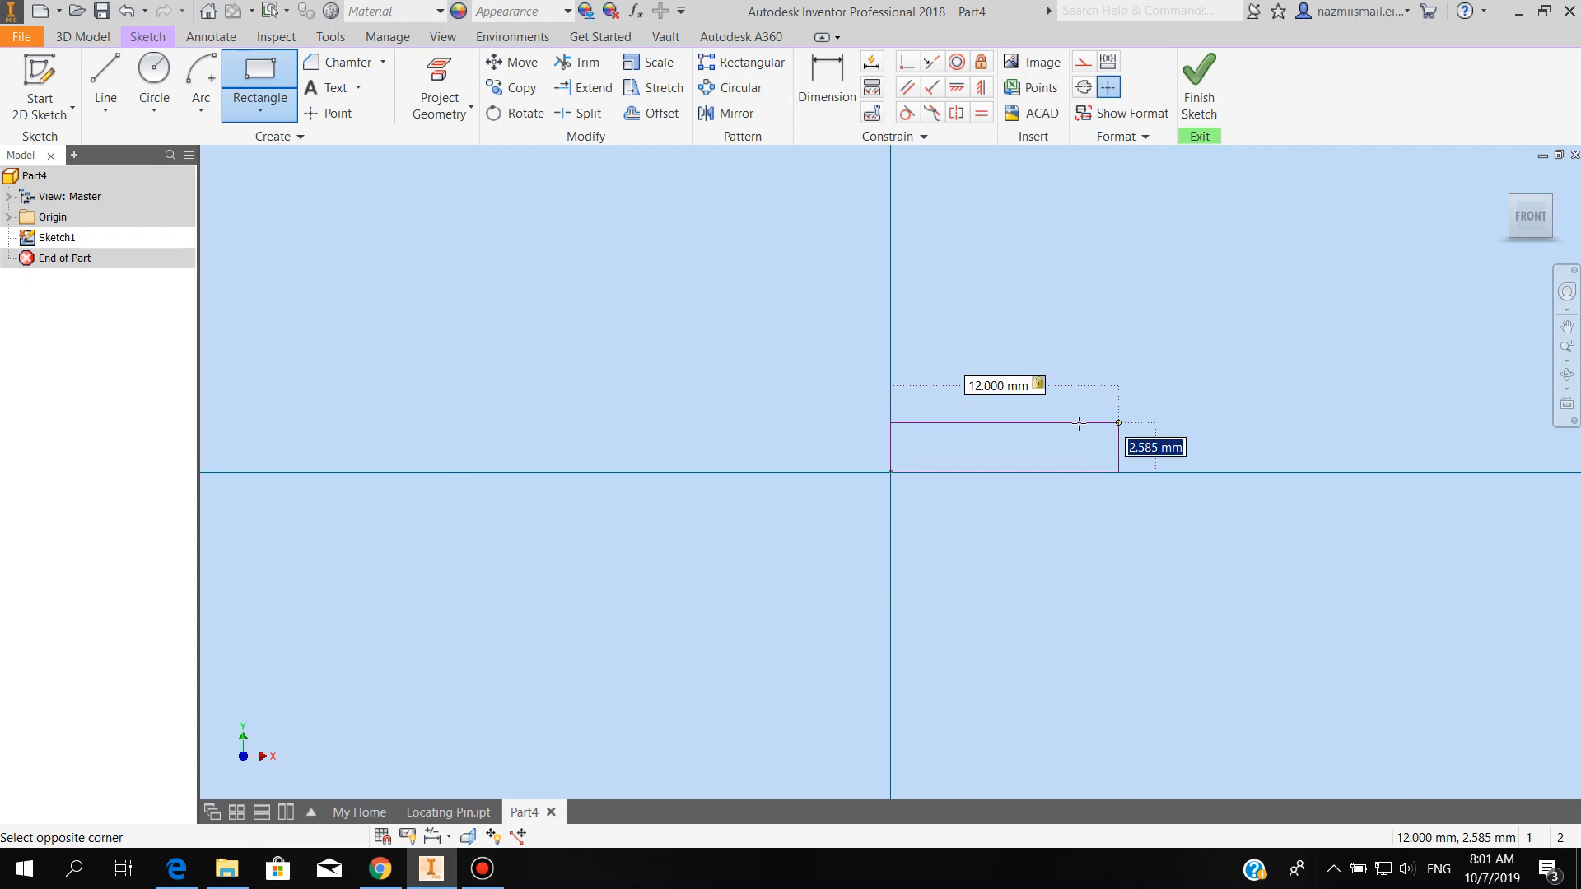
{"action": "type", "text": "4"}
{"action": "key", "text": "Tab"}
{"action": "key", "text": "Return"}
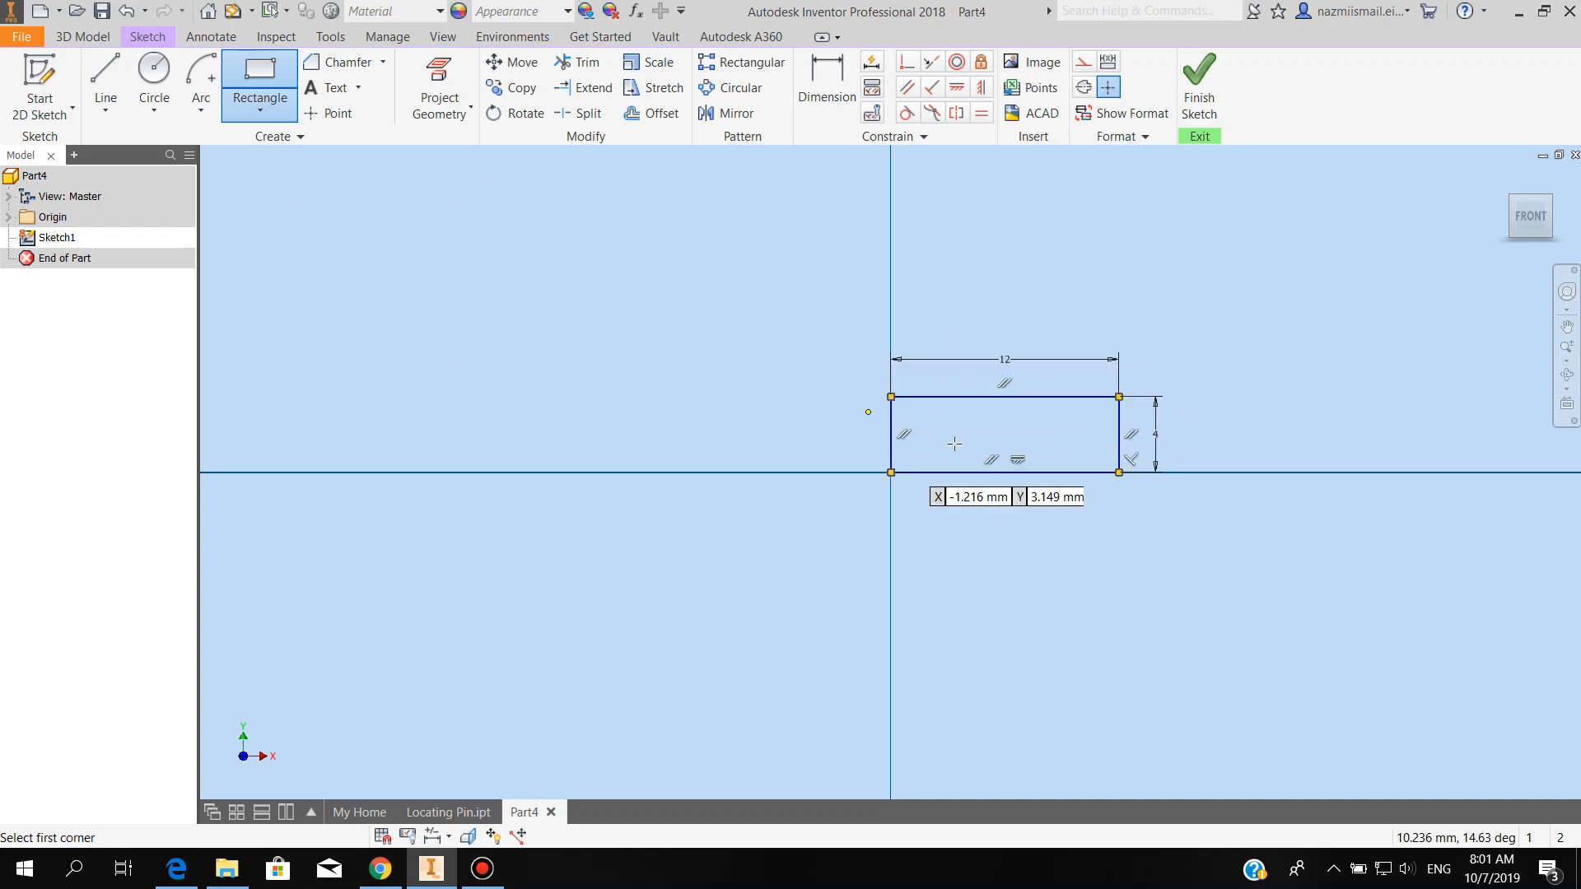
- Draw a rectangle 10 mm wide and 8 mm high on top of the base rectangle, starting at its upper-left corner
{"action": "middle_click_drag", "start_coordinate": [1028, 424], "coordinate": [952, 490]}
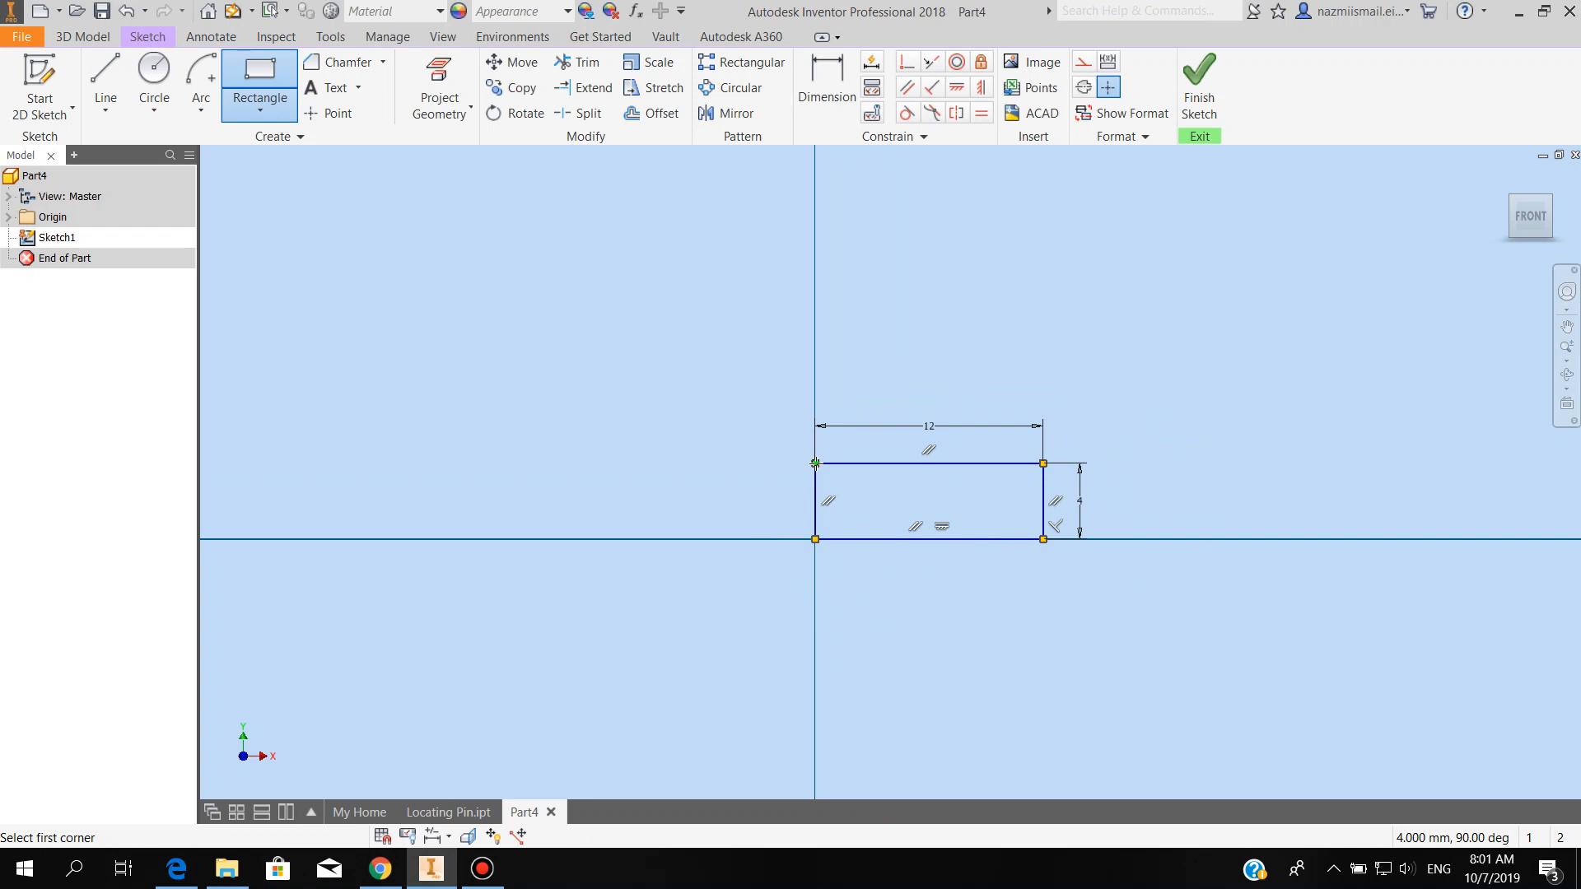
{"action": "left_click", "coordinate": [815, 463]}
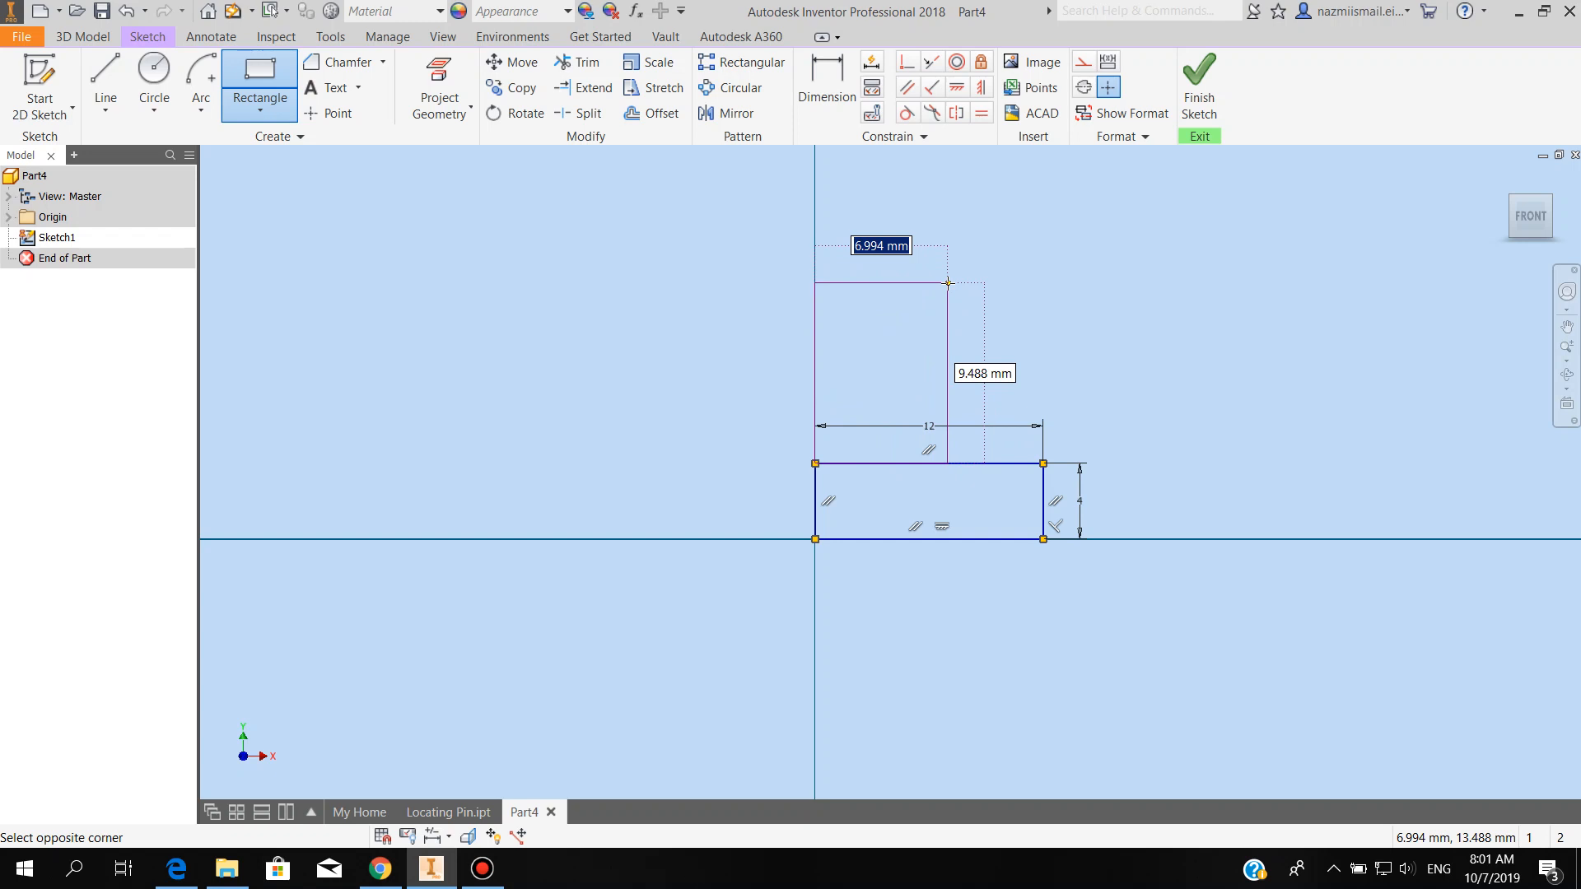
{"action": "type", "text": "10"}
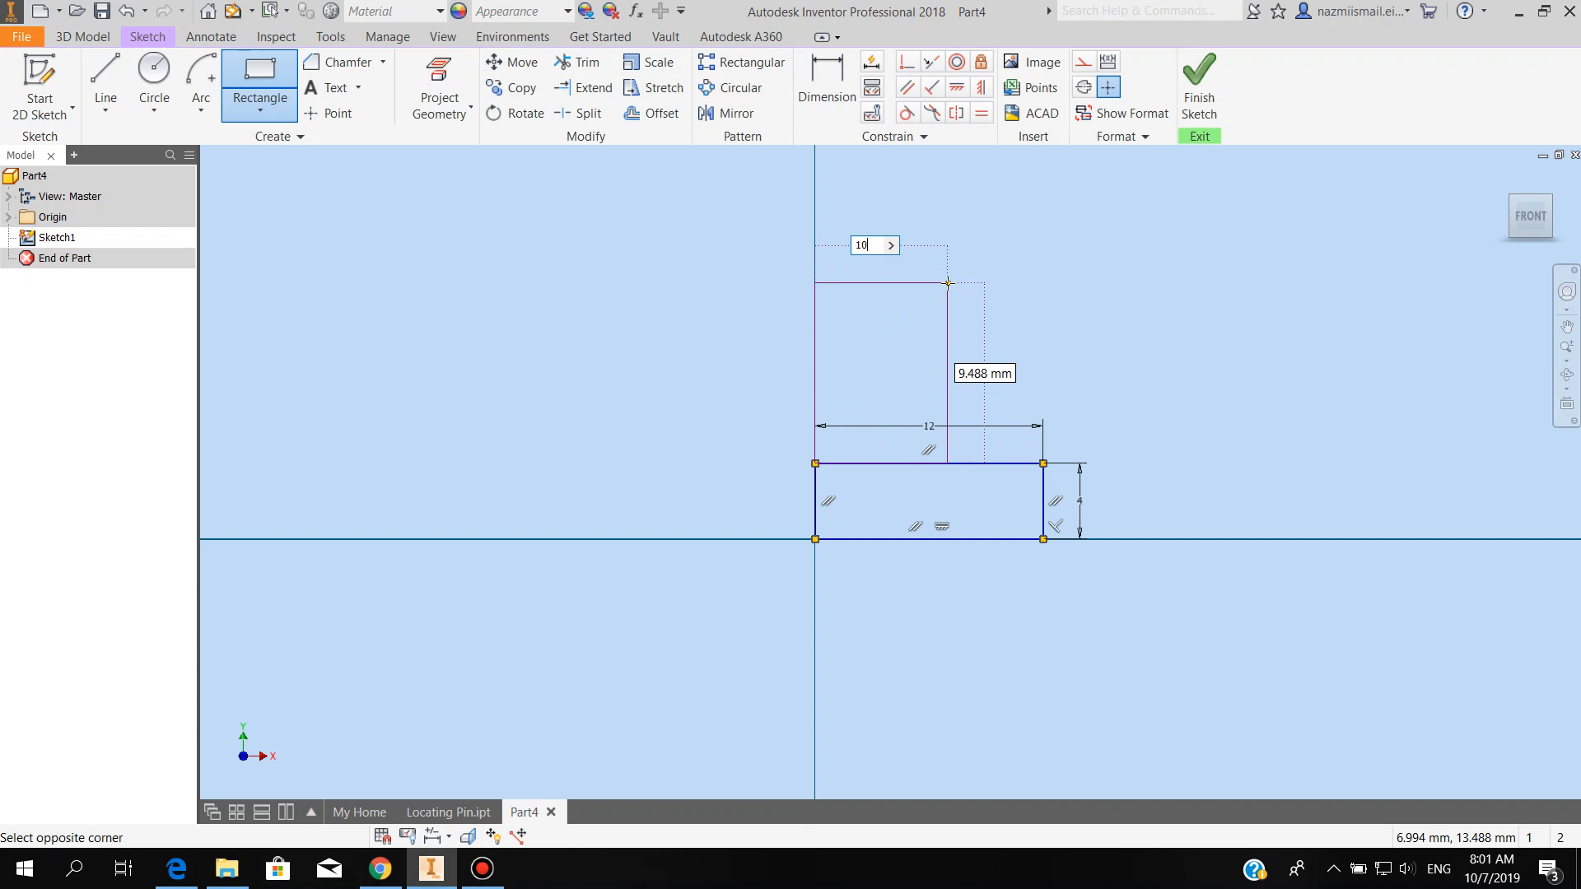
{"action": "key", "text": "Tab"}
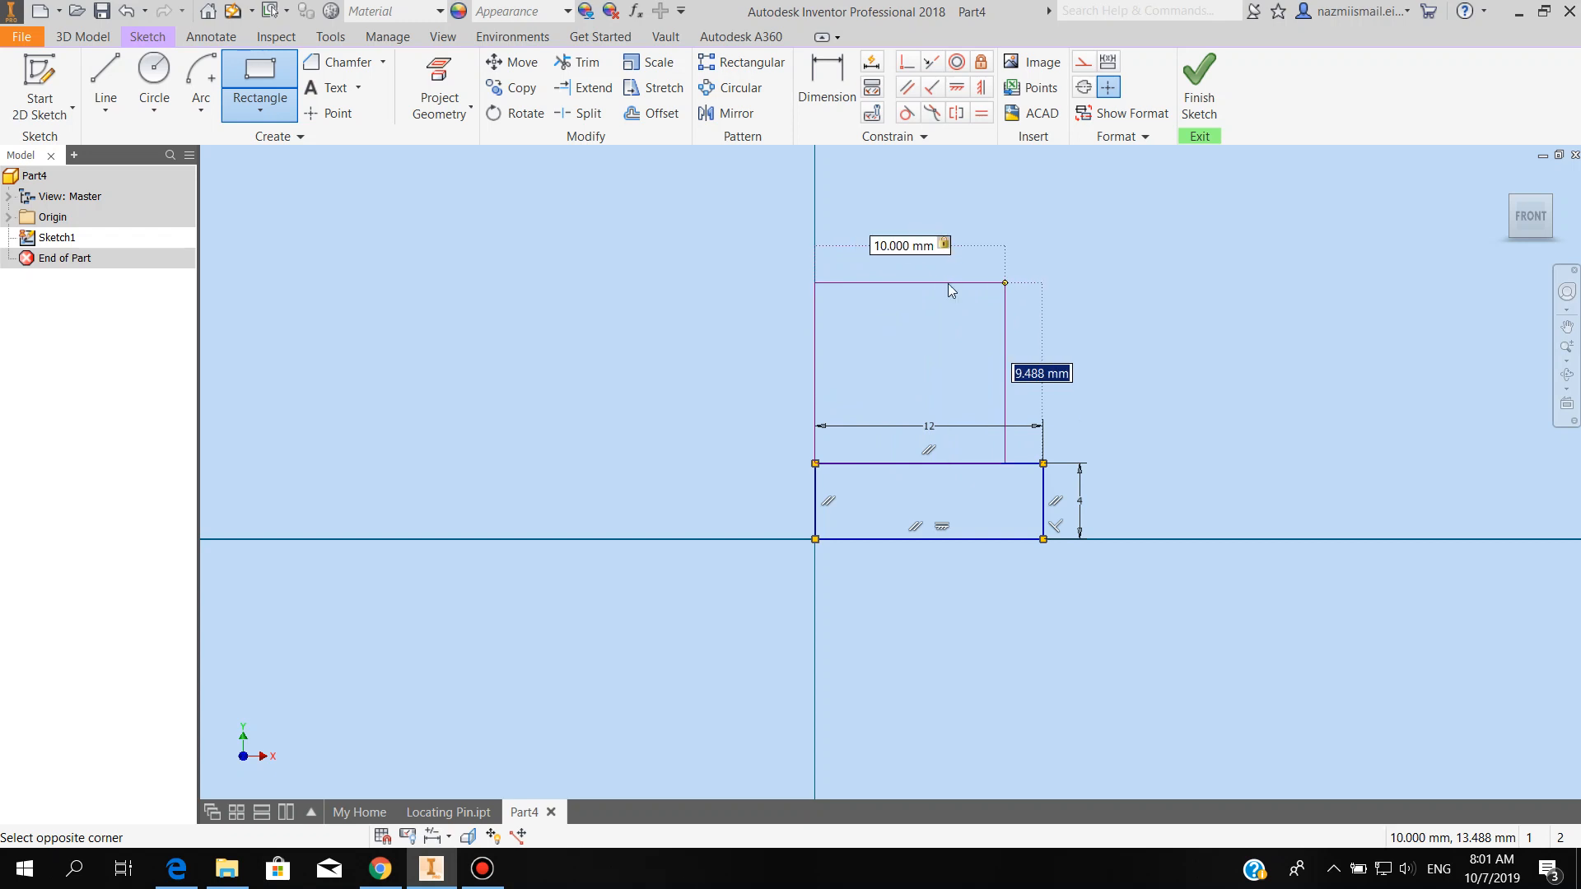
{"action": "type", "text": "8"}
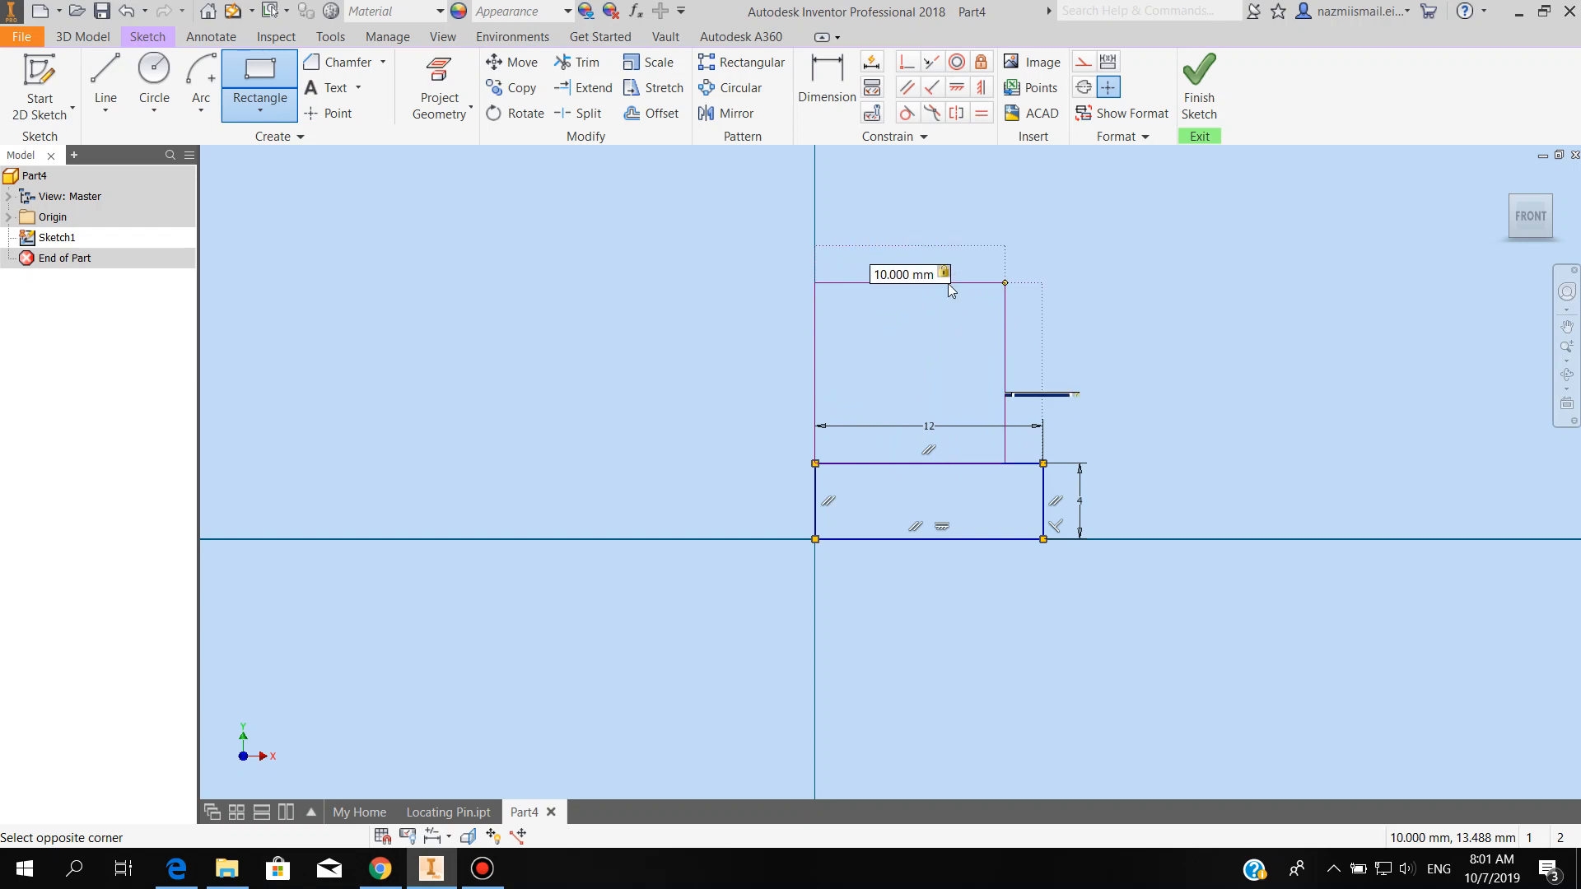
{"action": "key", "text": "Return"}
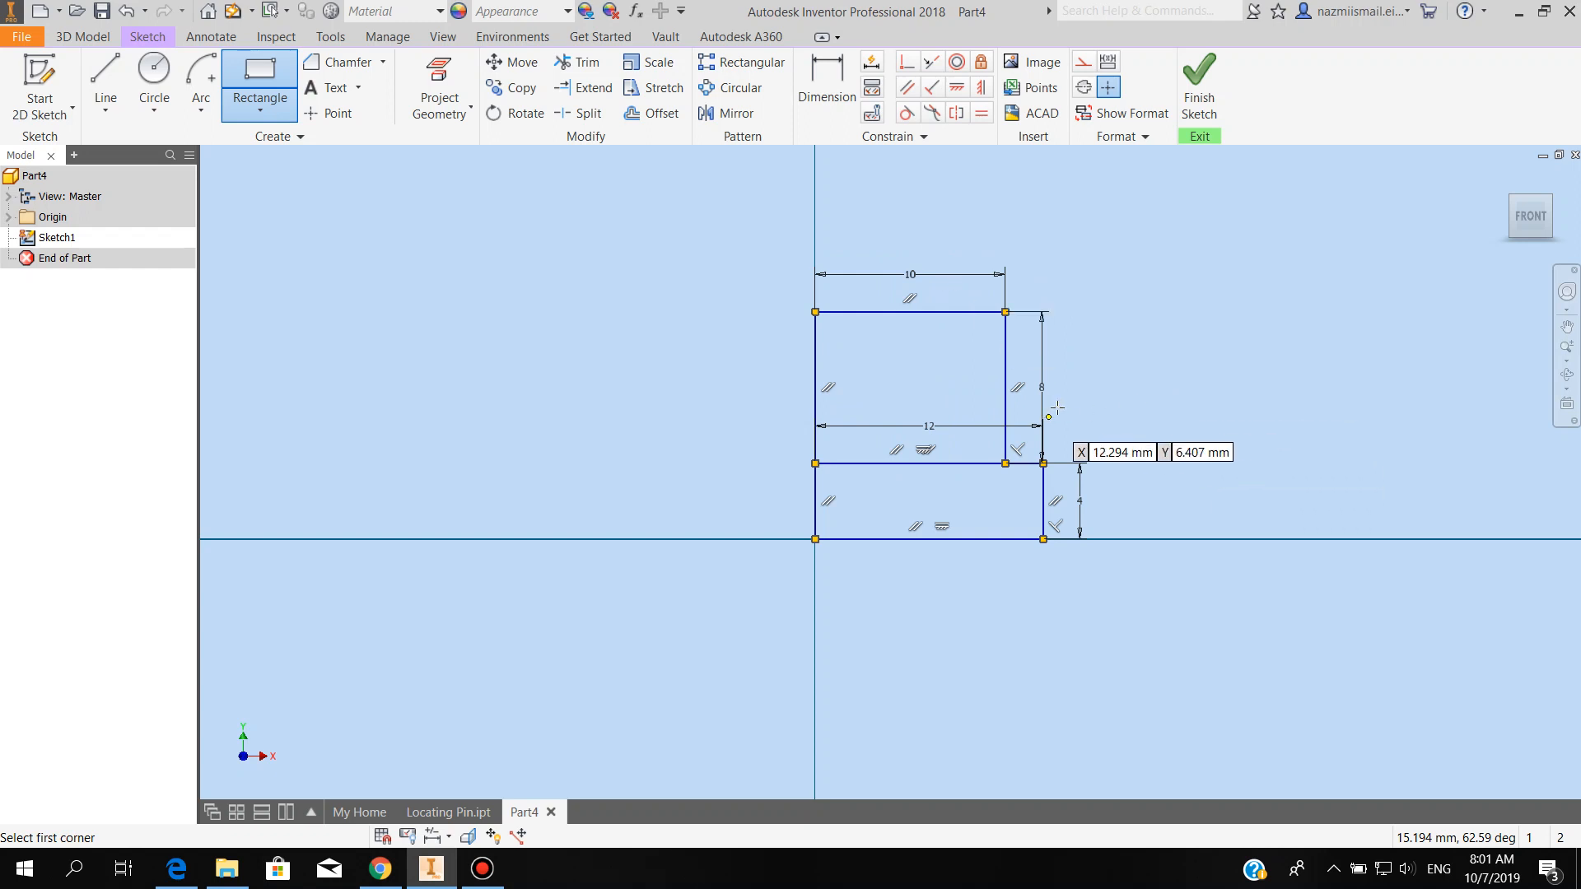
- Stack a rectangle 6 mm wide and 15 mm high on the 10 mm wide one, starting at its upper-left corner
{"action": "middle_click_drag", "start_coordinate": [1120, 367], "coordinate": [993, 499]}
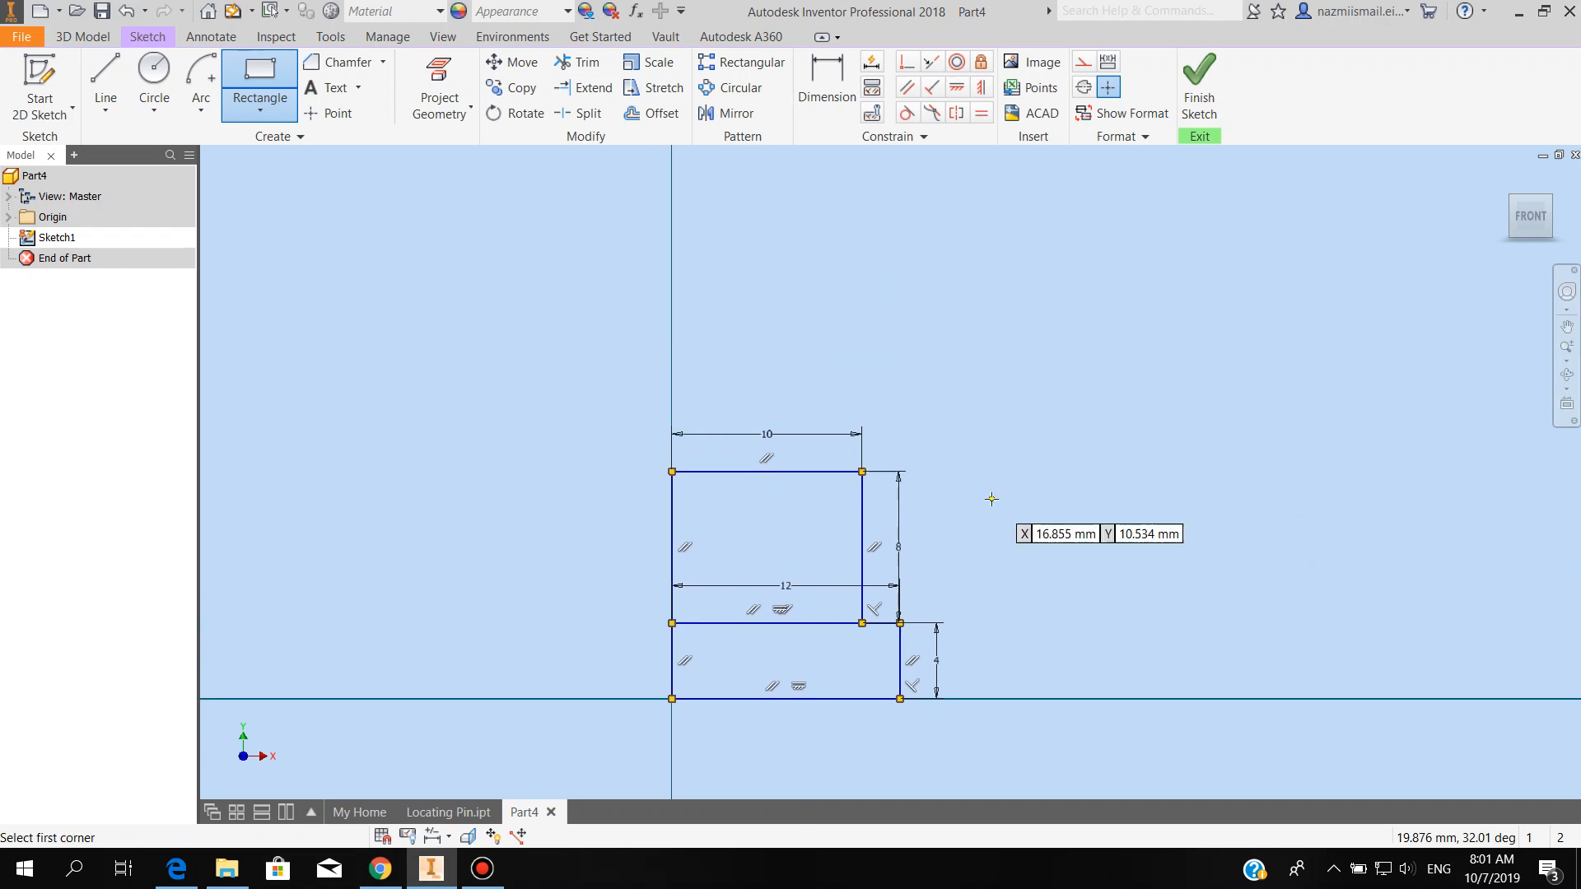
{"action": "left_click", "coordinate": [672, 472]}
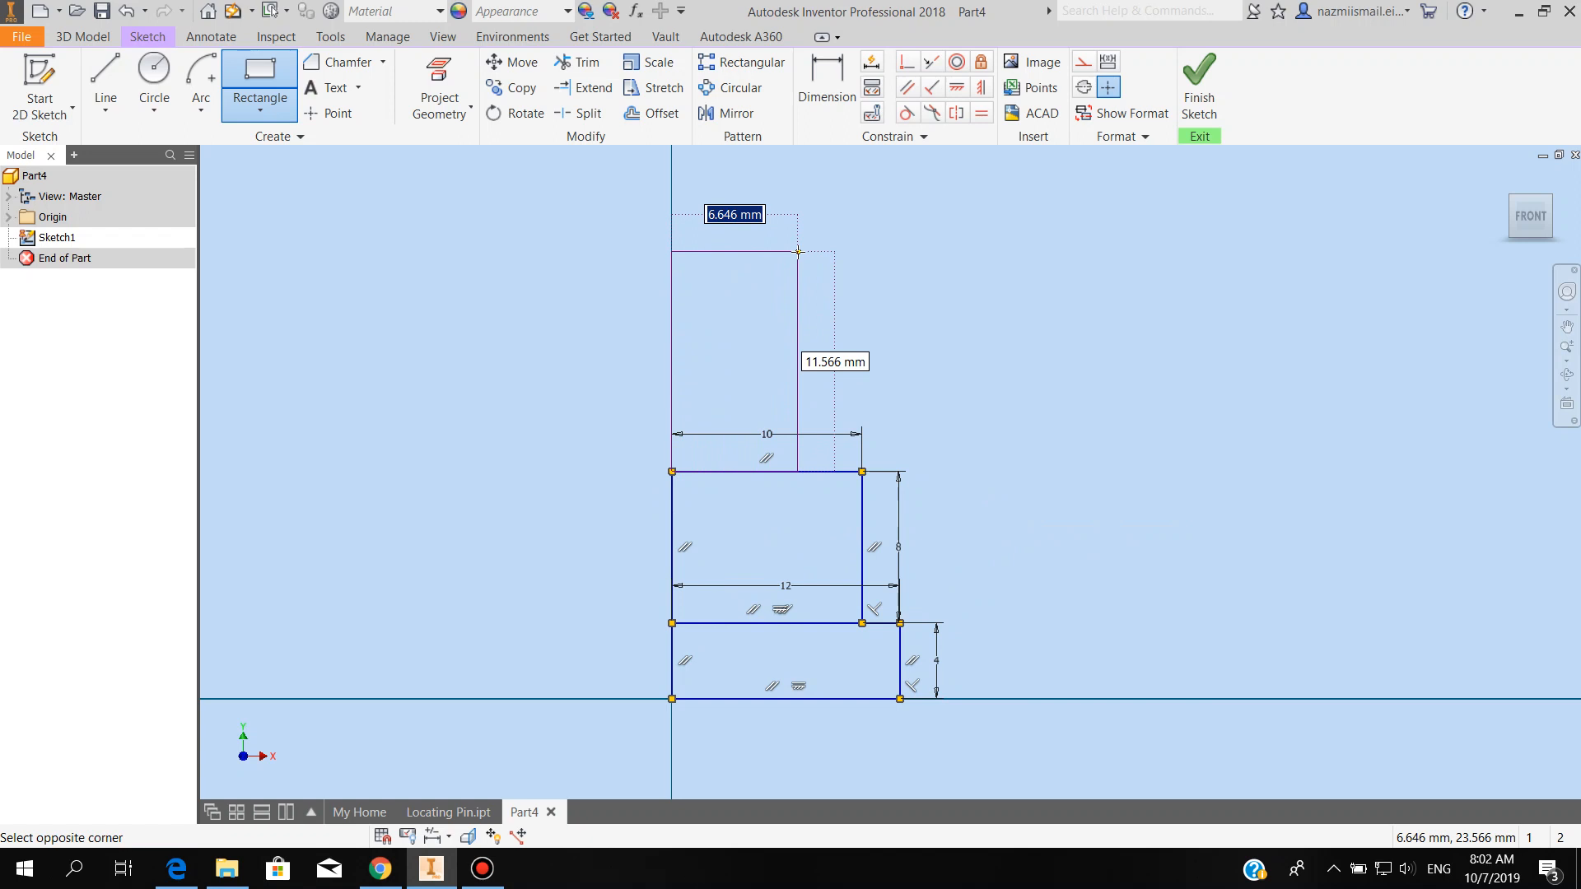
{"action": "type", "text": "6"}
{"action": "key", "text": "Tab"}
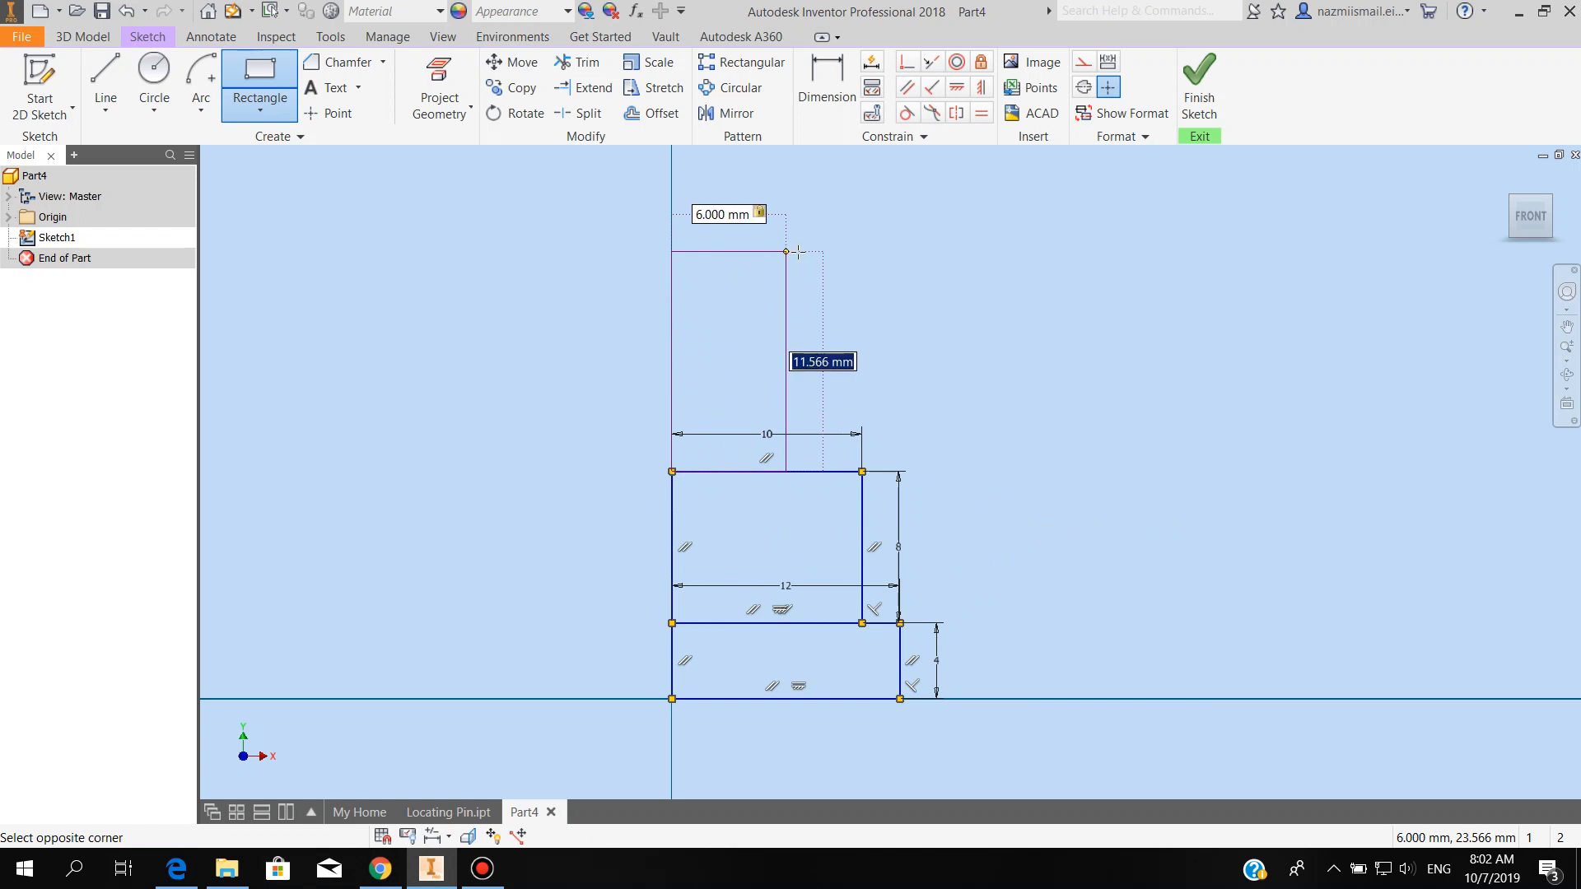
{"action": "type", "text": "1"}
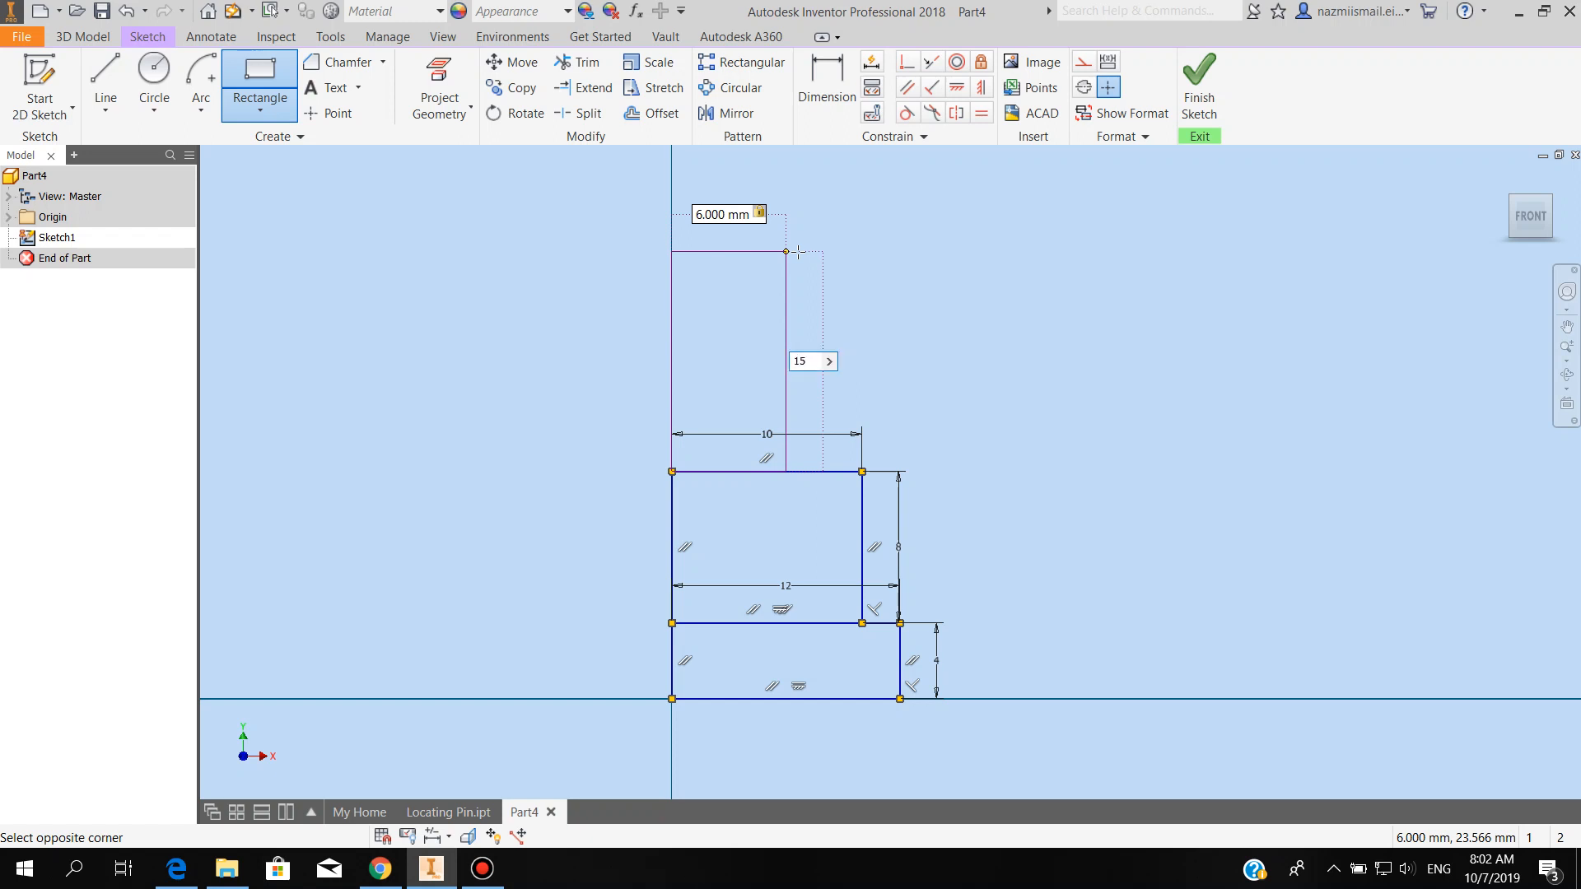
{"action": "type", "text": "5"}
{"action": "key", "text": "Return"}
- Add a rectangle 8 mm wide and 5 mm high above the 6 mm wide one, aligned on the vertical axis, and end the Rectangle command
{"action": "scroll", "coordinate": [793, 475], "scroll_direction": "down", "scroll_amount": 2}
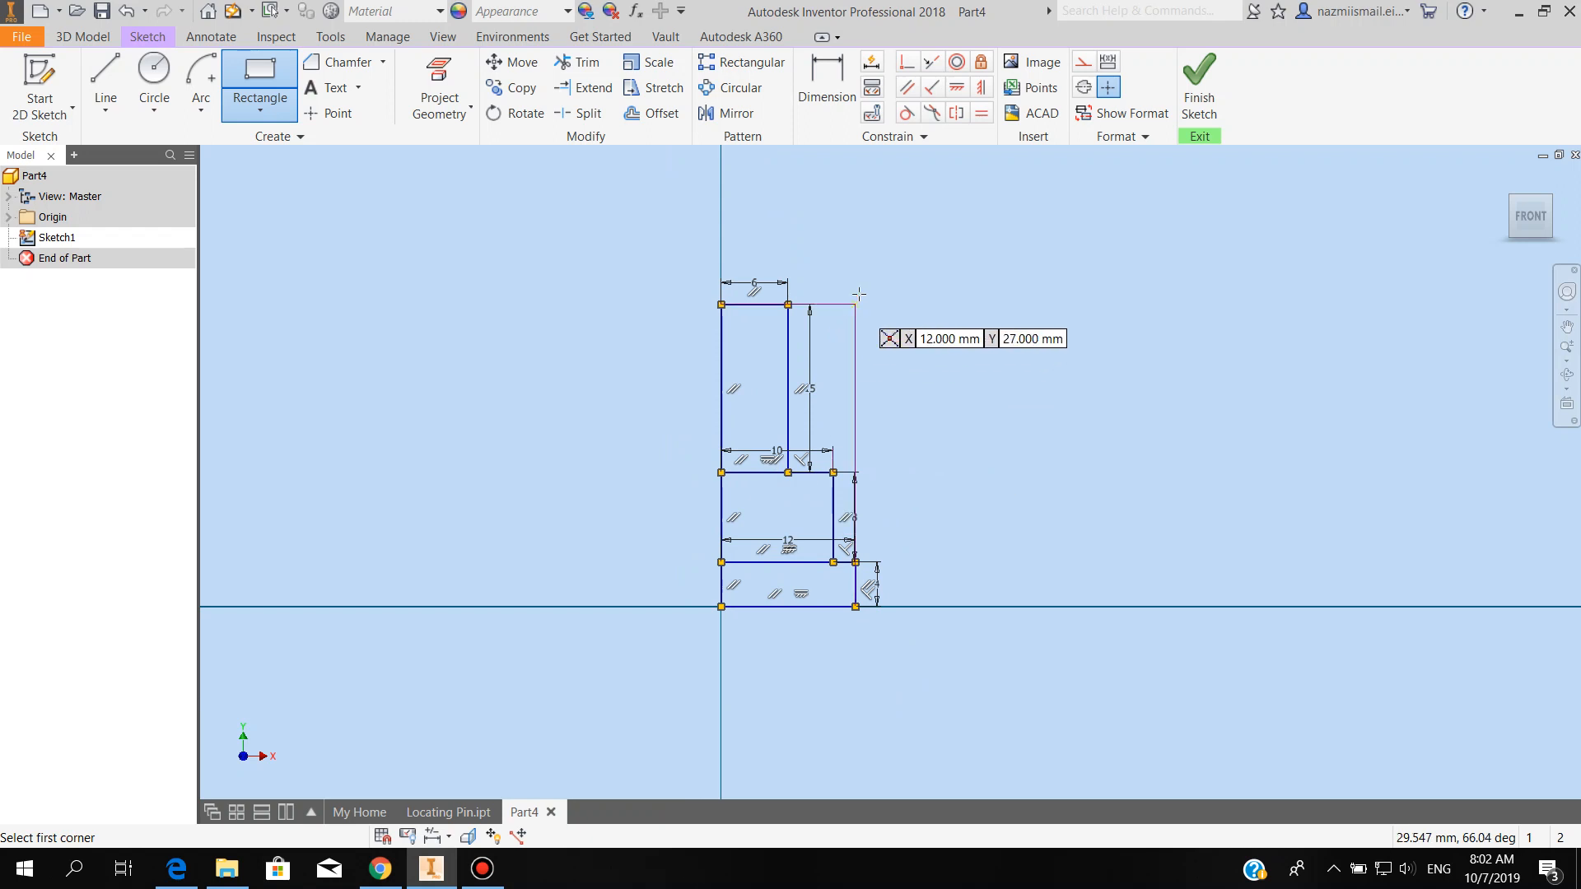
{"action": "middle_click_drag", "start_coordinate": [887, 272], "coordinate": [873, 325]}
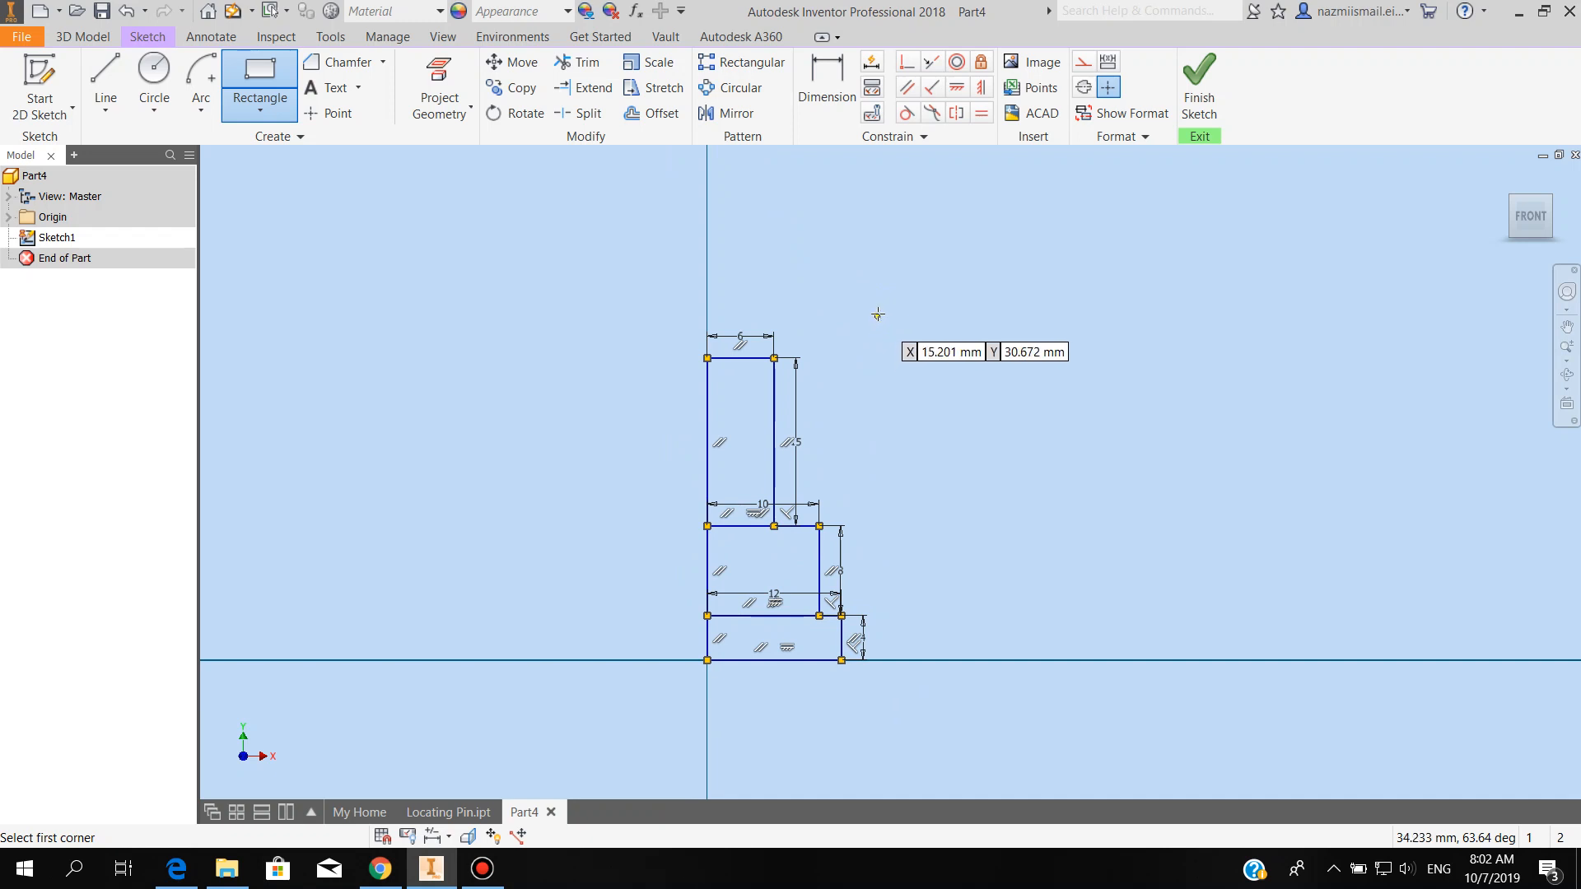
{"action": "middle_click_drag", "start_coordinate": [891, 311], "coordinate": [882, 334]}
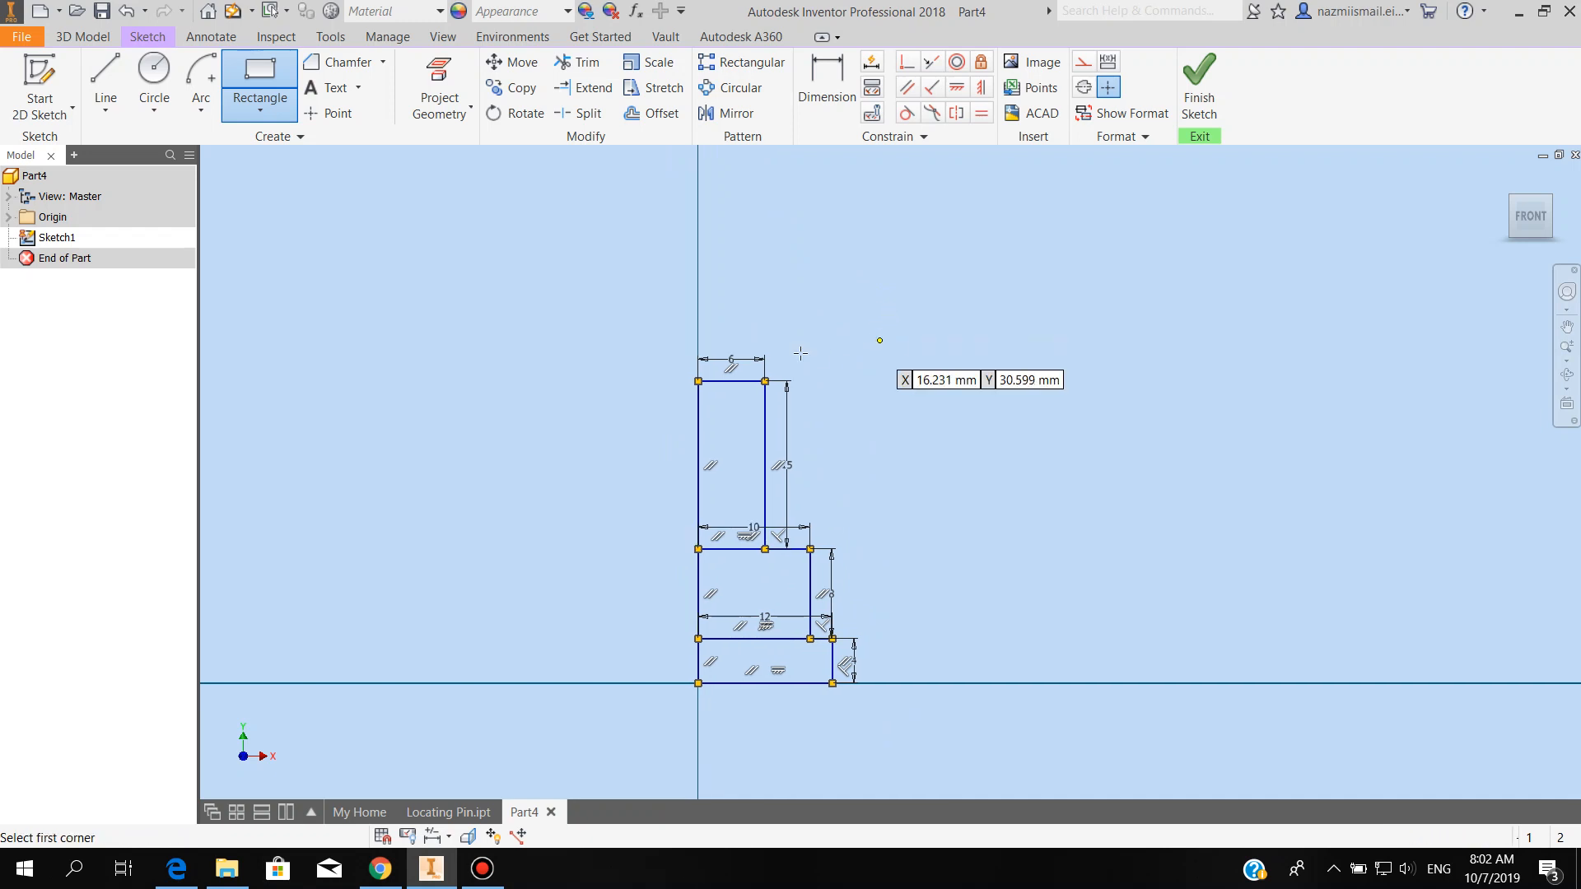
{"action": "left_click", "coordinate": [697, 380]}
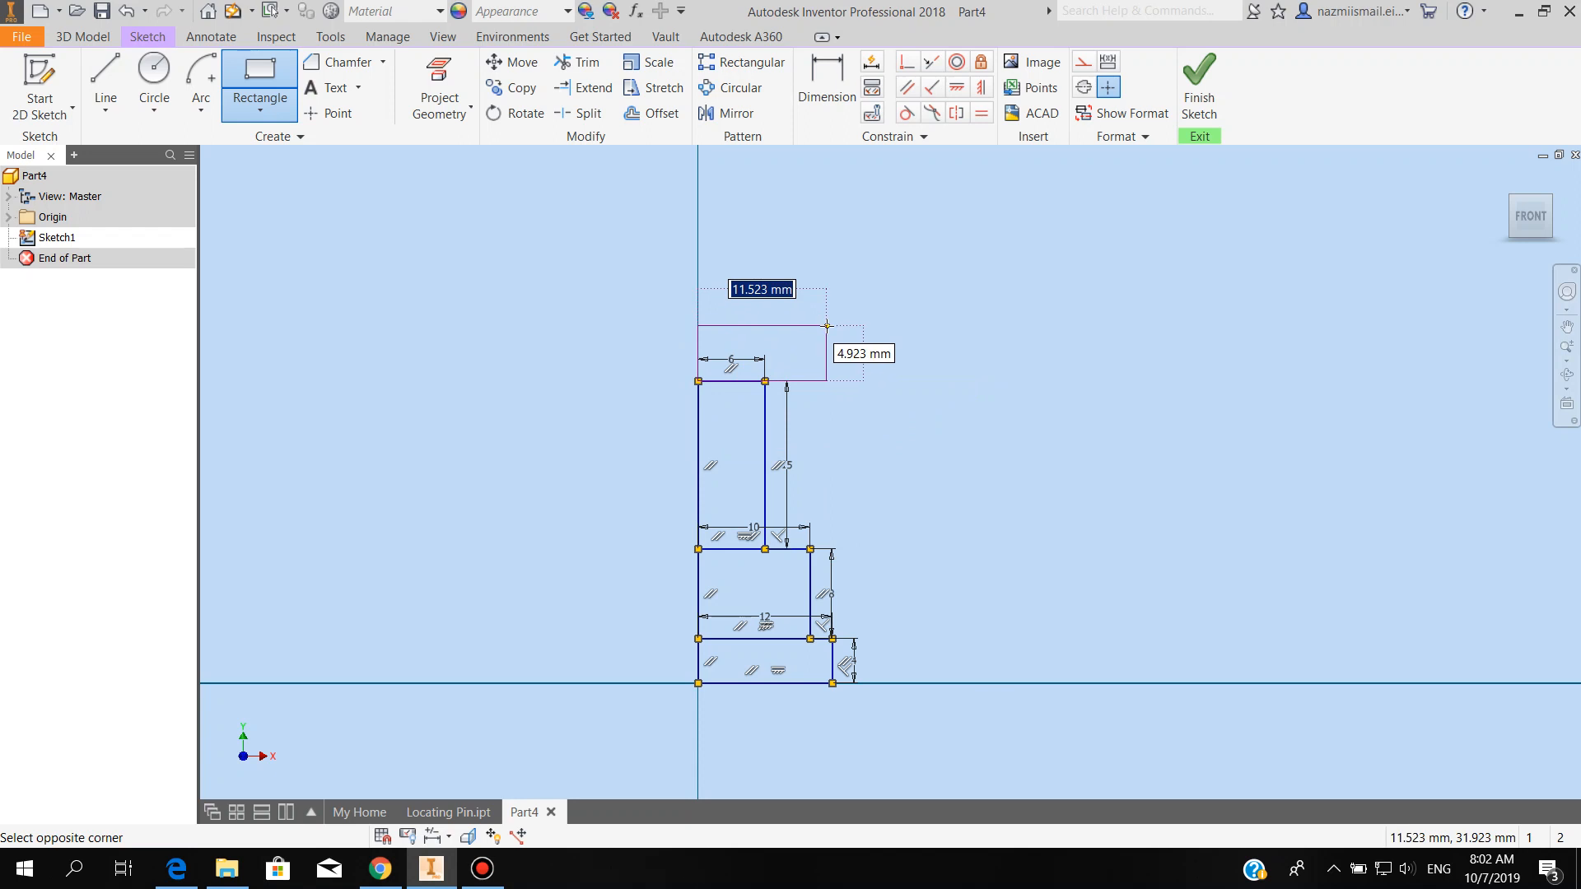
{"action": "type", "text": "8"}
{"action": "key", "text": "Tab"}
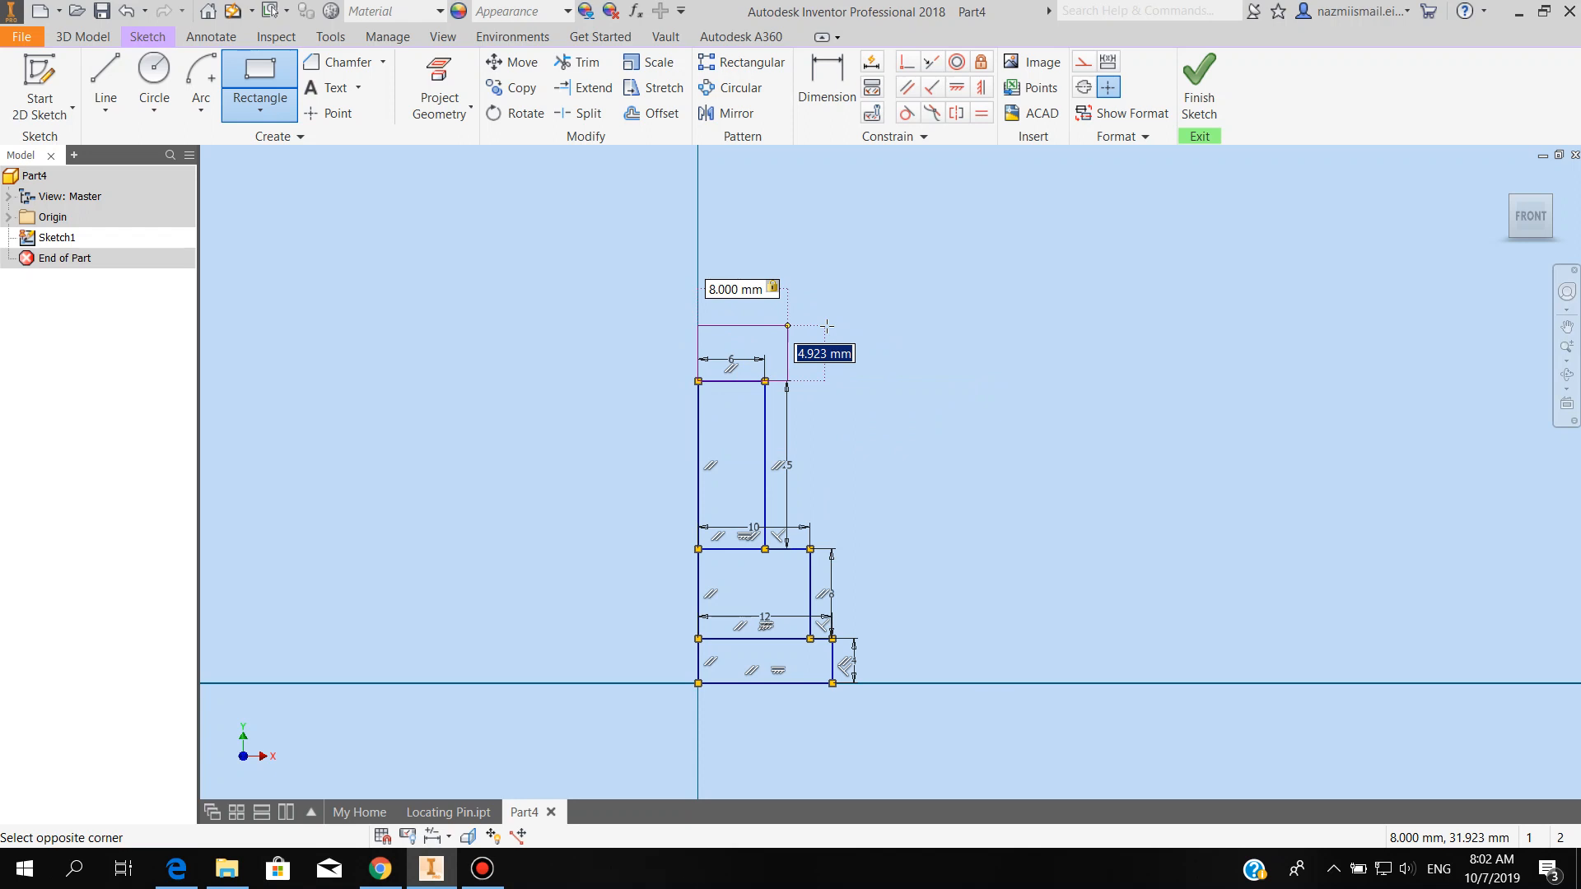
{"action": "type", "text": "5"}
{"action": "key", "text": "Return"}
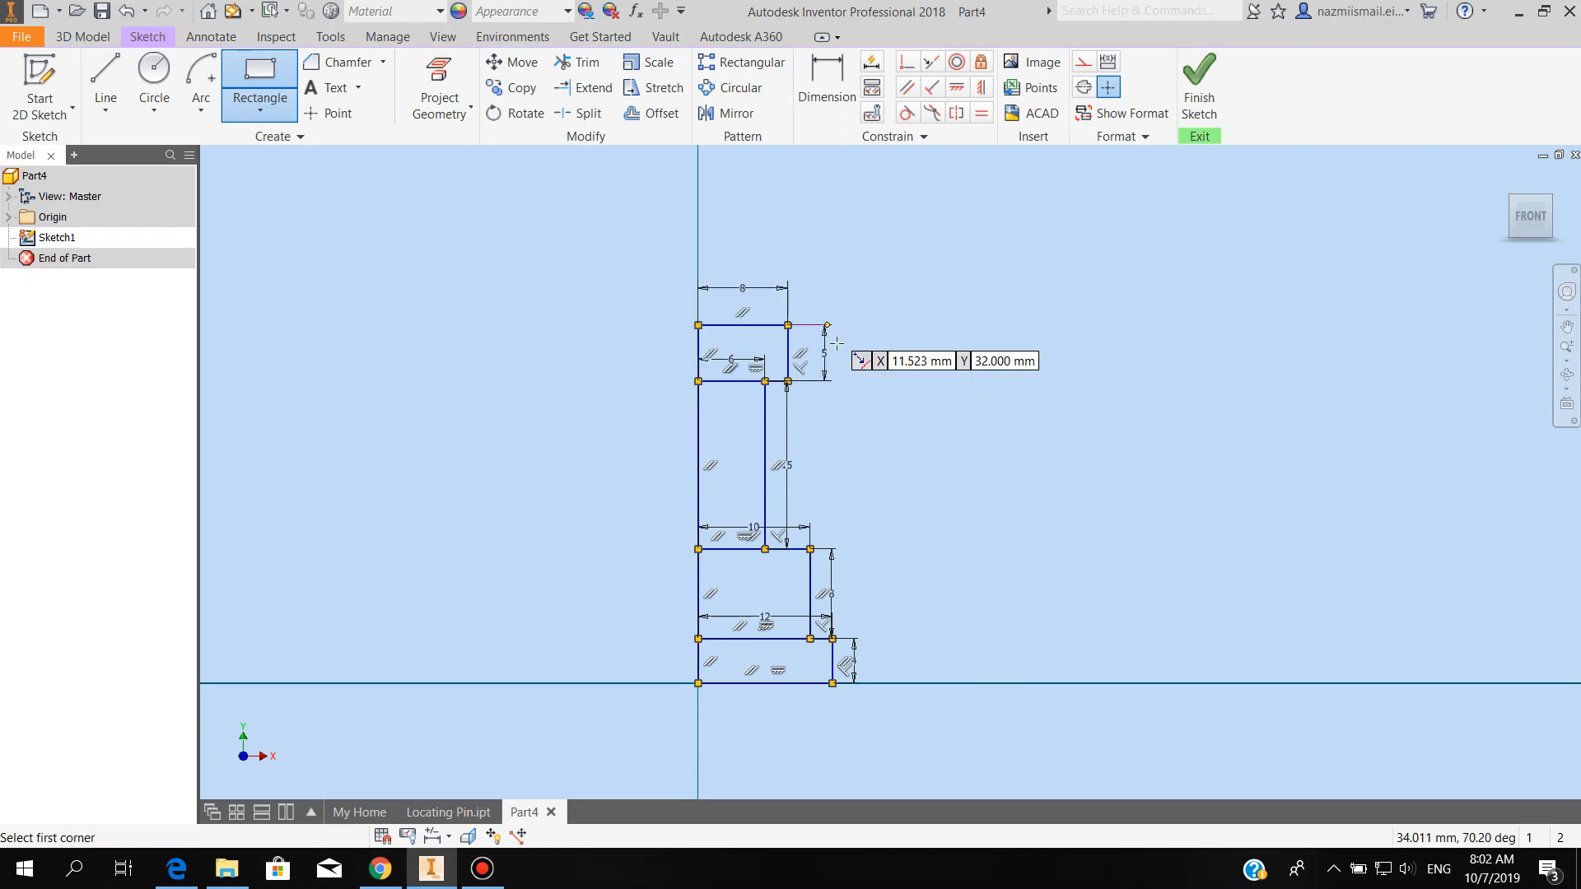
{"action": "right_click", "coordinate": [898, 393]}
{"action": "left_click", "coordinate": [980, 394]}
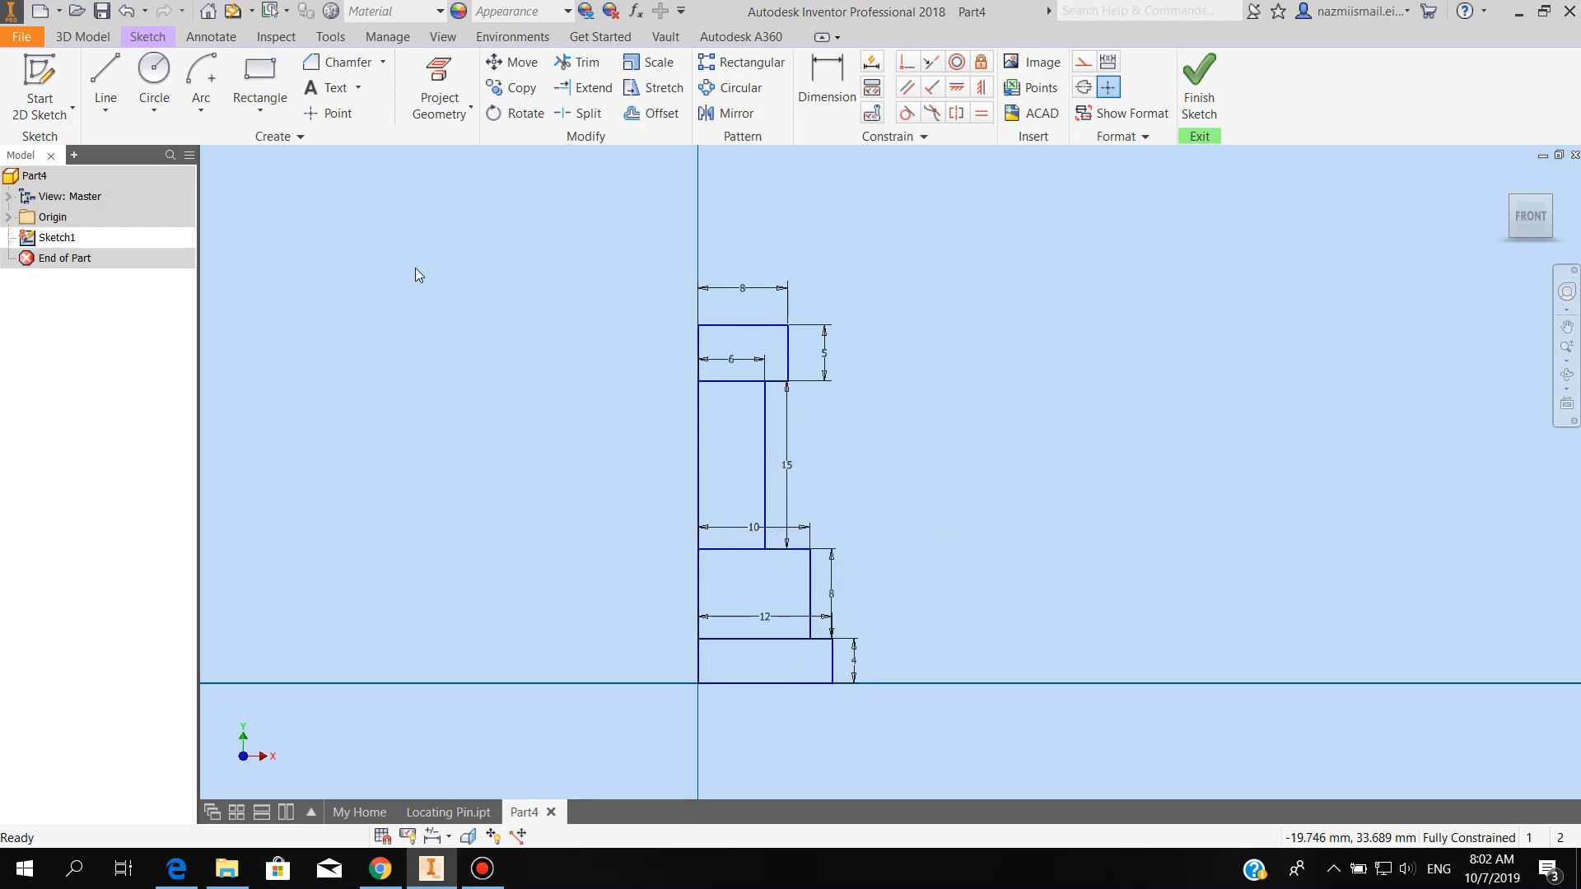
- Draw a center-point circle of 8 mm radius centred on the topmost rectangle's upper-left corner
{"action": "left_click", "coordinate": [157, 112]}
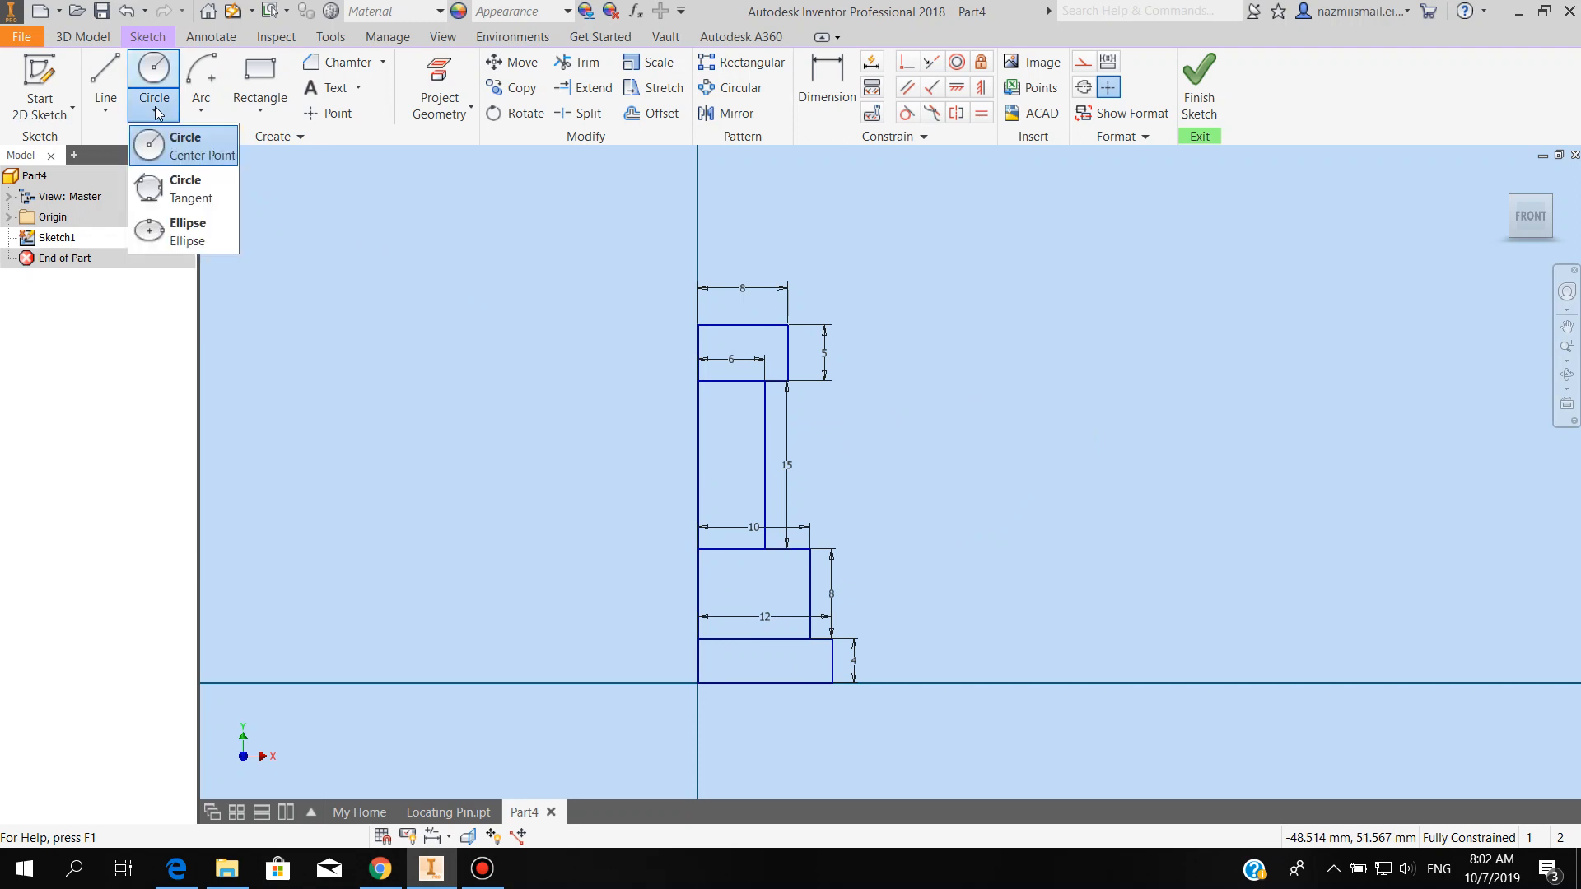
{"action": "left_click", "coordinate": [177, 149]}
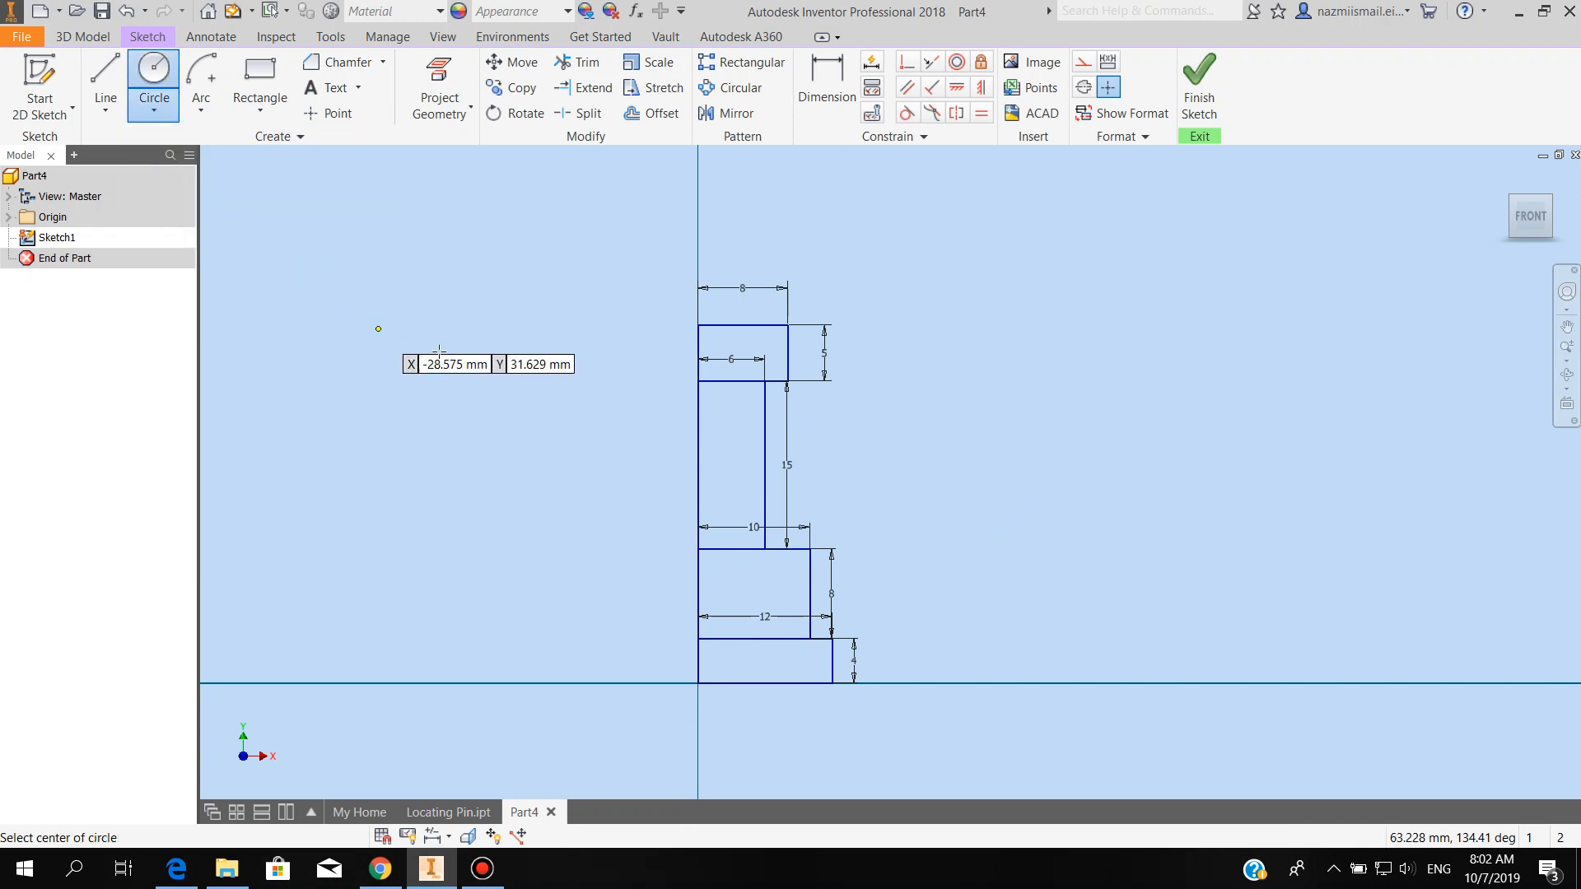
{"action": "left_click", "coordinate": [698, 325]}
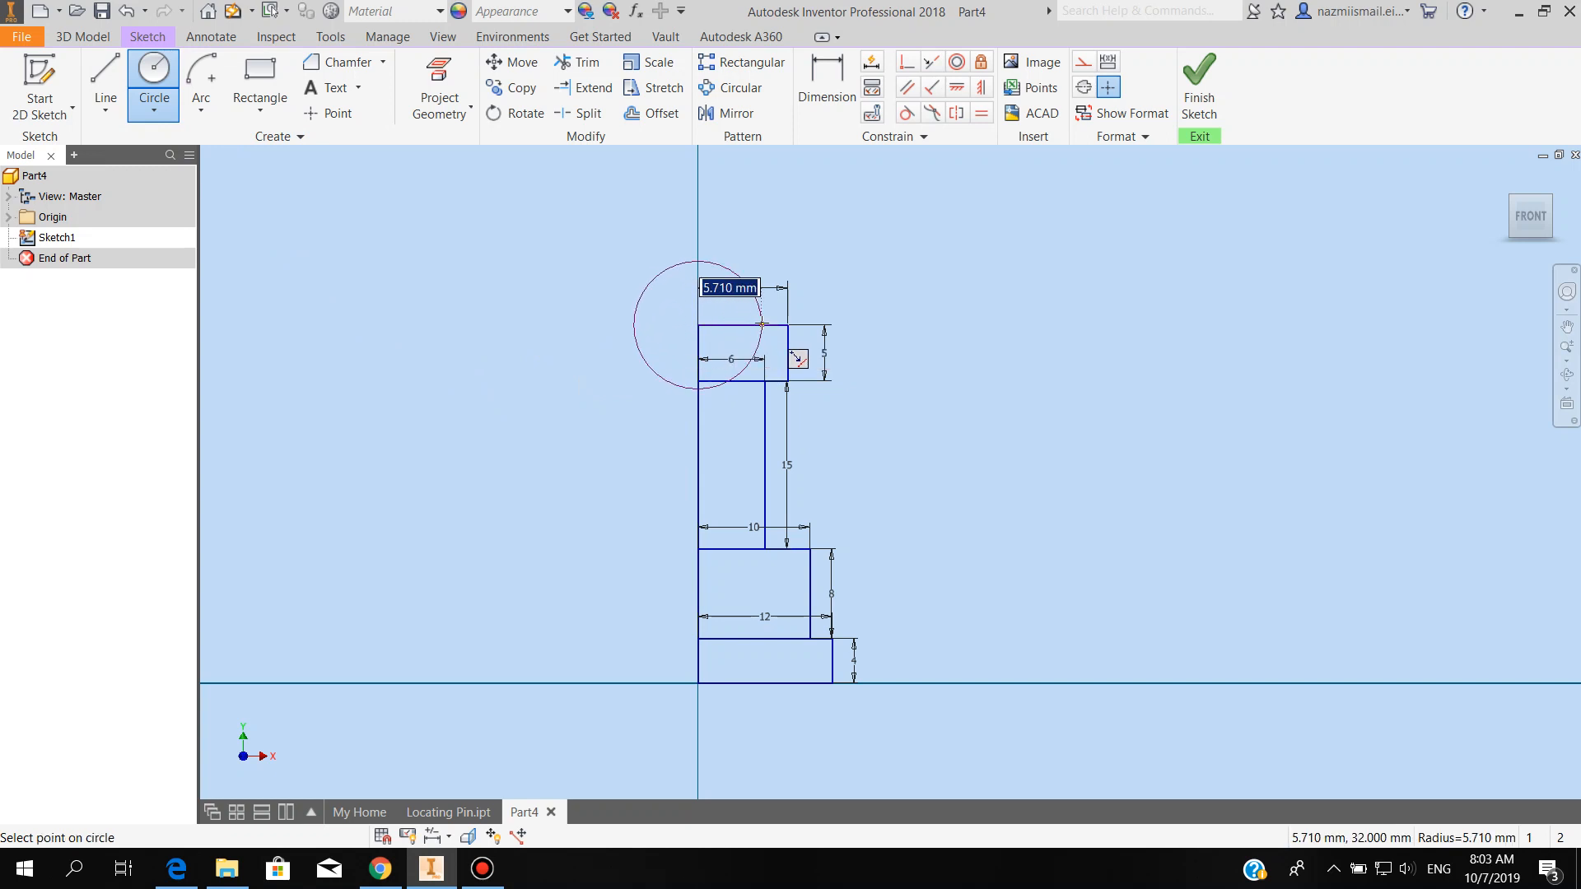
{"action": "type", "text": "8"}
{"action": "key", "text": "Return"}
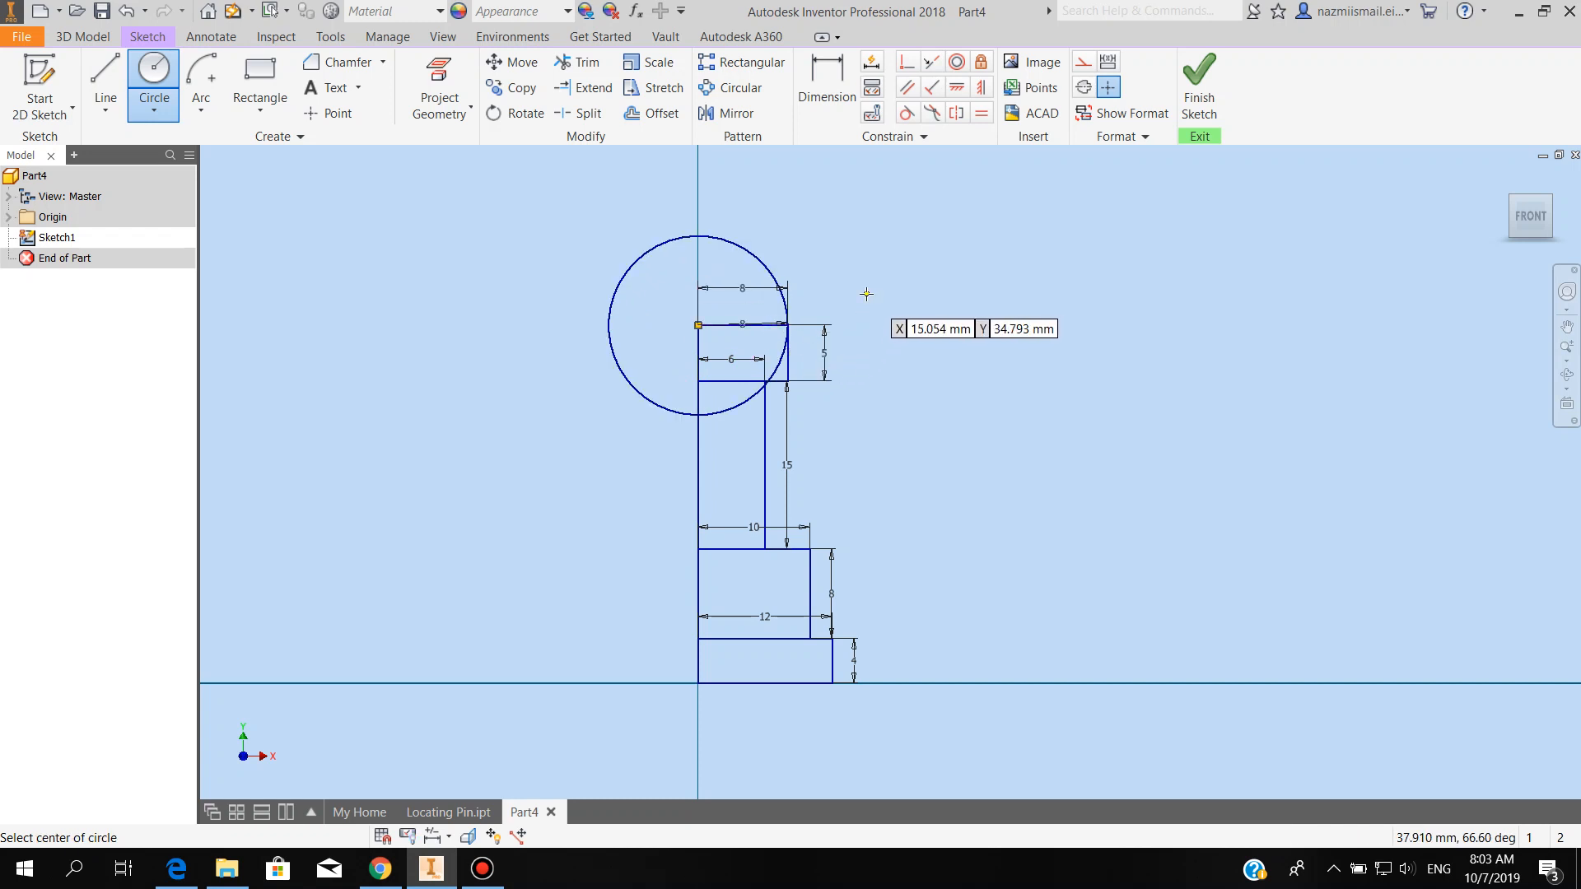
{"action": "right_click", "coordinate": [881, 315]}
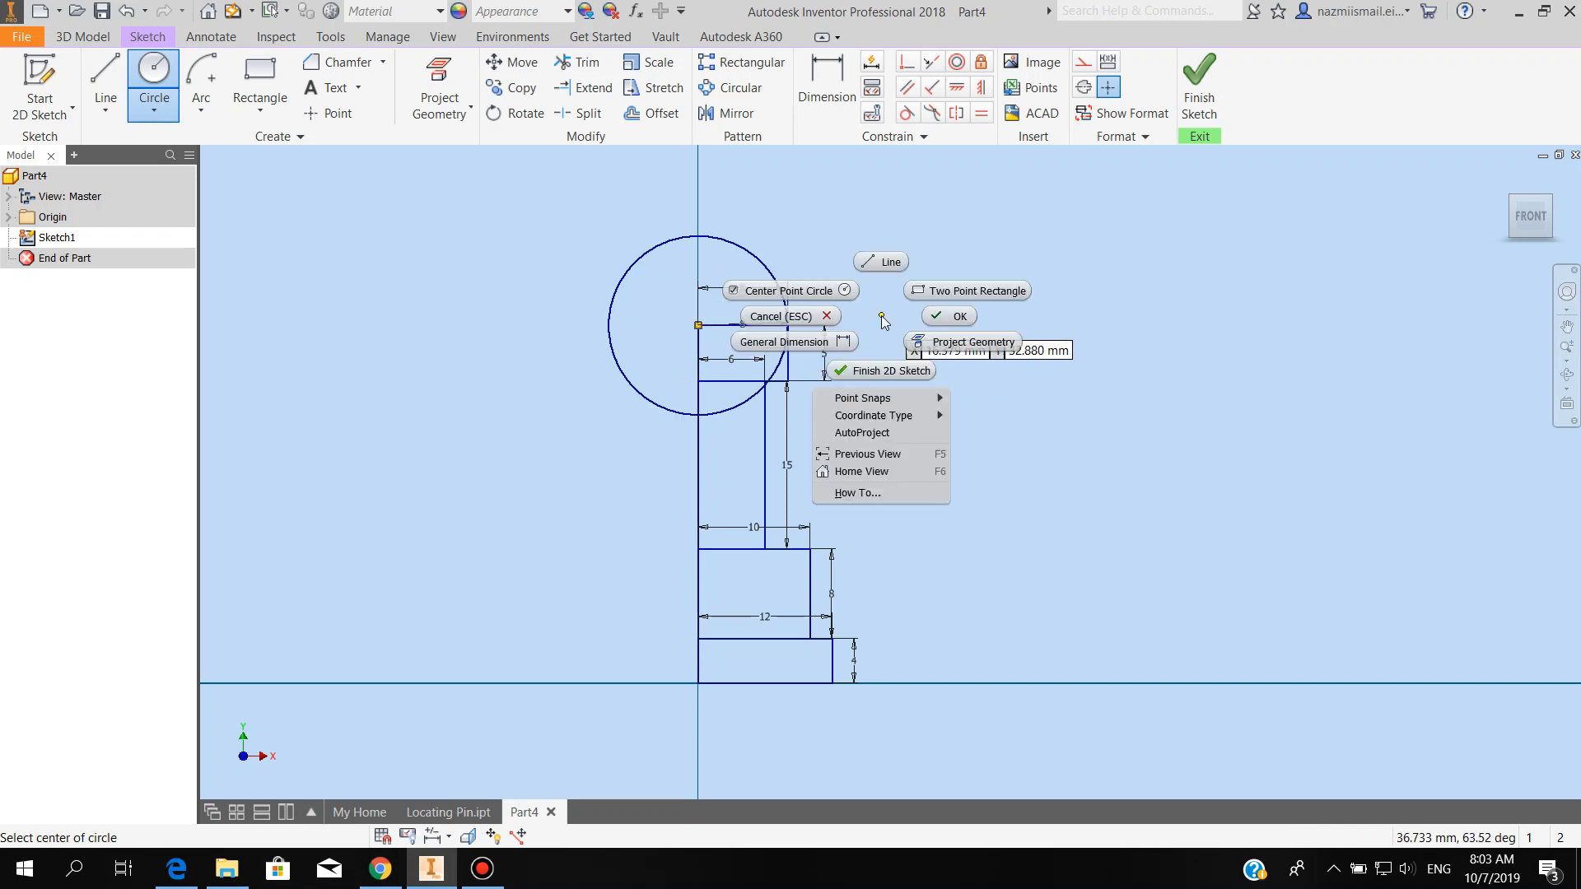
{"action": "left_click", "coordinate": [945, 318]}
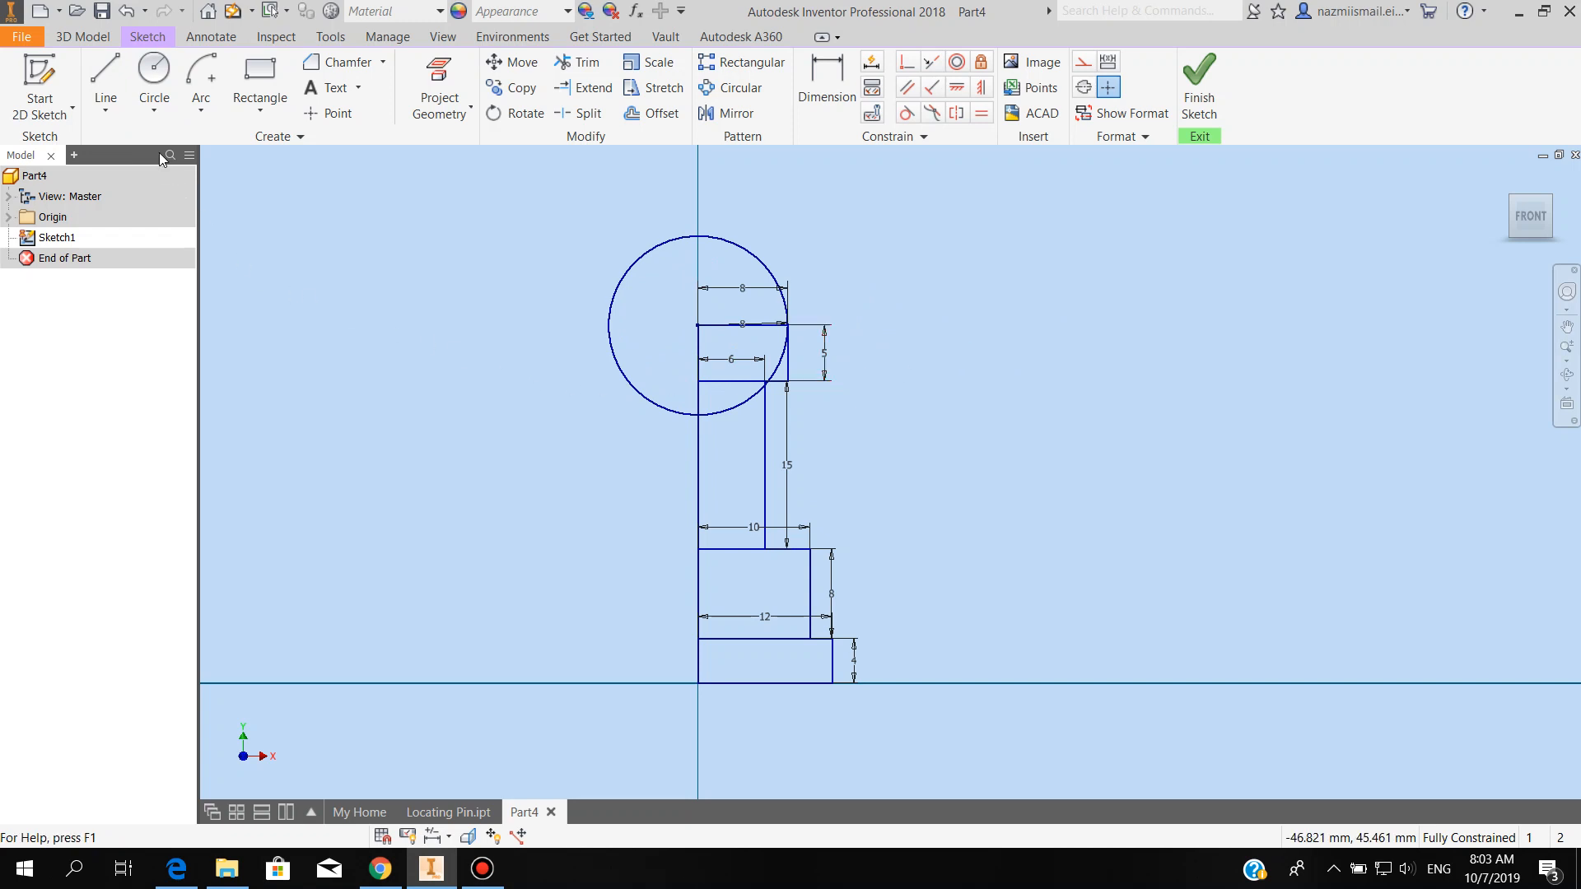
- Draw a vertical line from the circle's centre to its topmost point and end the Line command
{"action": "left_click", "coordinate": [105, 106]}
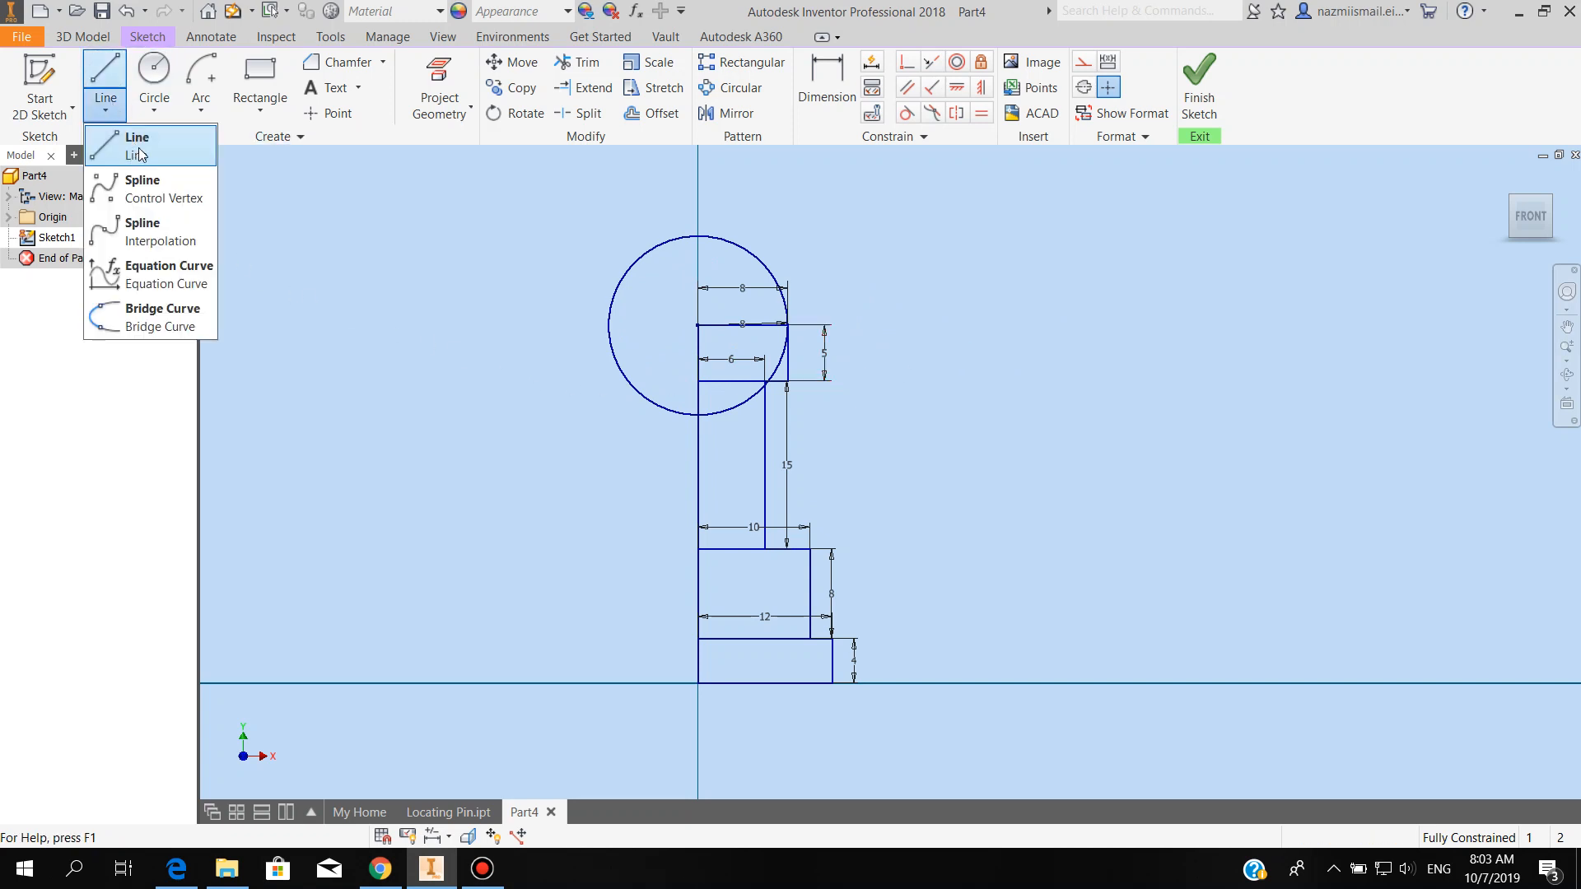
{"action": "left_click", "coordinate": [140, 155]}
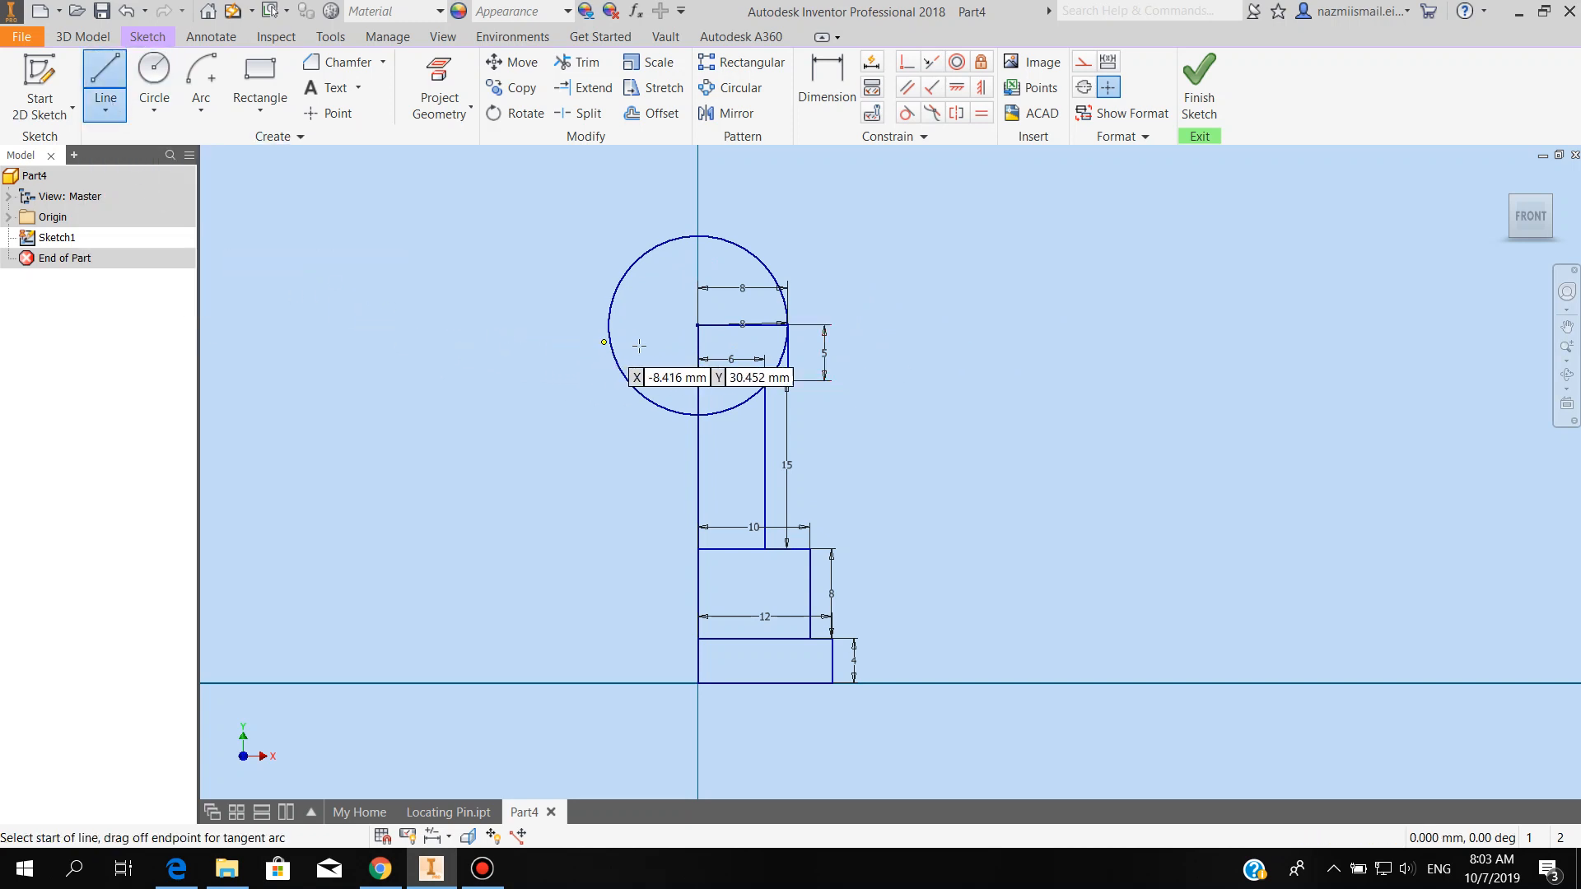
{"action": "left_click", "coordinate": [698, 325]}
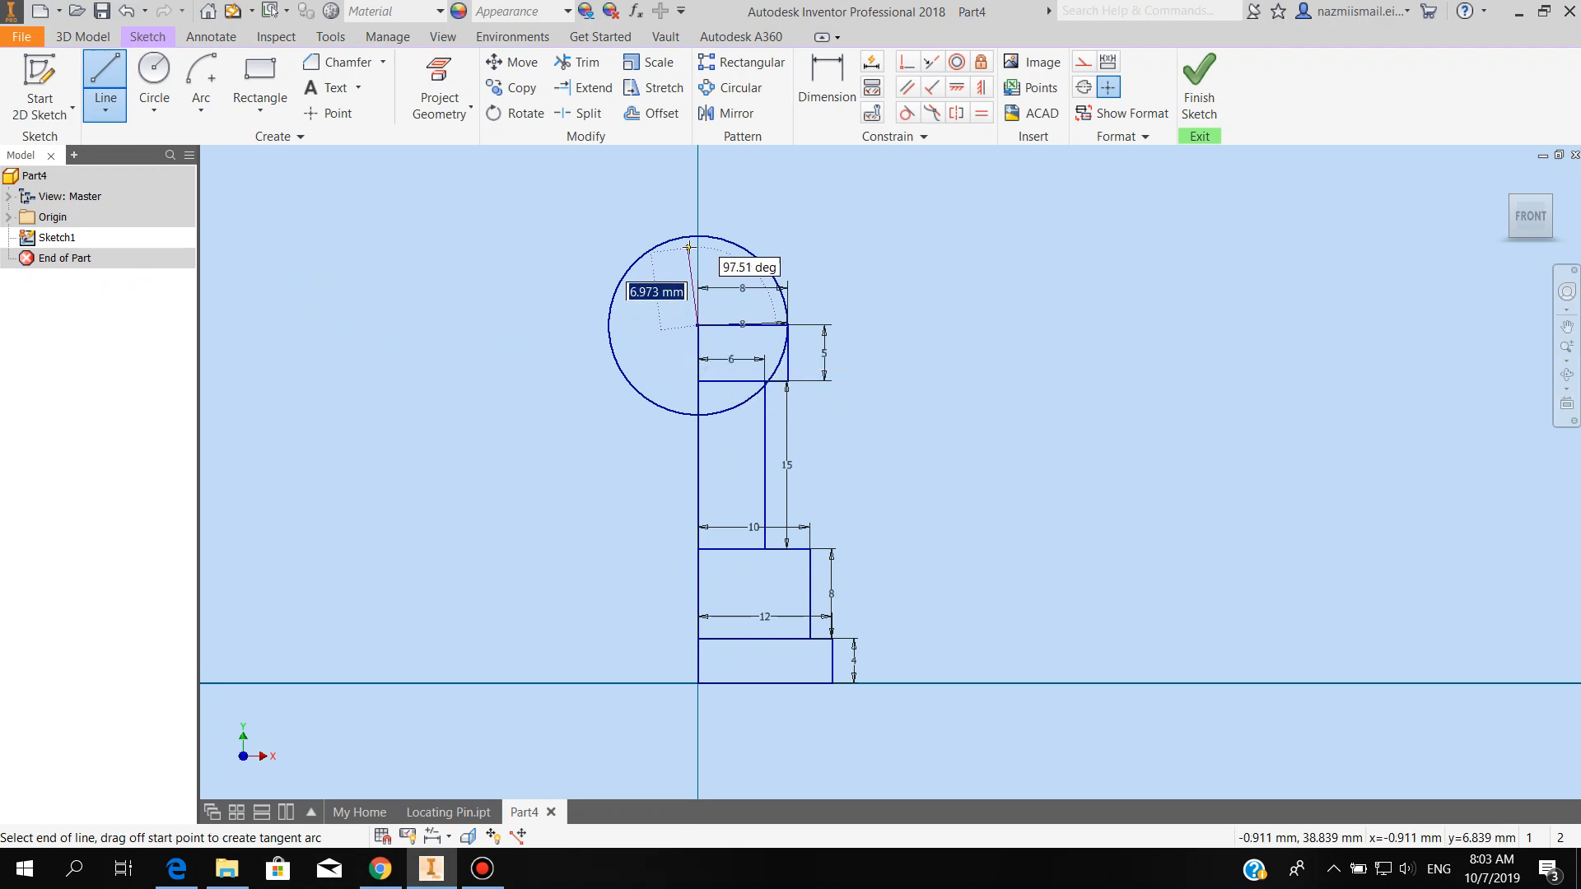
{"action": "left_click", "coordinate": [726, 270]}
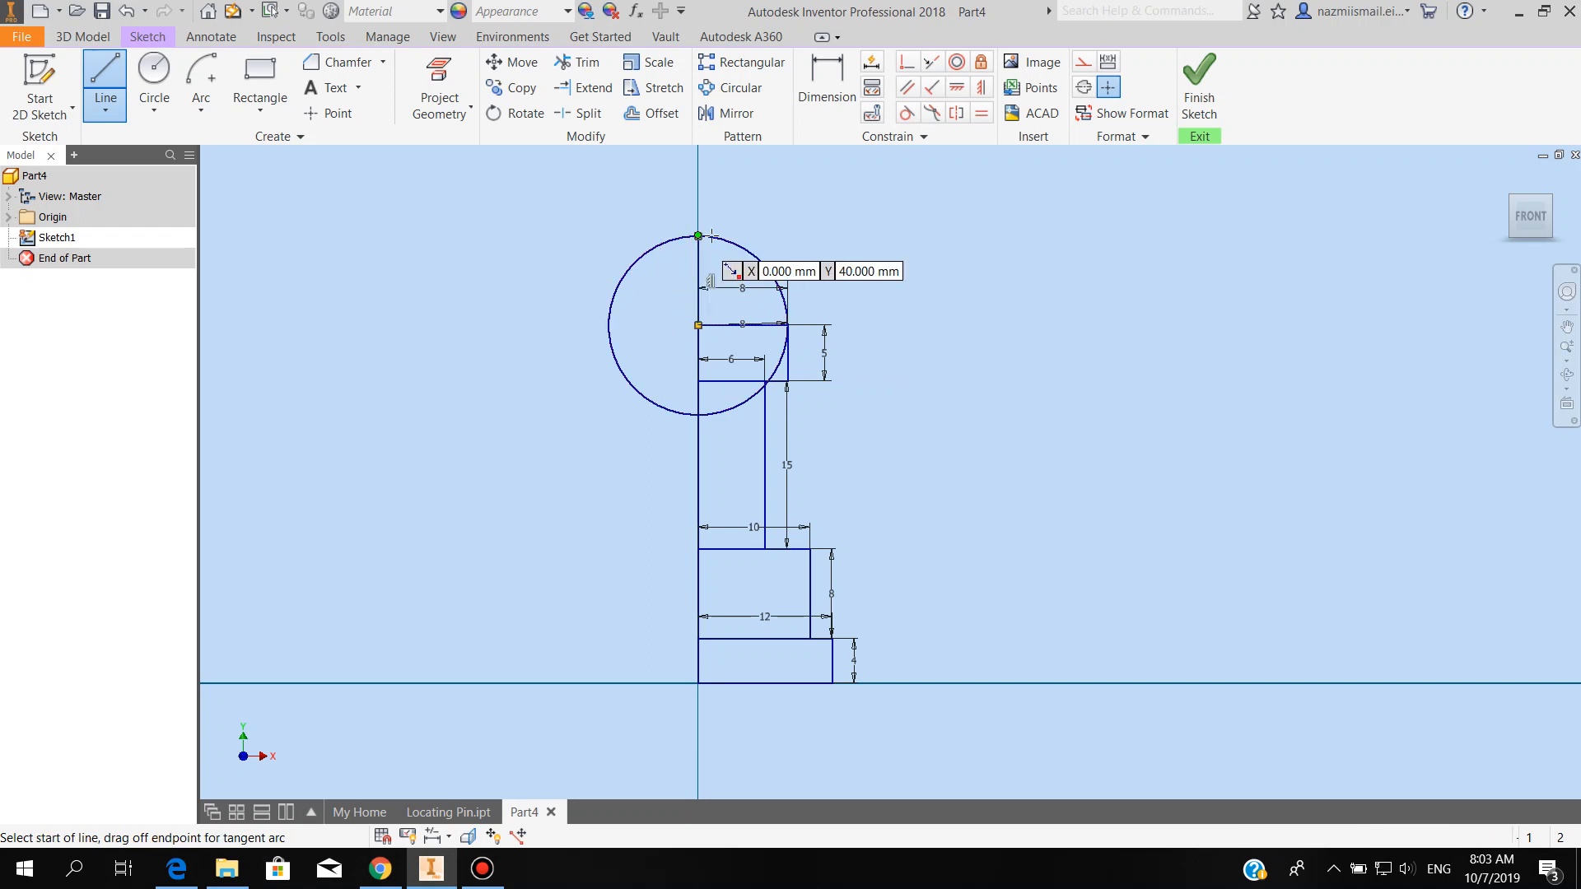
{"action": "right_click", "coordinate": [756, 230]}
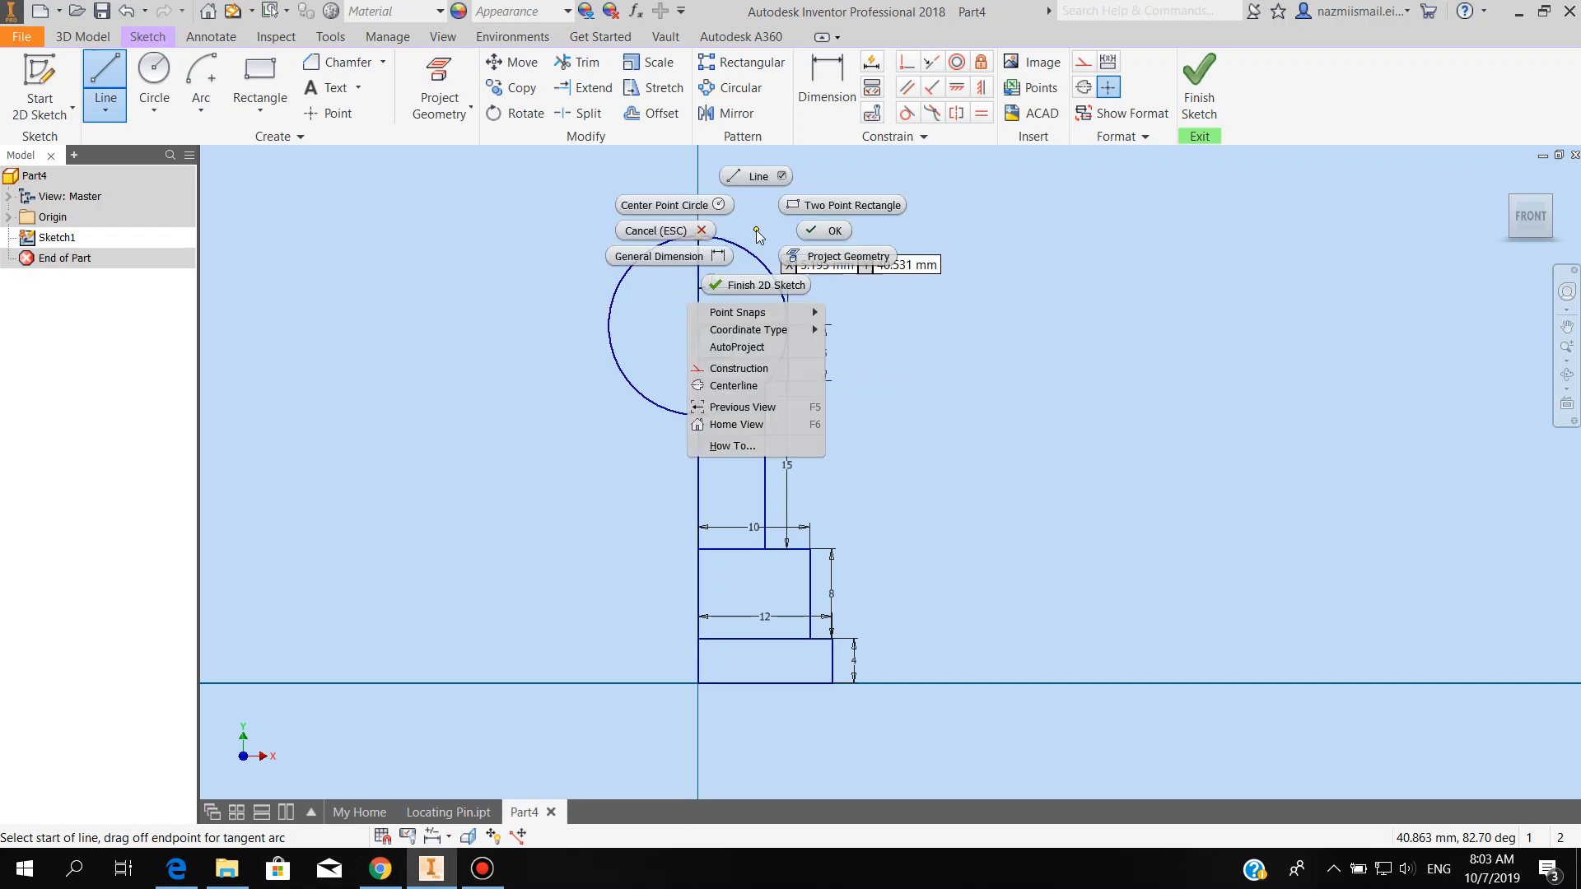
{"action": "left_click", "coordinate": [814, 232]}
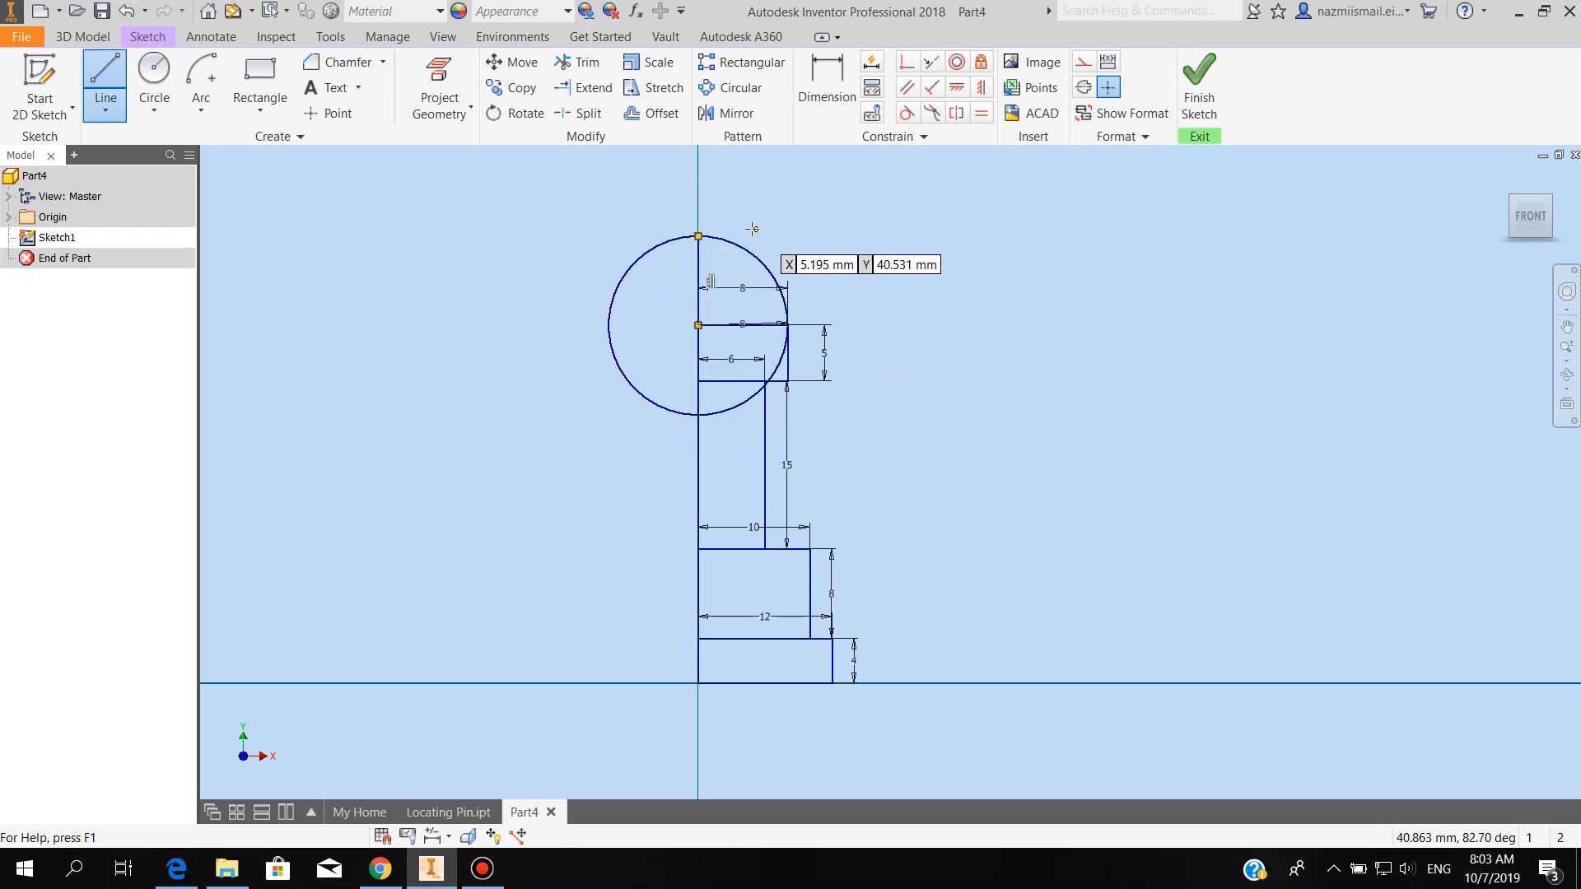
- Draw a horizontal line from the circle's centre to the upper-right corner of the topmost rectangle and end the Line command
{"action": "left_click", "coordinate": [697, 326]}
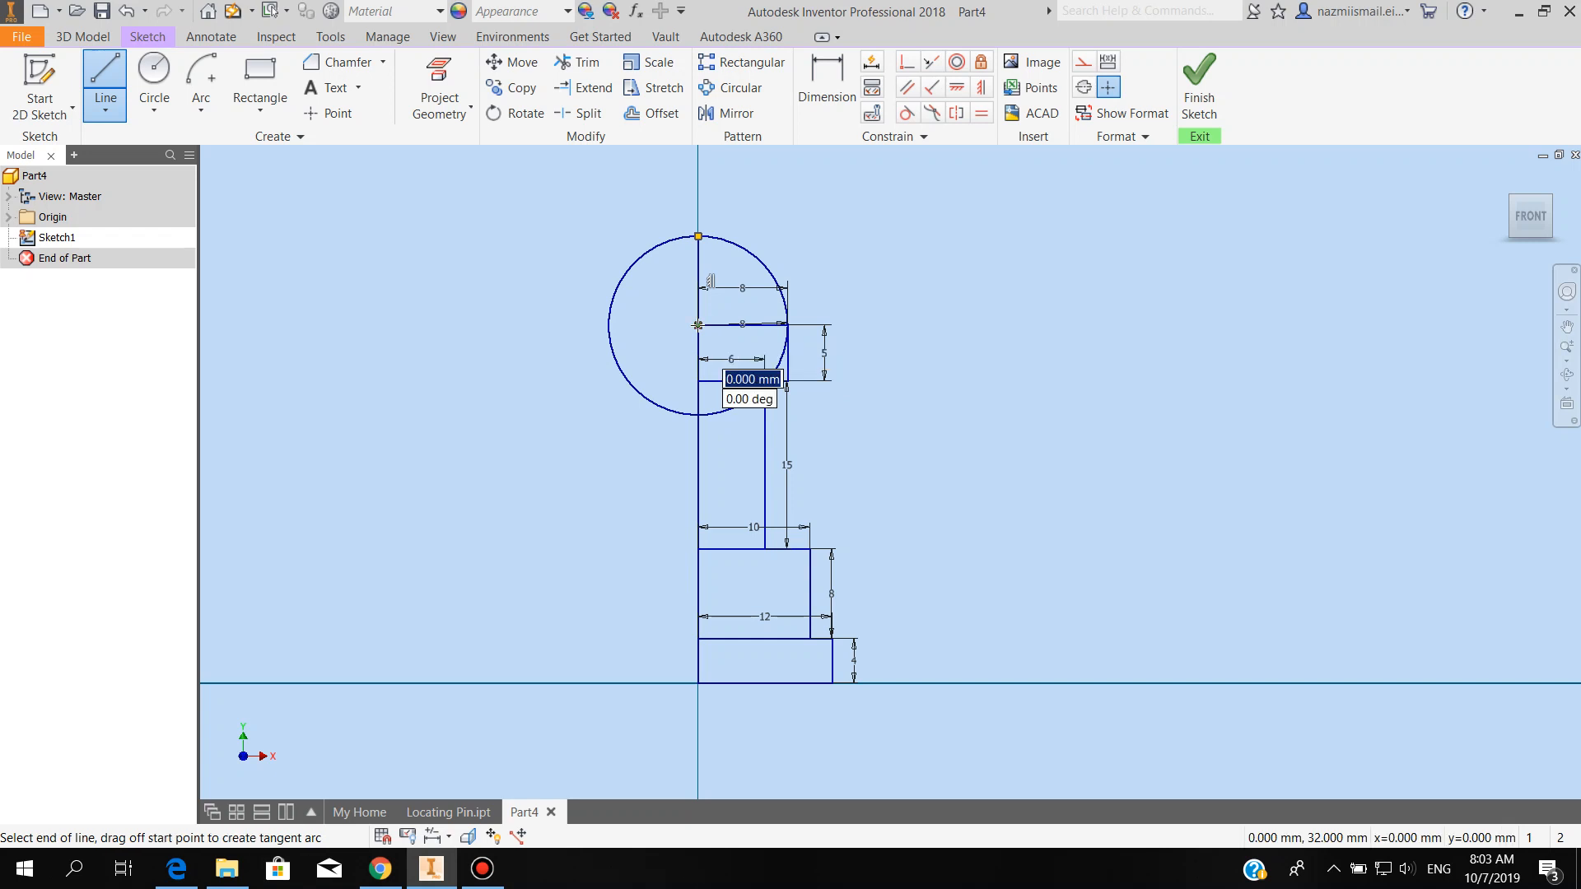
{"action": "double_click", "coordinate": [785, 325]}
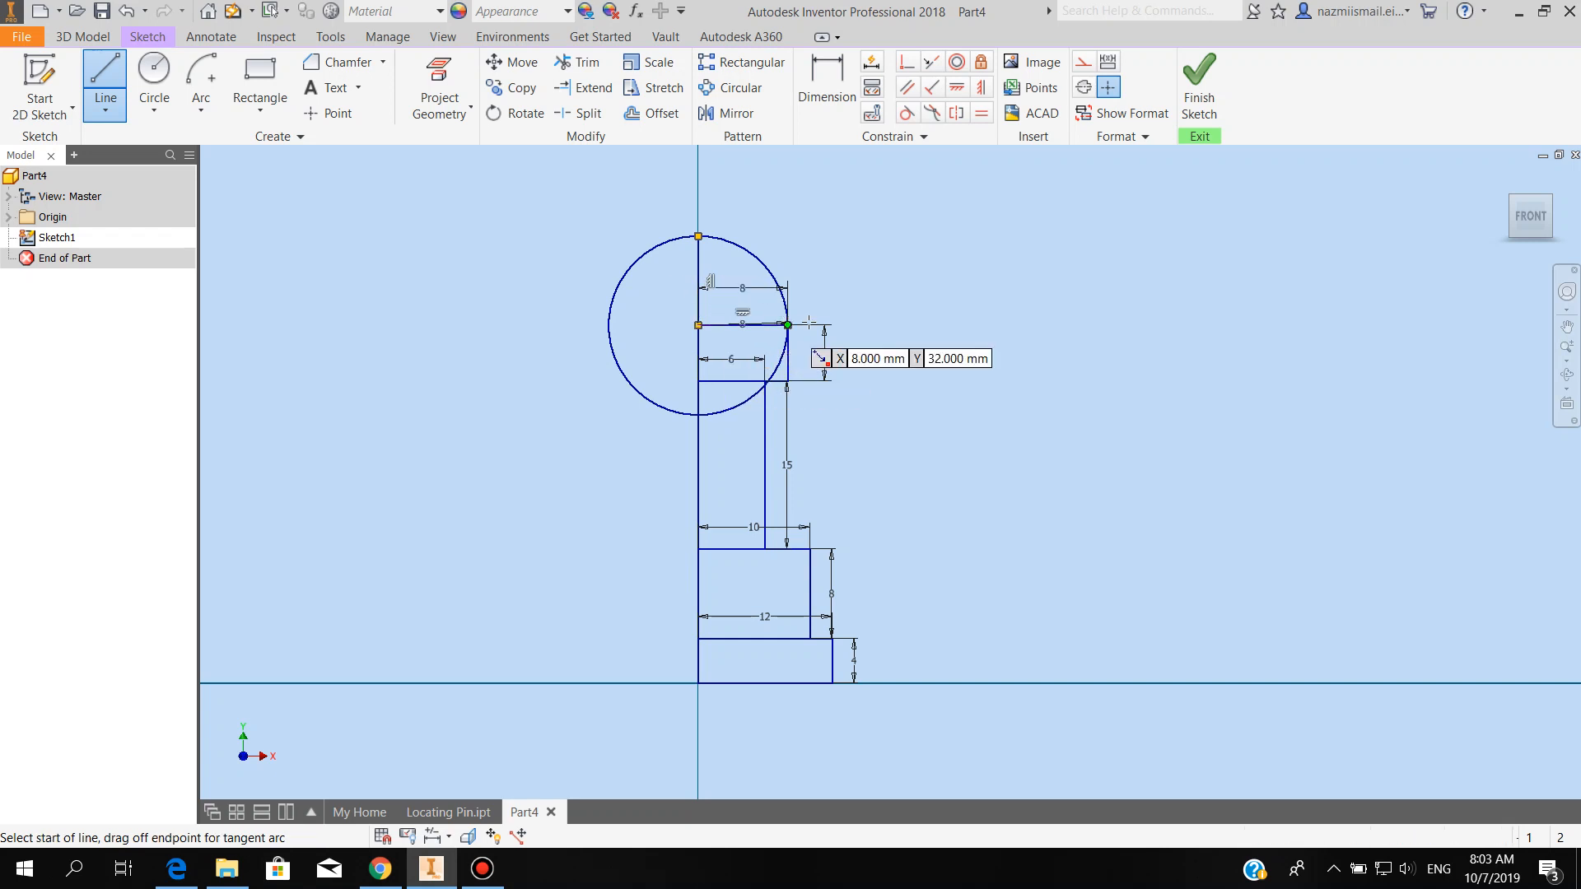
{"action": "right_click", "coordinate": [851, 294]}
{"action": "left_click", "coordinate": [902, 297]}
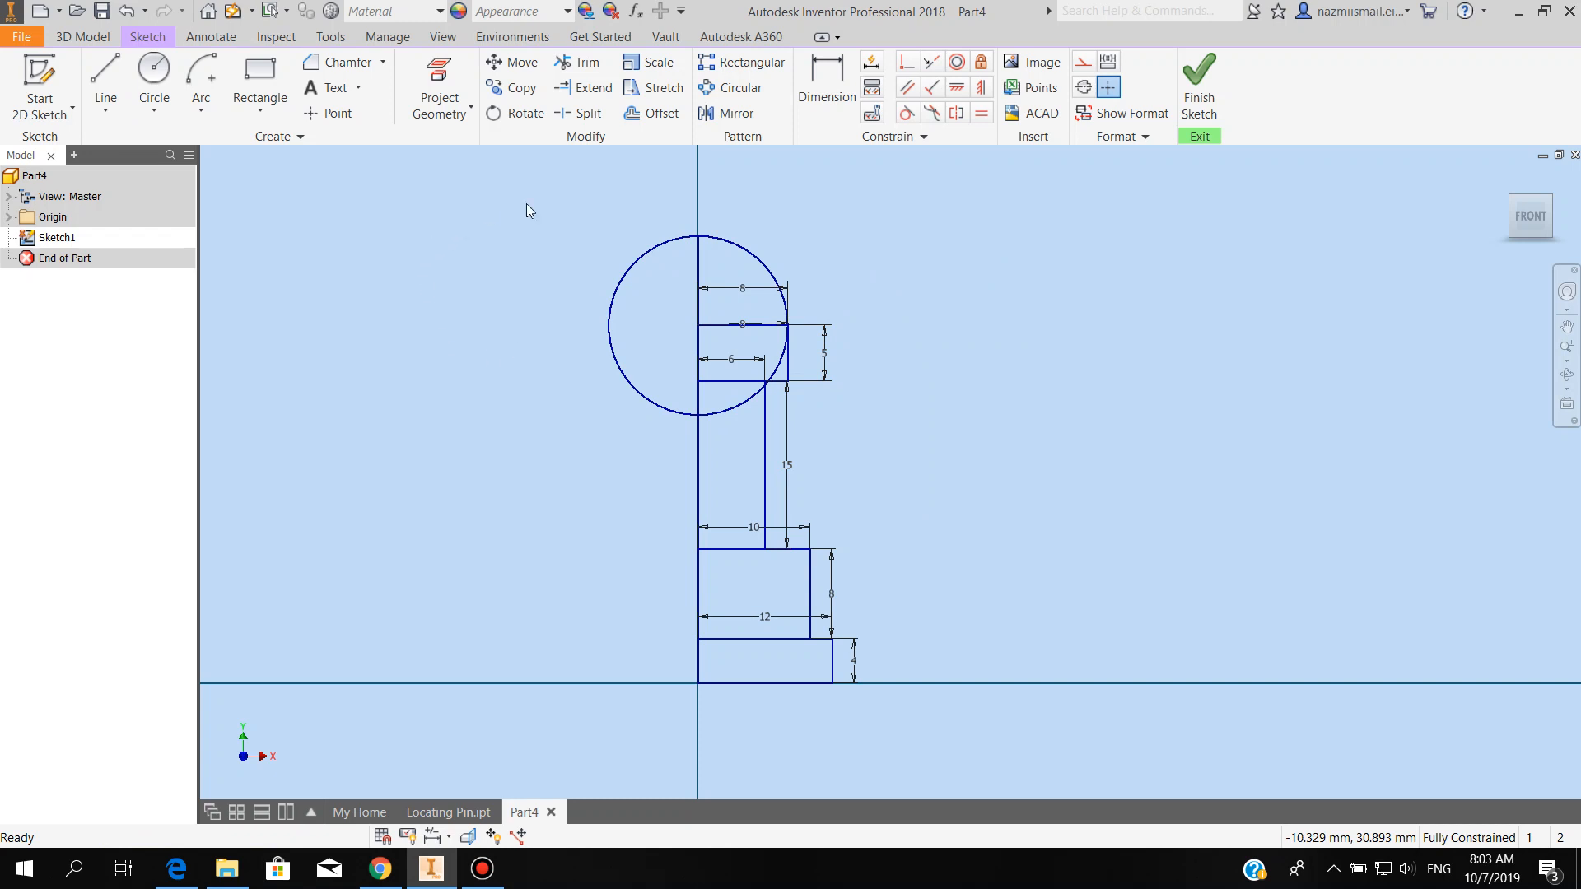
- Trim the circle down to its upper-right quarter arc above the topmost rectangle, then end the Trim command
{"action": "left_click", "coordinate": [588, 66]}
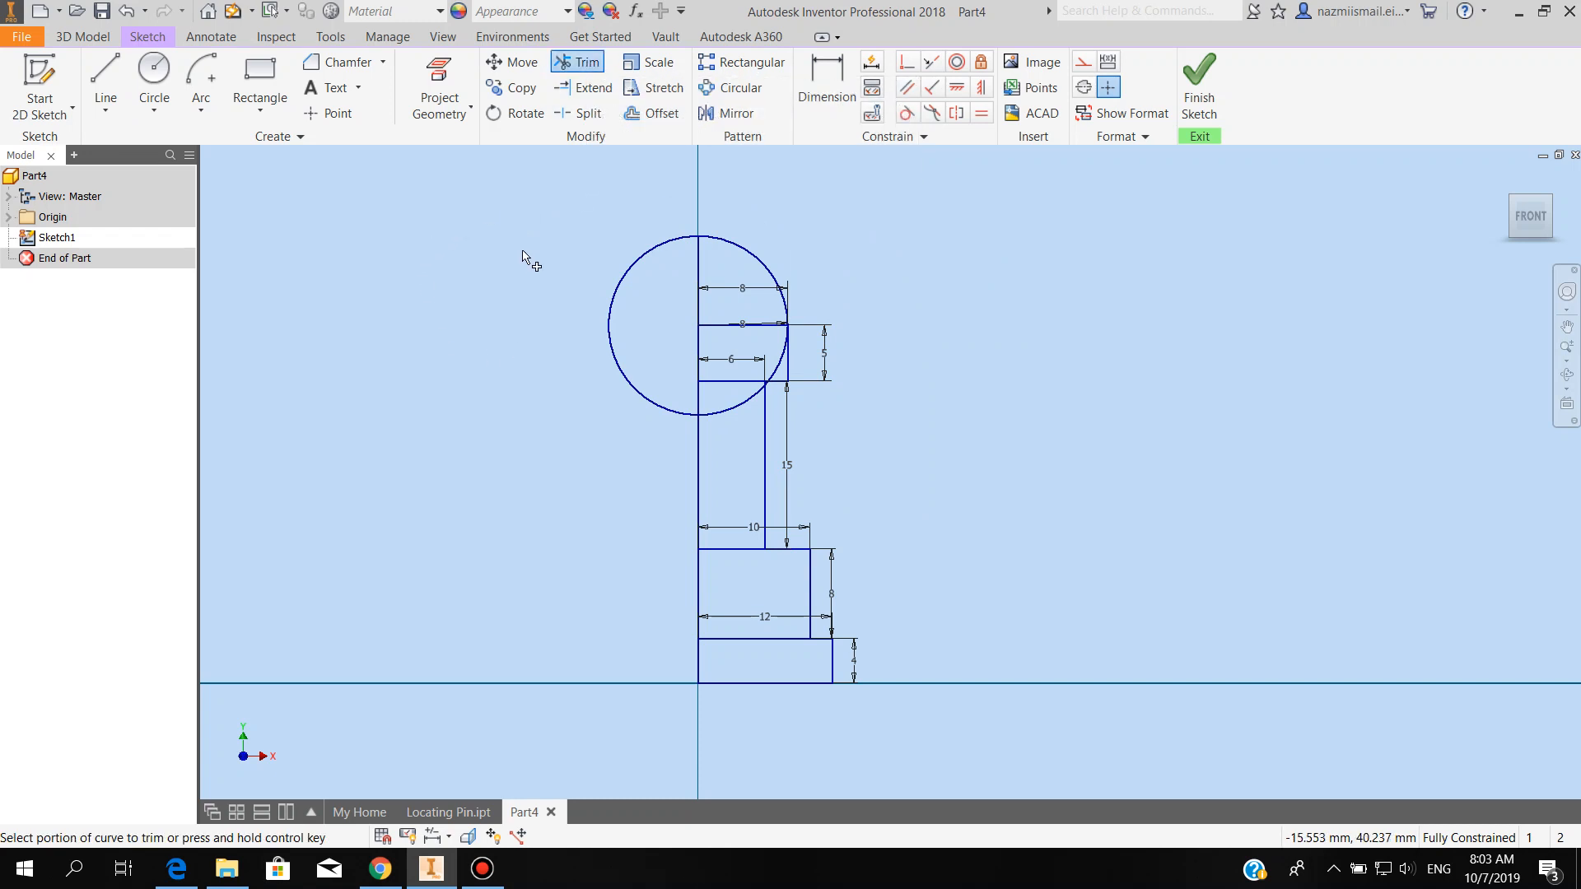
{"action": "left_click", "coordinate": [614, 301]}
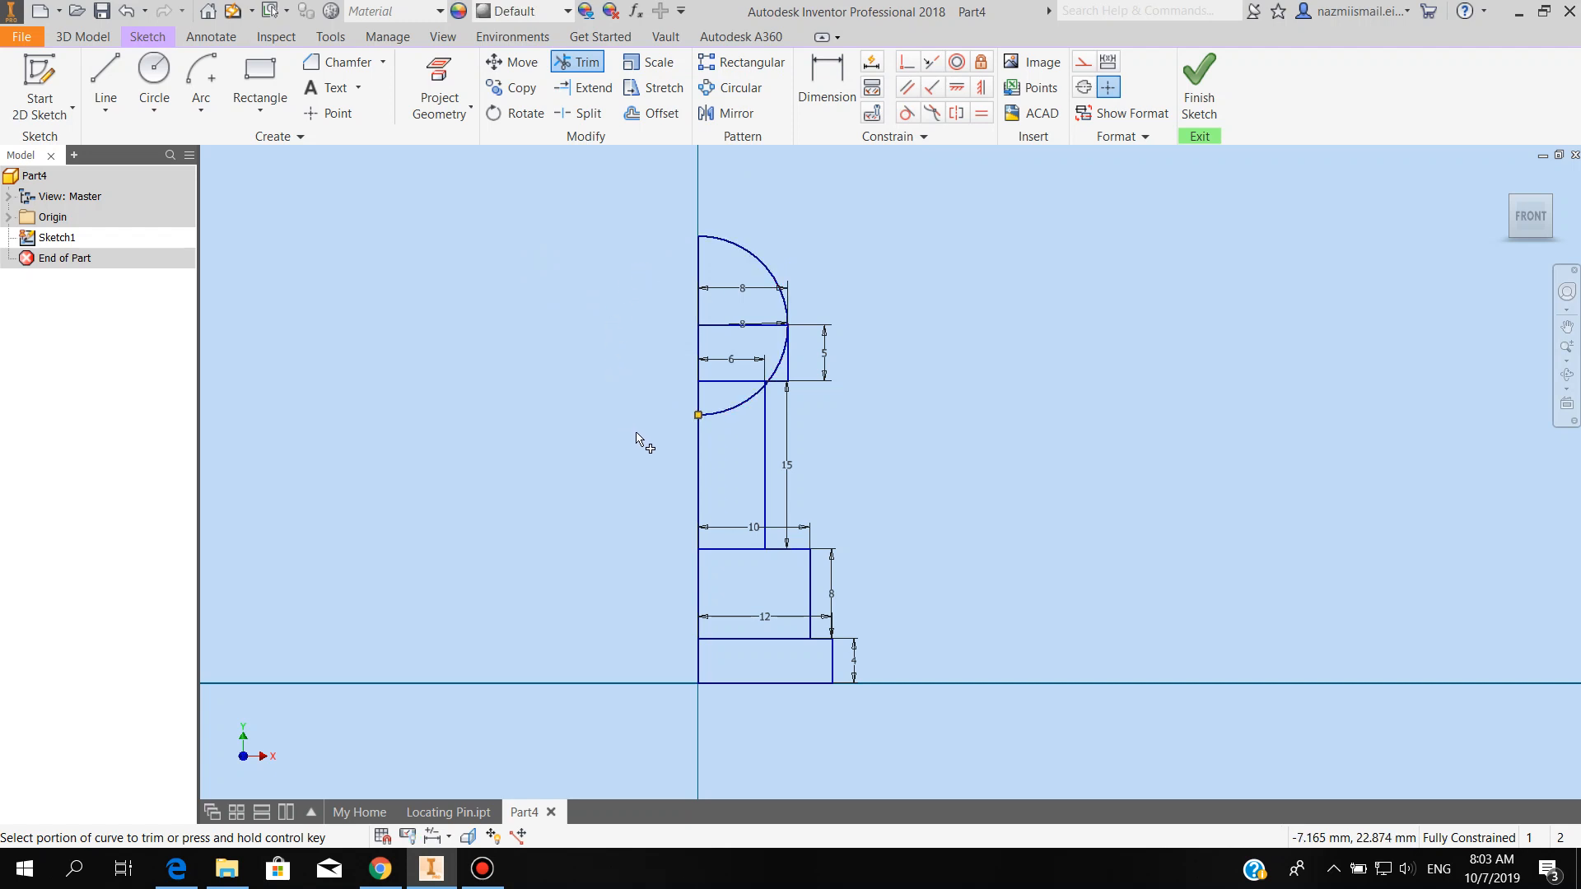
{"action": "left_click", "coordinate": [739, 407]}
{"action": "left_click", "coordinate": [779, 360]}
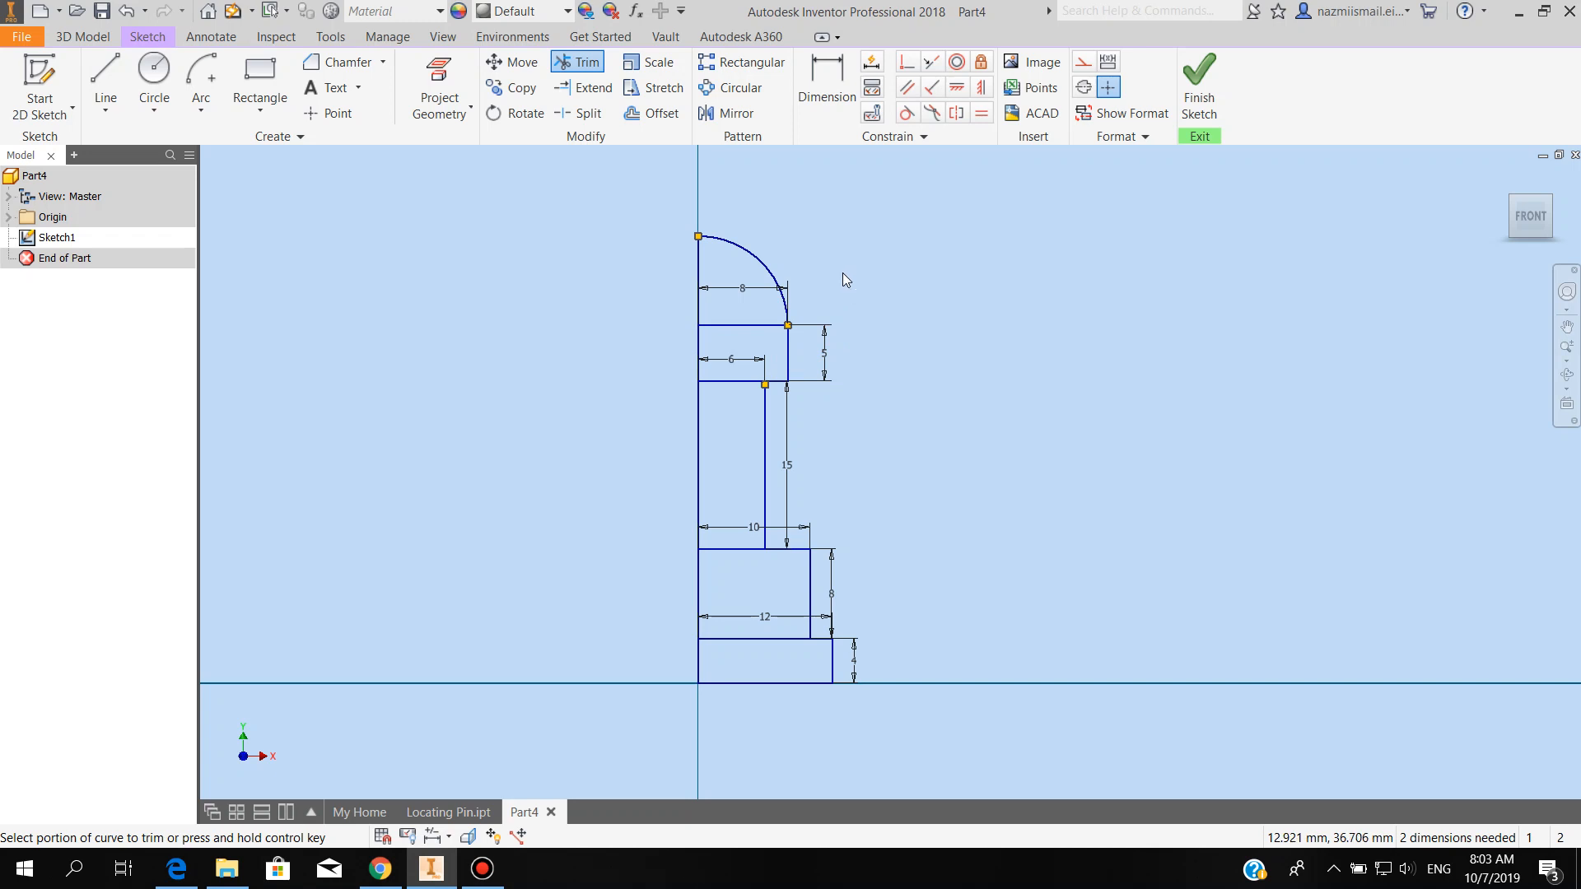
{"action": "right_click", "coordinate": [843, 274]}
{"action": "left_click", "coordinate": [901, 279]}
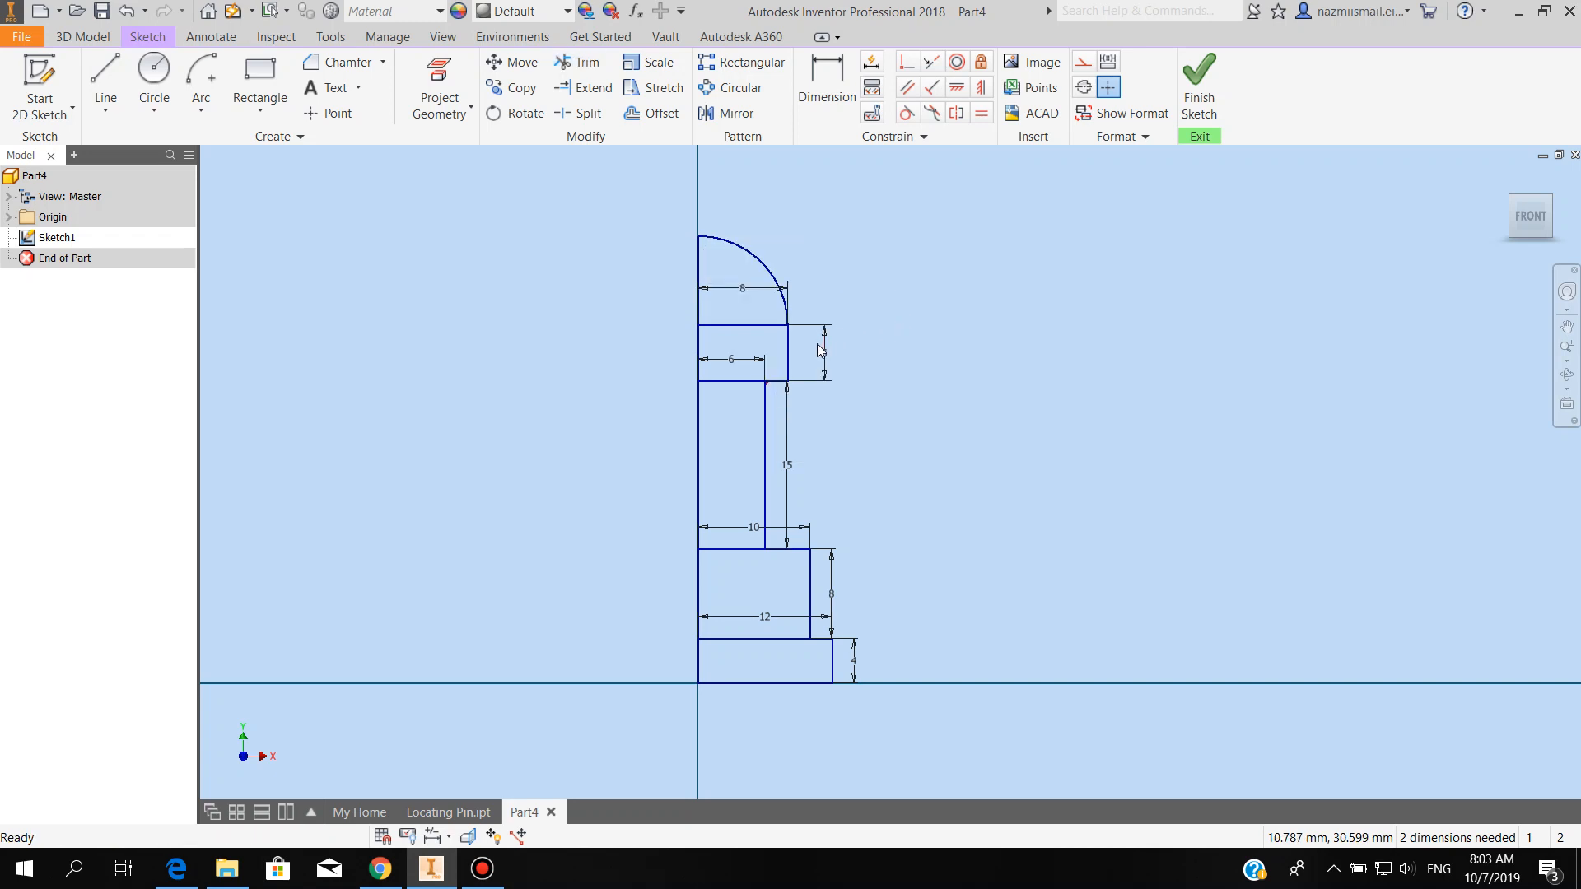
- Delete the tiny leftover arc fragment in the corner between the 6 mm wide neck and the 8 mm wide head
{"action": "scroll", "coordinate": [803, 338], "scroll_direction": "up", "scroll_amount": 3}
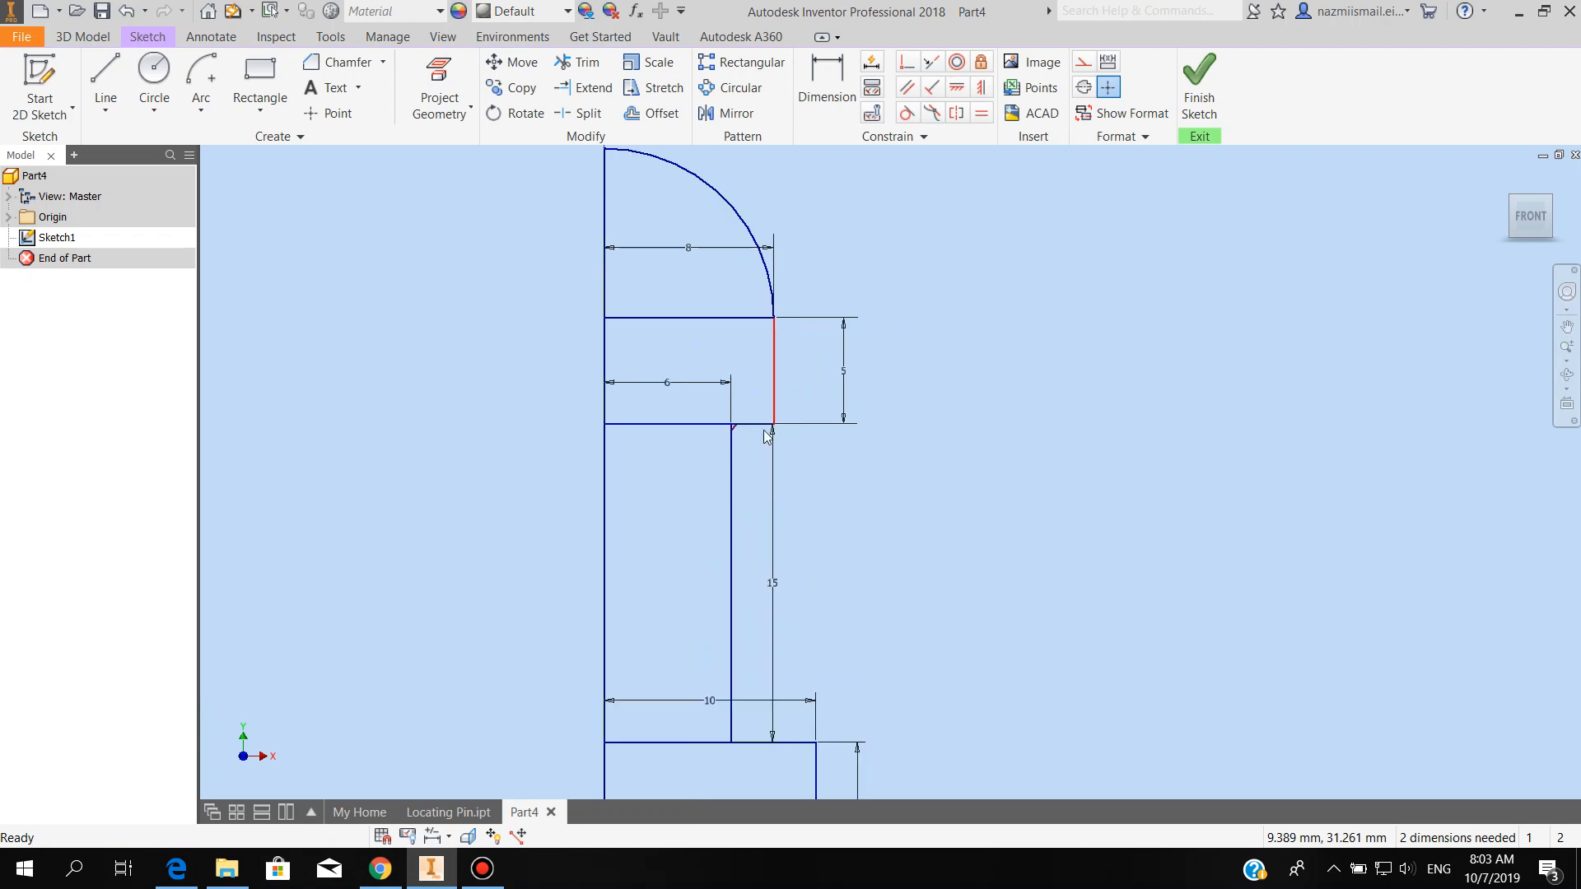
{"action": "scroll", "coordinate": [735, 429], "scroll_direction": "up", "scroll_amount": 3}
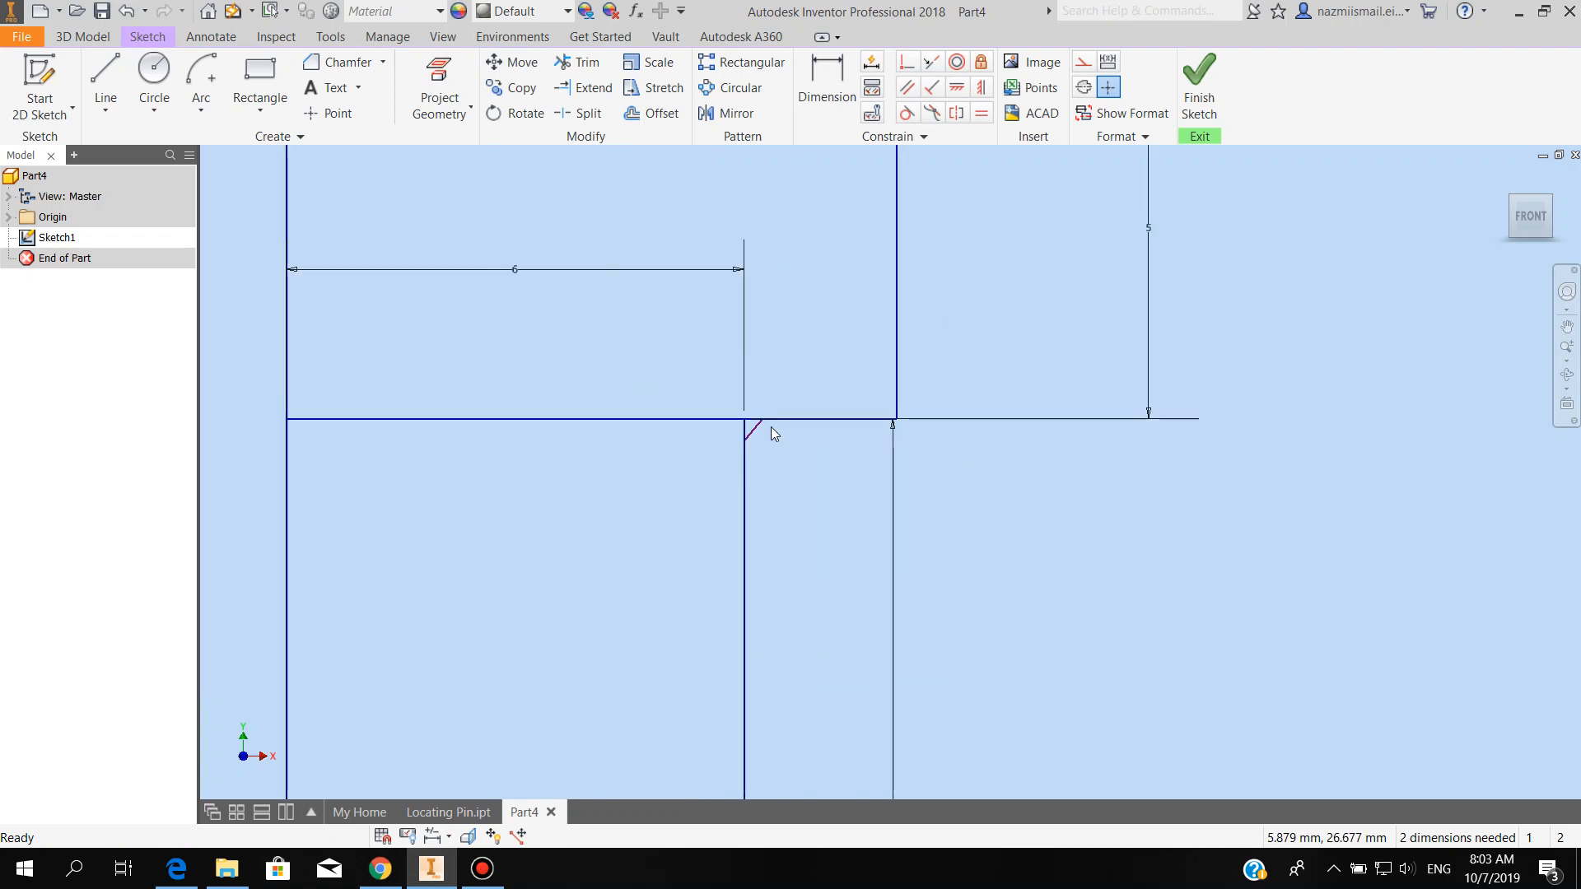
{"action": "scroll", "coordinate": [752, 435], "scroll_direction": "up", "scroll_amount": 3}
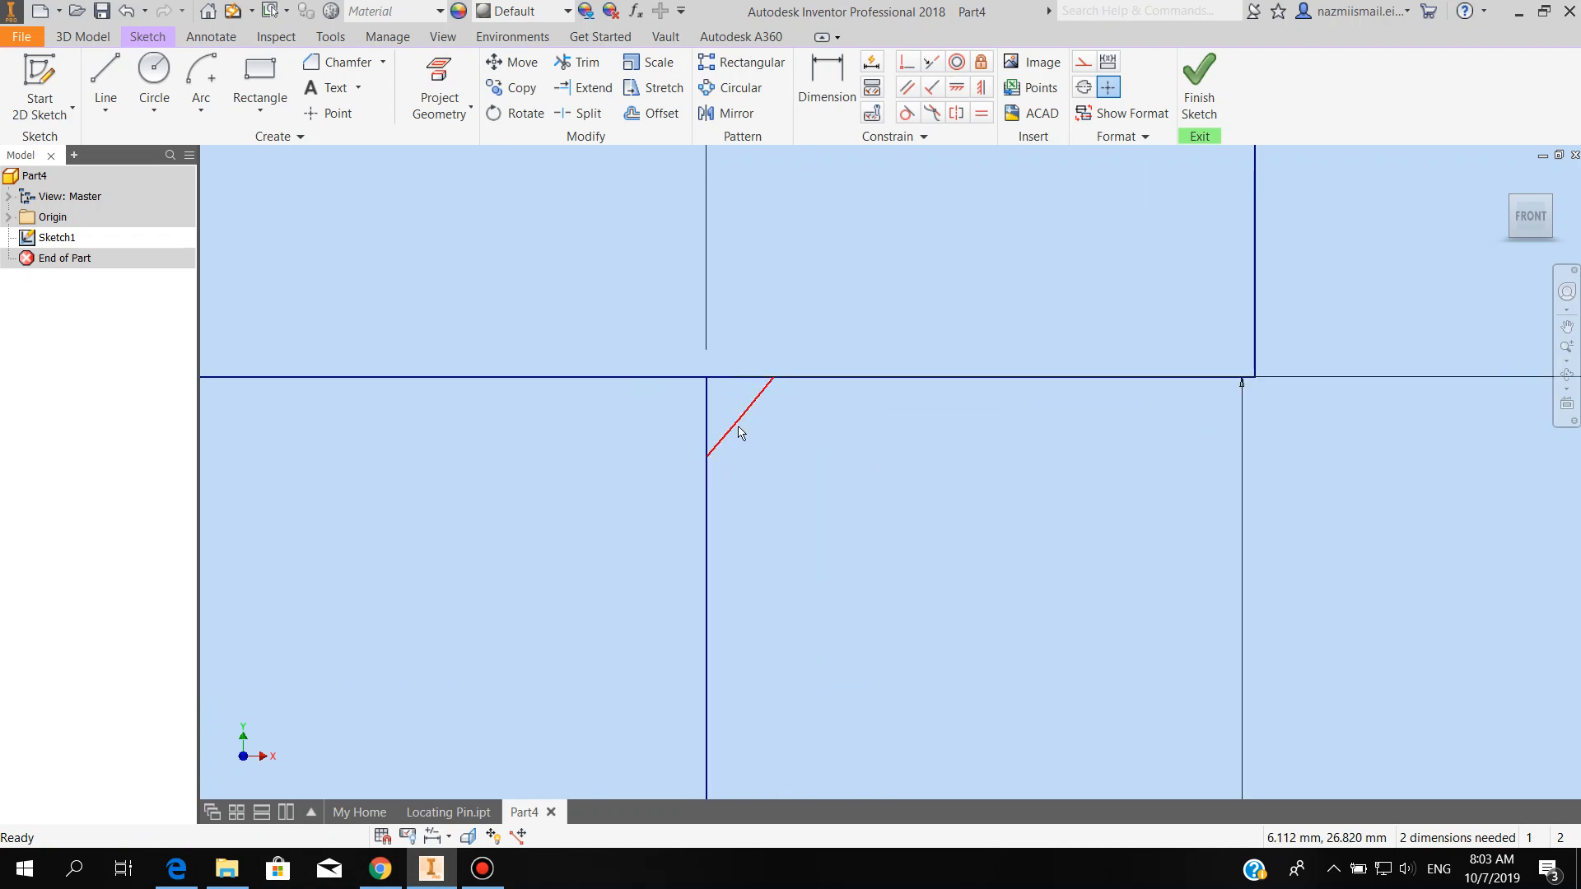
{"action": "left_click", "coordinate": [739, 432]}
{"action": "key", "text": "Delete"}
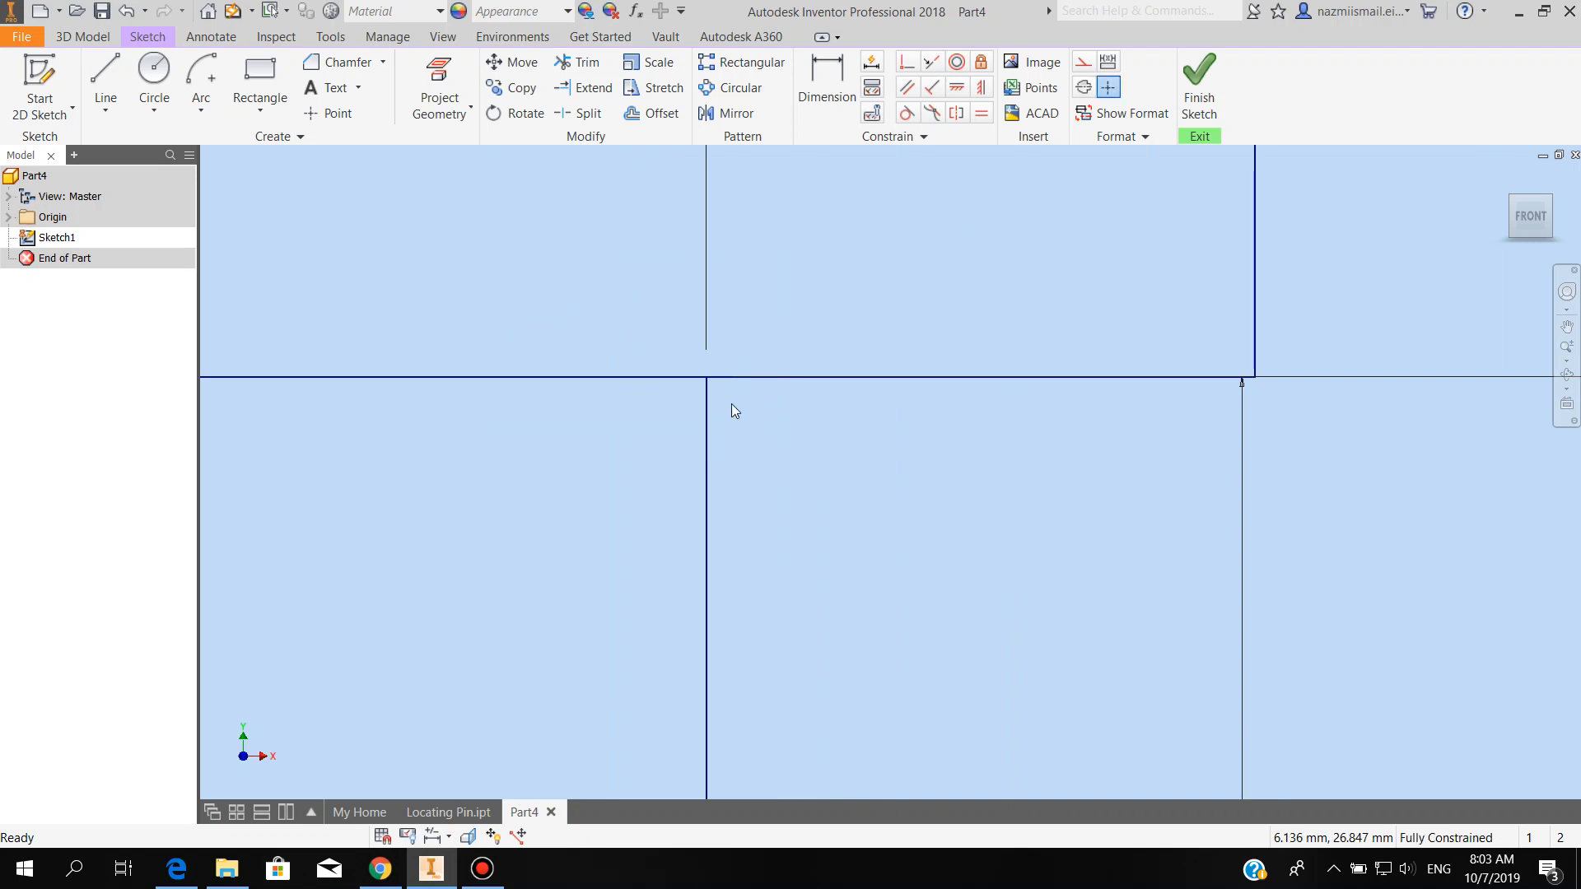
- Add a distance-and-angle chamfer of 2 mm at 45° between the head's lower edge and the neck's outer side
{"action": "scroll", "coordinate": [735, 412], "scroll_direction": "down", "scroll_amount": 4}
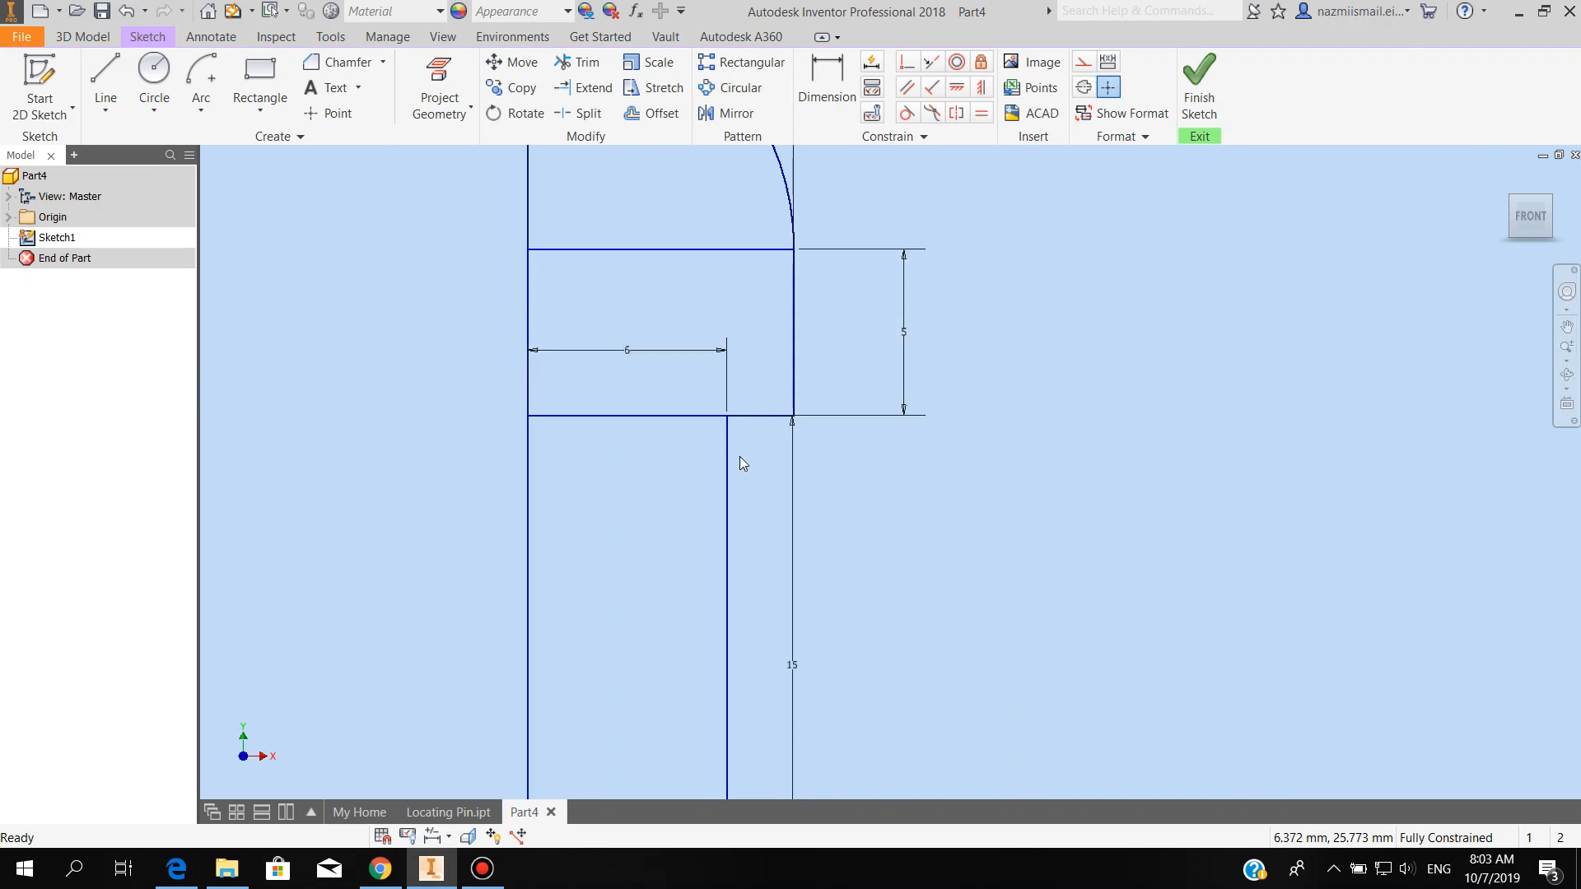
{"action": "scroll", "coordinate": [726, 428], "scroll_direction": "down", "scroll_amount": 3}
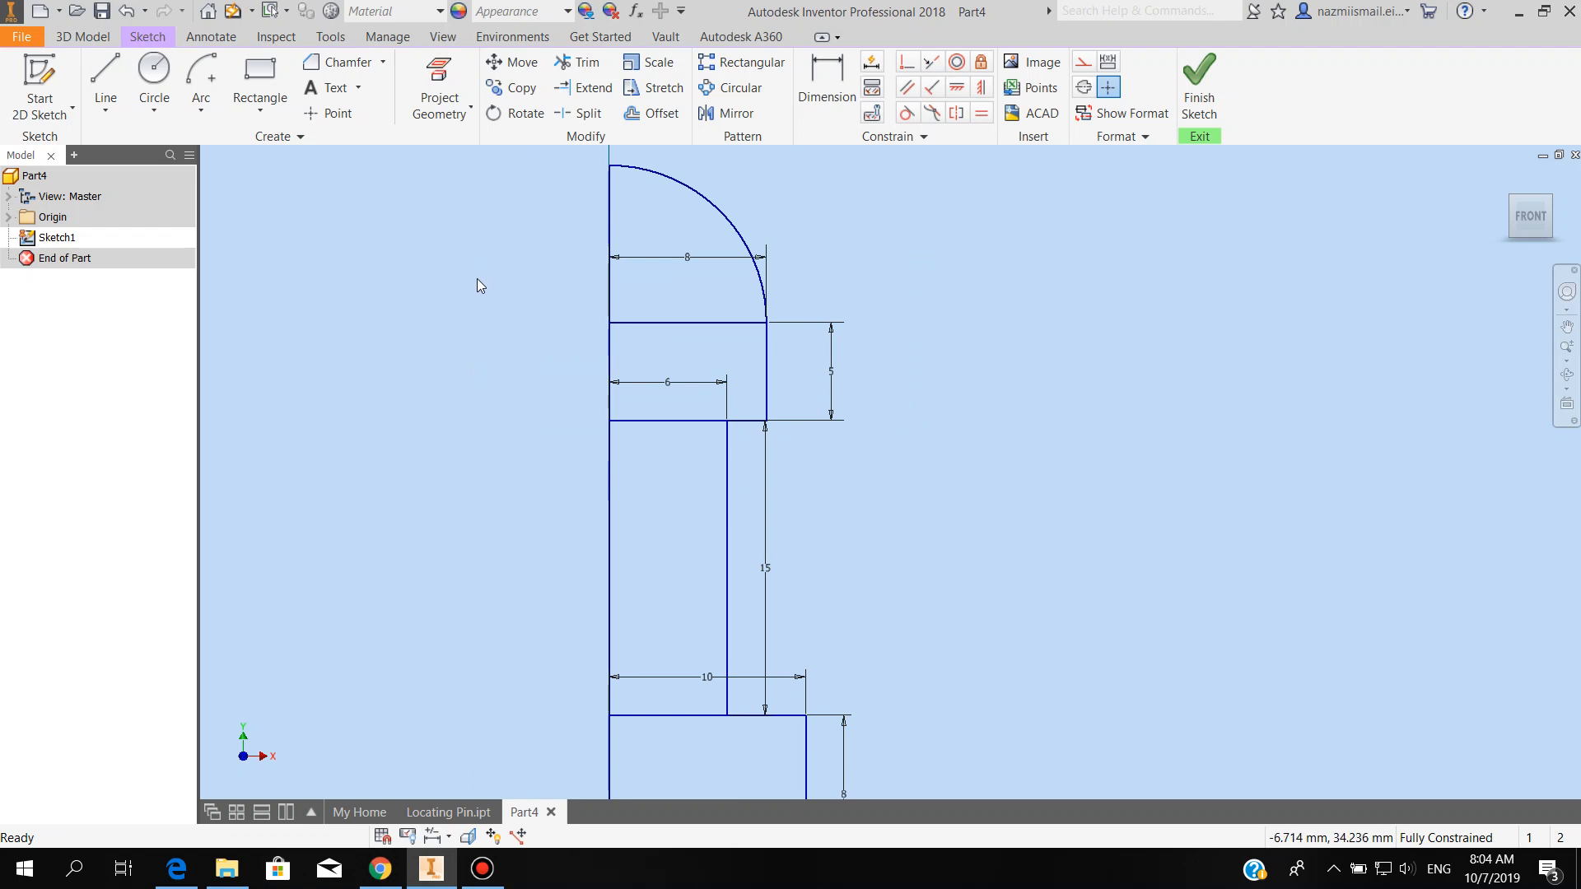
{"action": "left_click", "coordinate": [344, 69]}
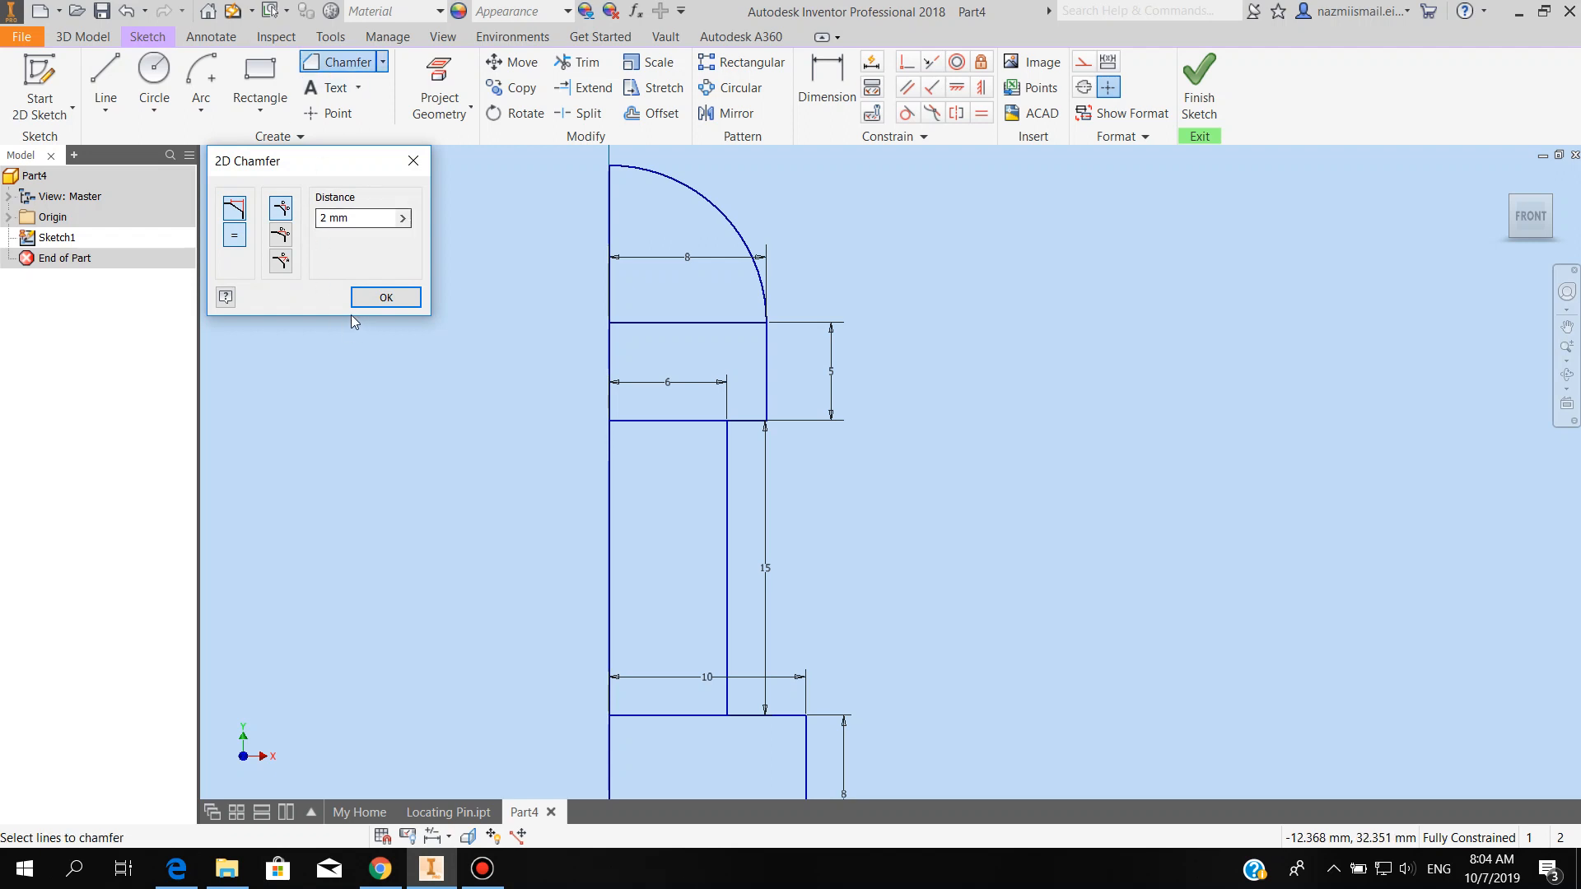
{"action": "left_click", "coordinate": [284, 239]}
{"action": "left_click", "coordinate": [281, 262]}
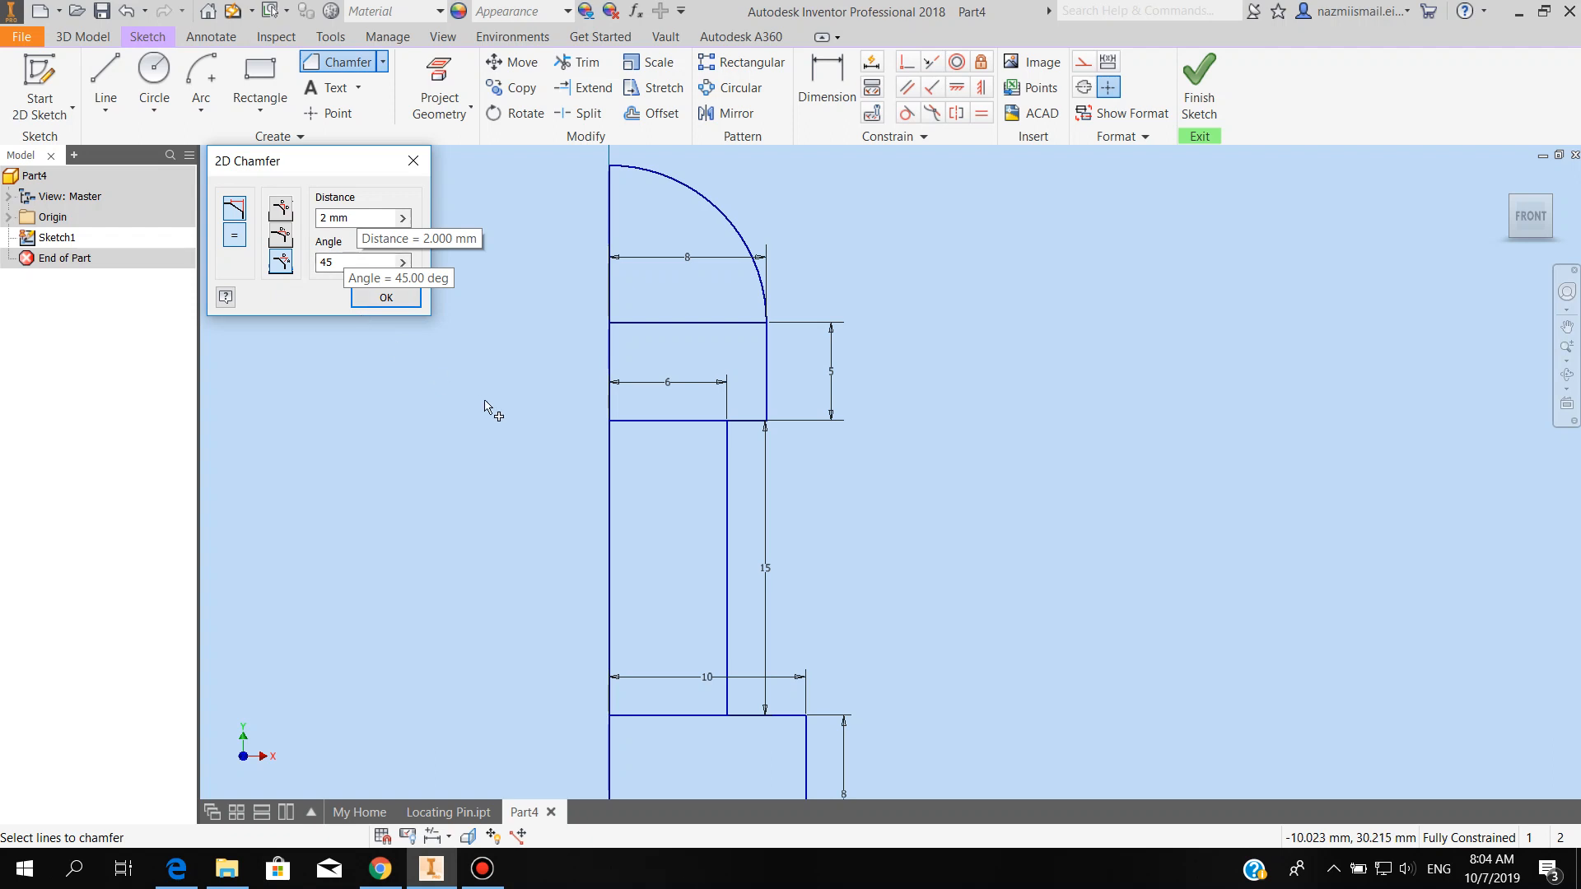
{"action": "left_click", "coordinate": [740, 423]}
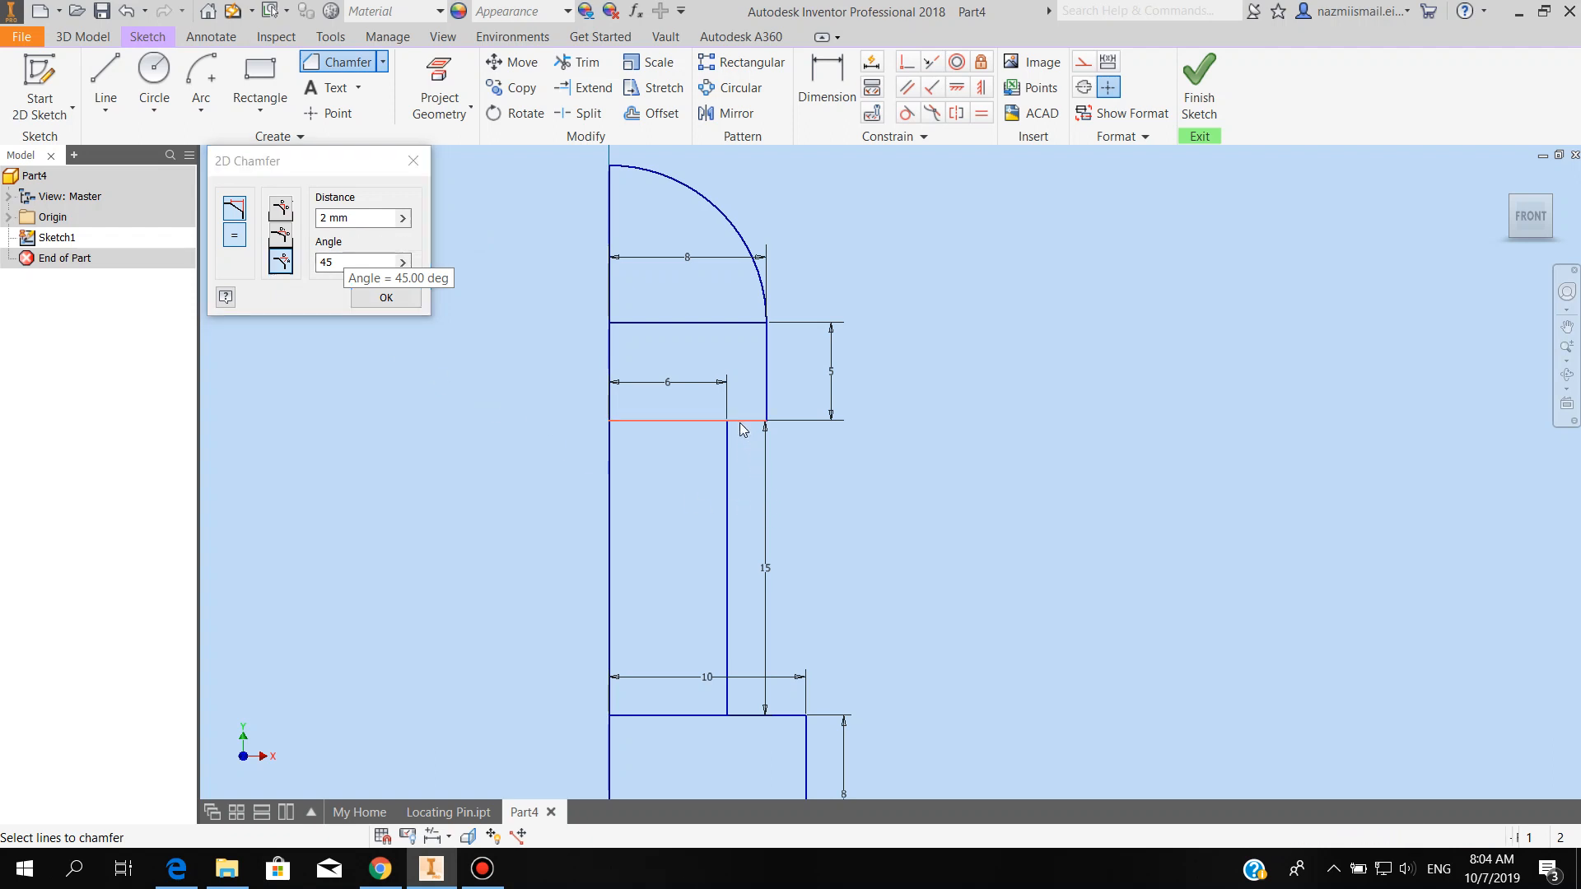
{"action": "left_click", "coordinate": [727, 442]}
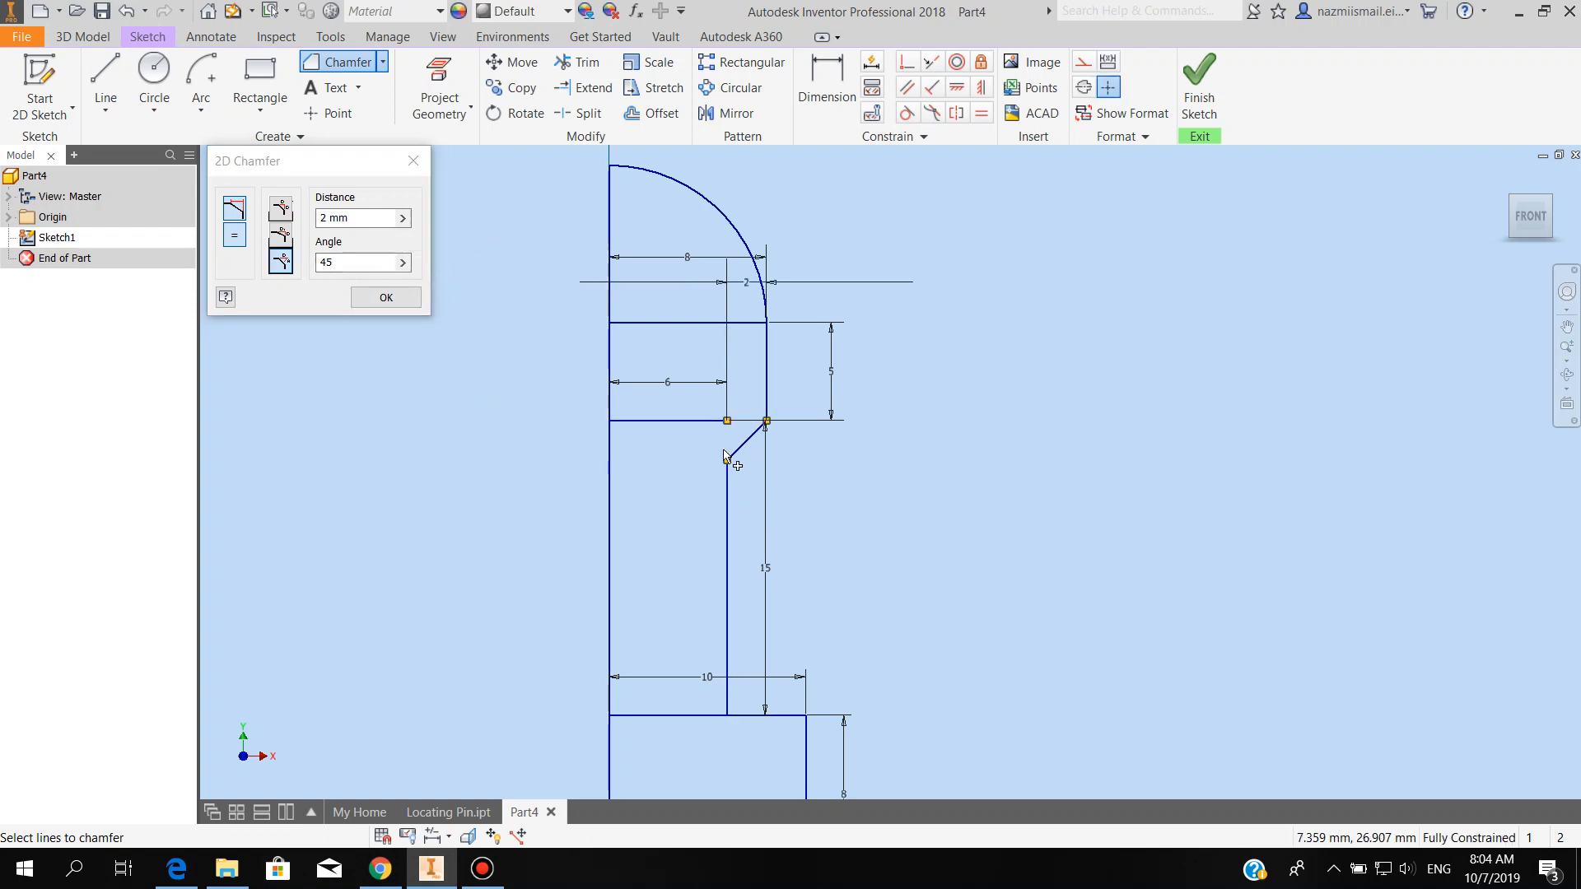
- Chamfer the corner between the neck's outer side and the top edge of the 10 mm wide section with 4 mm at 45°
{"action": "scroll", "coordinate": [753, 418], "scroll_direction": "up", "scroll_amount": 4}
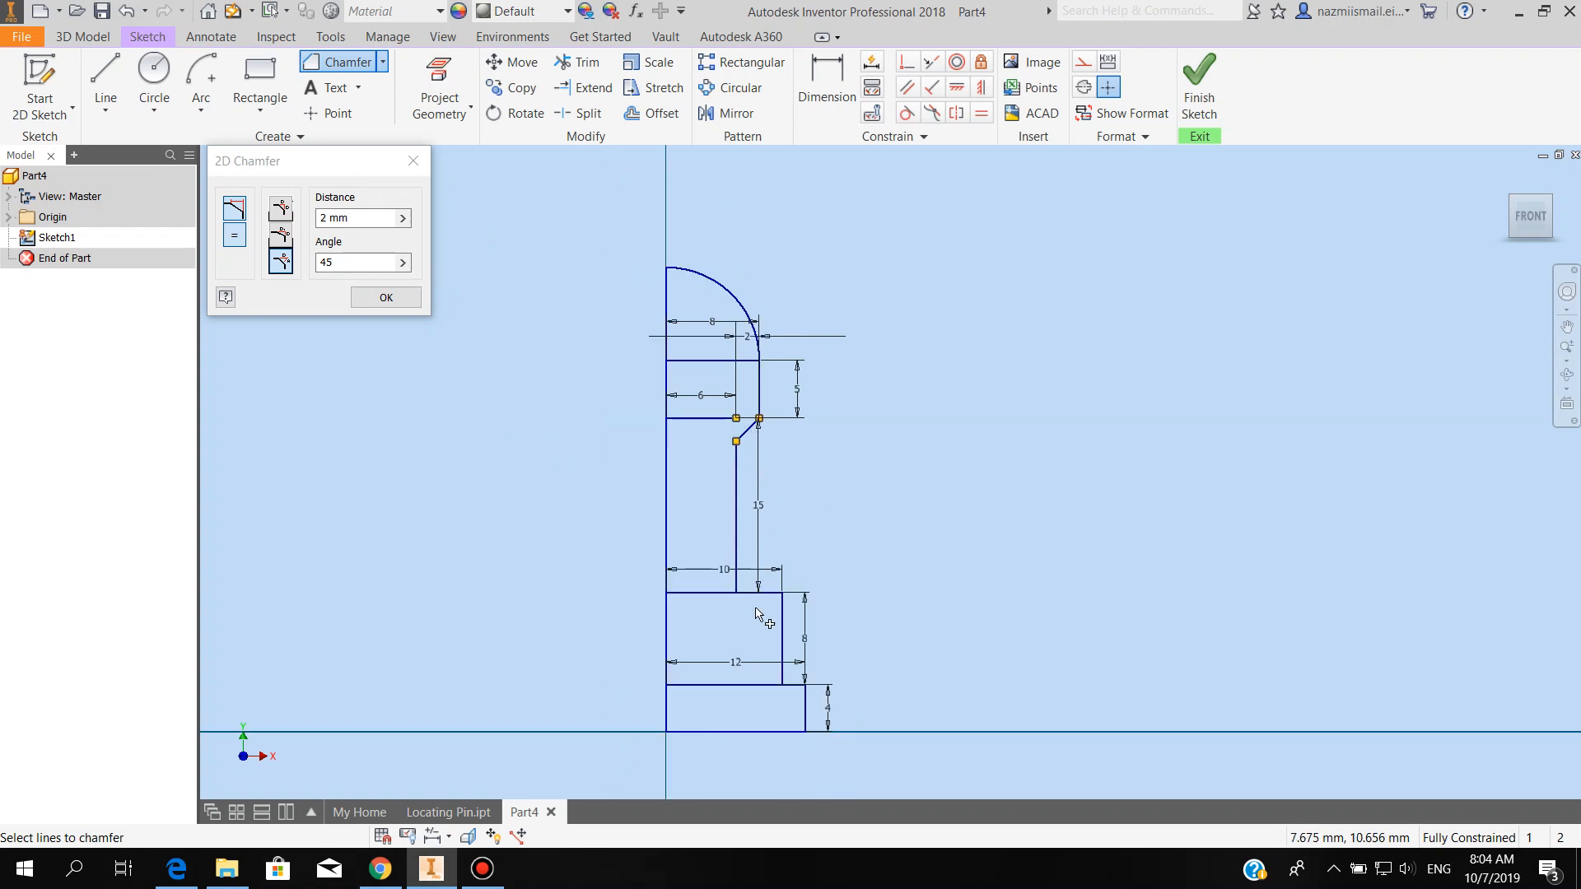
{"action": "scroll", "coordinate": [752, 608], "scroll_direction": "down", "scroll_amount": 5}
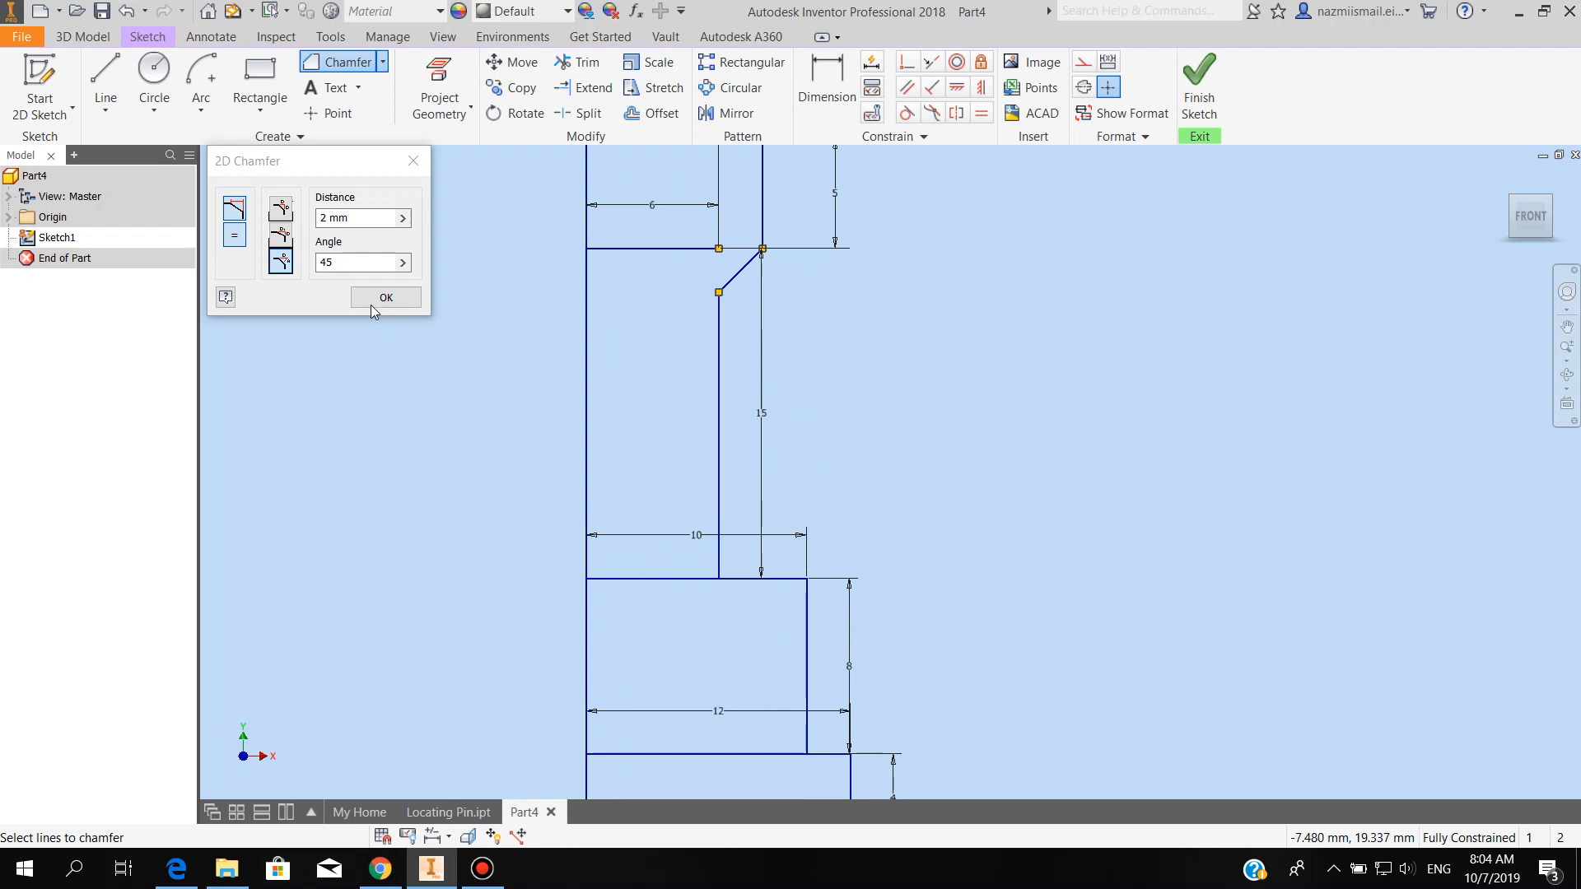
{"action": "left_click_drag", "start_coordinate": [355, 220], "coordinate": [308, 225]}
{"action": "type", "text": "4"}
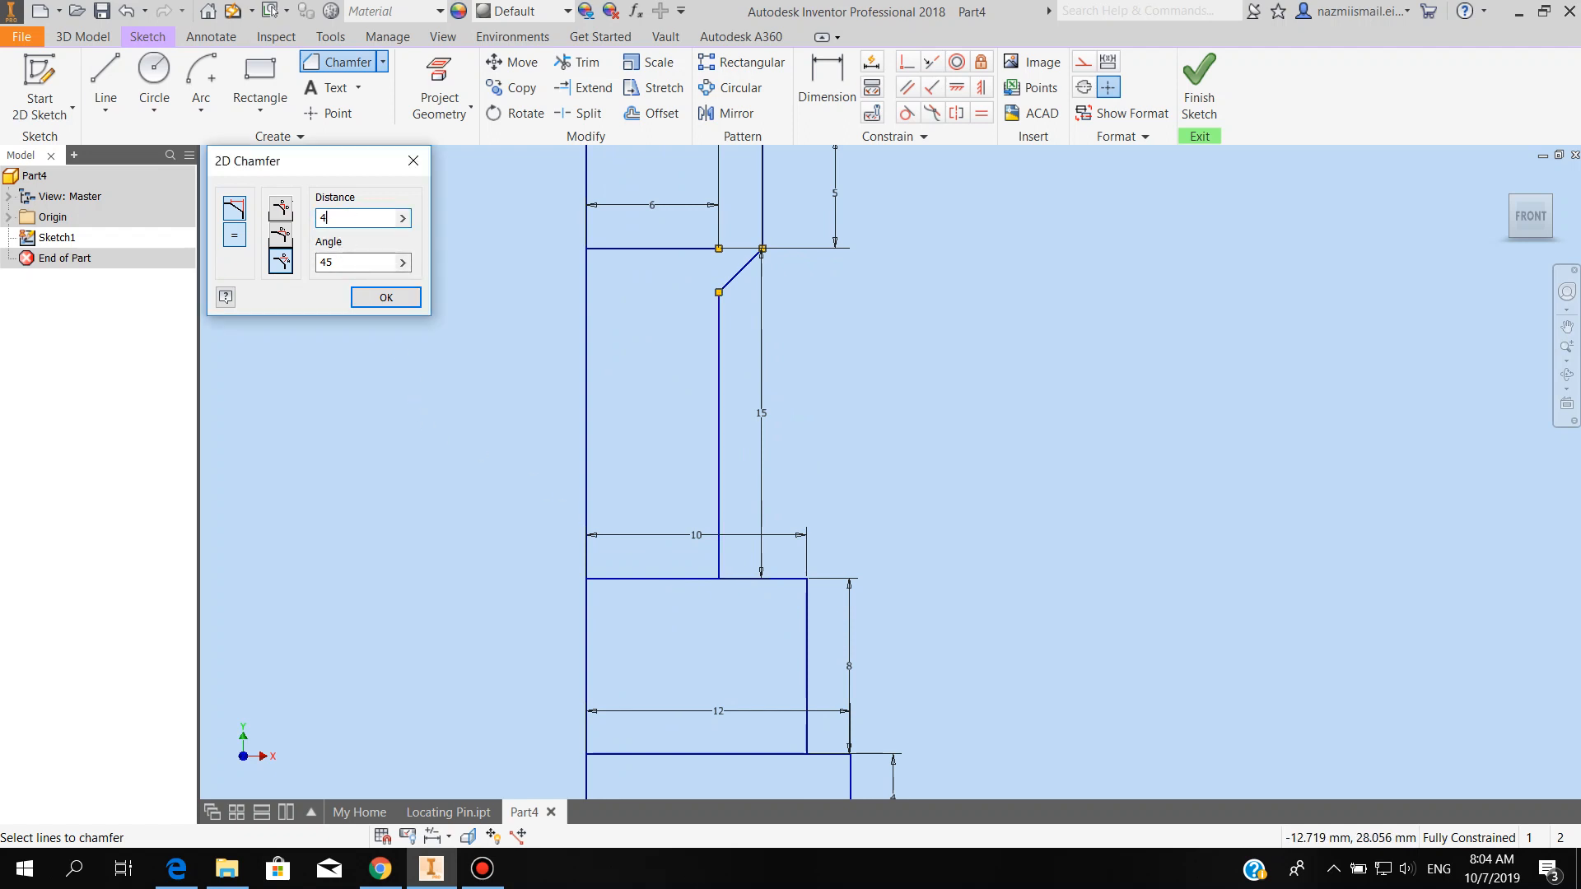
{"action": "left_click", "coordinate": [720, 566]}
{"action": "left_click", "coordinate": [734, 581]}
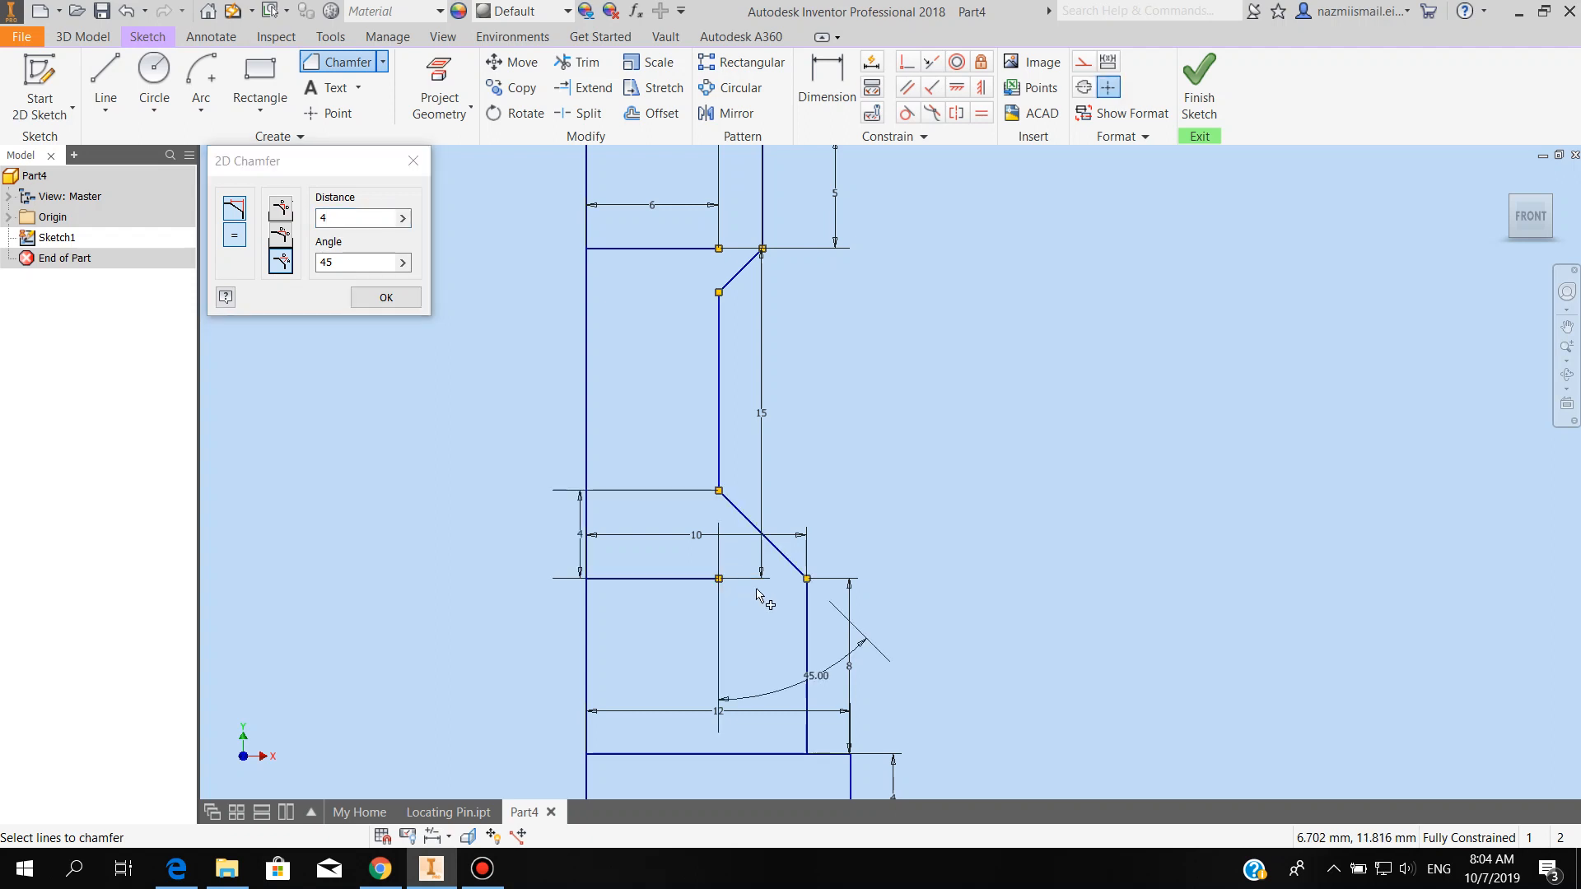
{"action": "scroll", "coordinate": [795, 551], "scroll_direction": "down", "scroll_amount": 4}
{"action": "scroll", "coordinate": [857, 577], "scroll_direction": "up", "scroll_amount": 3}
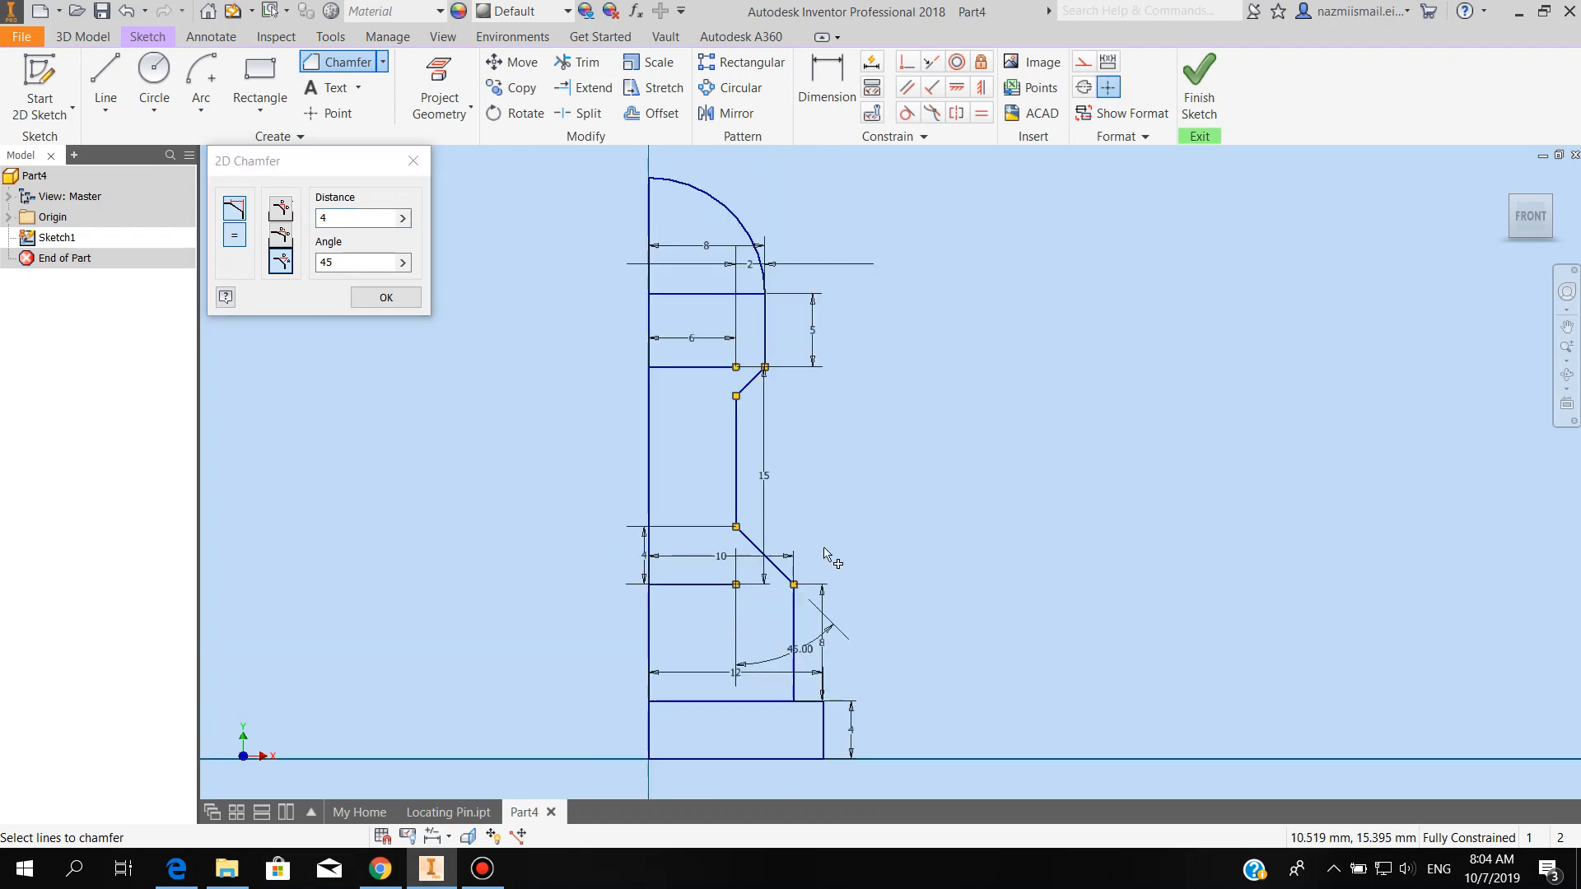
{"action": "left_click", "coordinate": [392, 300]}
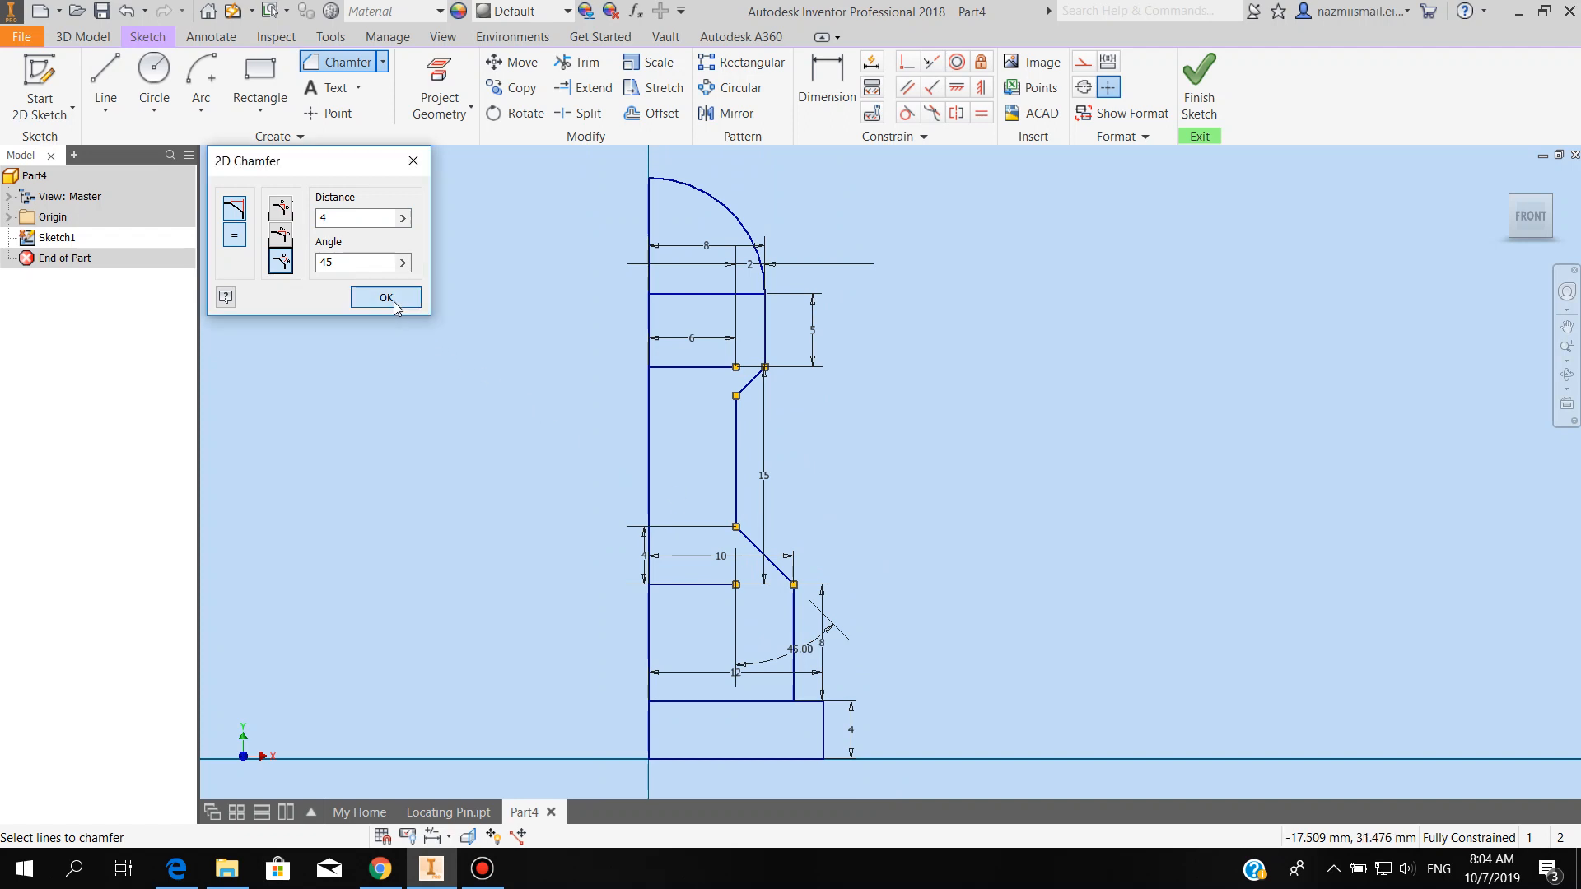
- Fillet the corner between the 10 mm wide section's outer side and the base's top edge with a 2 mm radius
{"action": "scroll", "coordinate": [831, 767], "scroll_direction": "up", "scroll_amount": 5}
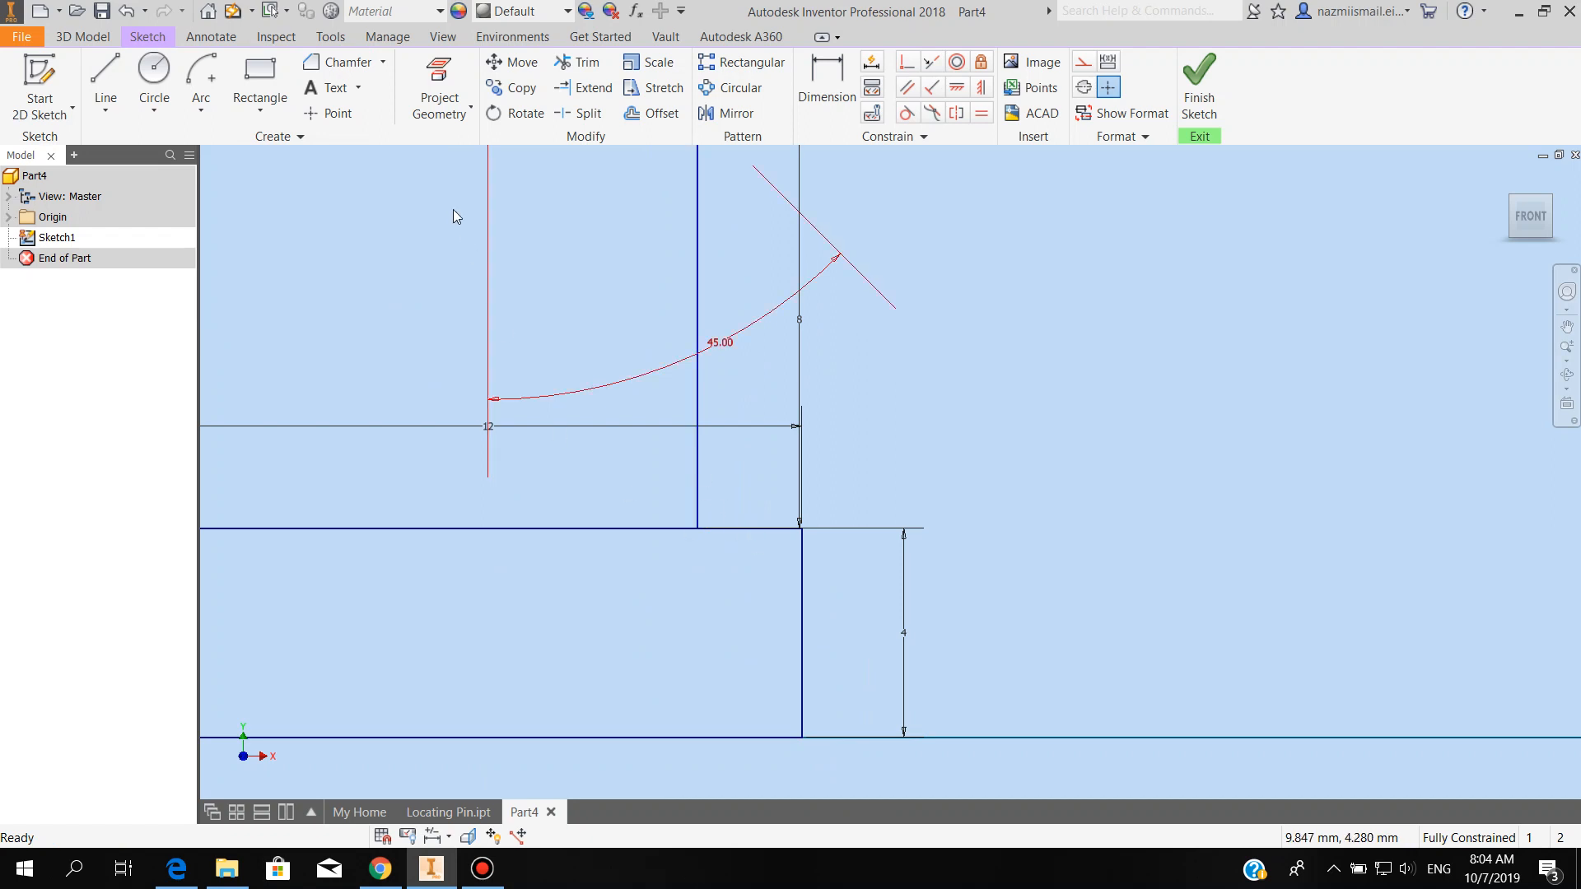
{"action": "left_click", "coordinate": [383, 63]}
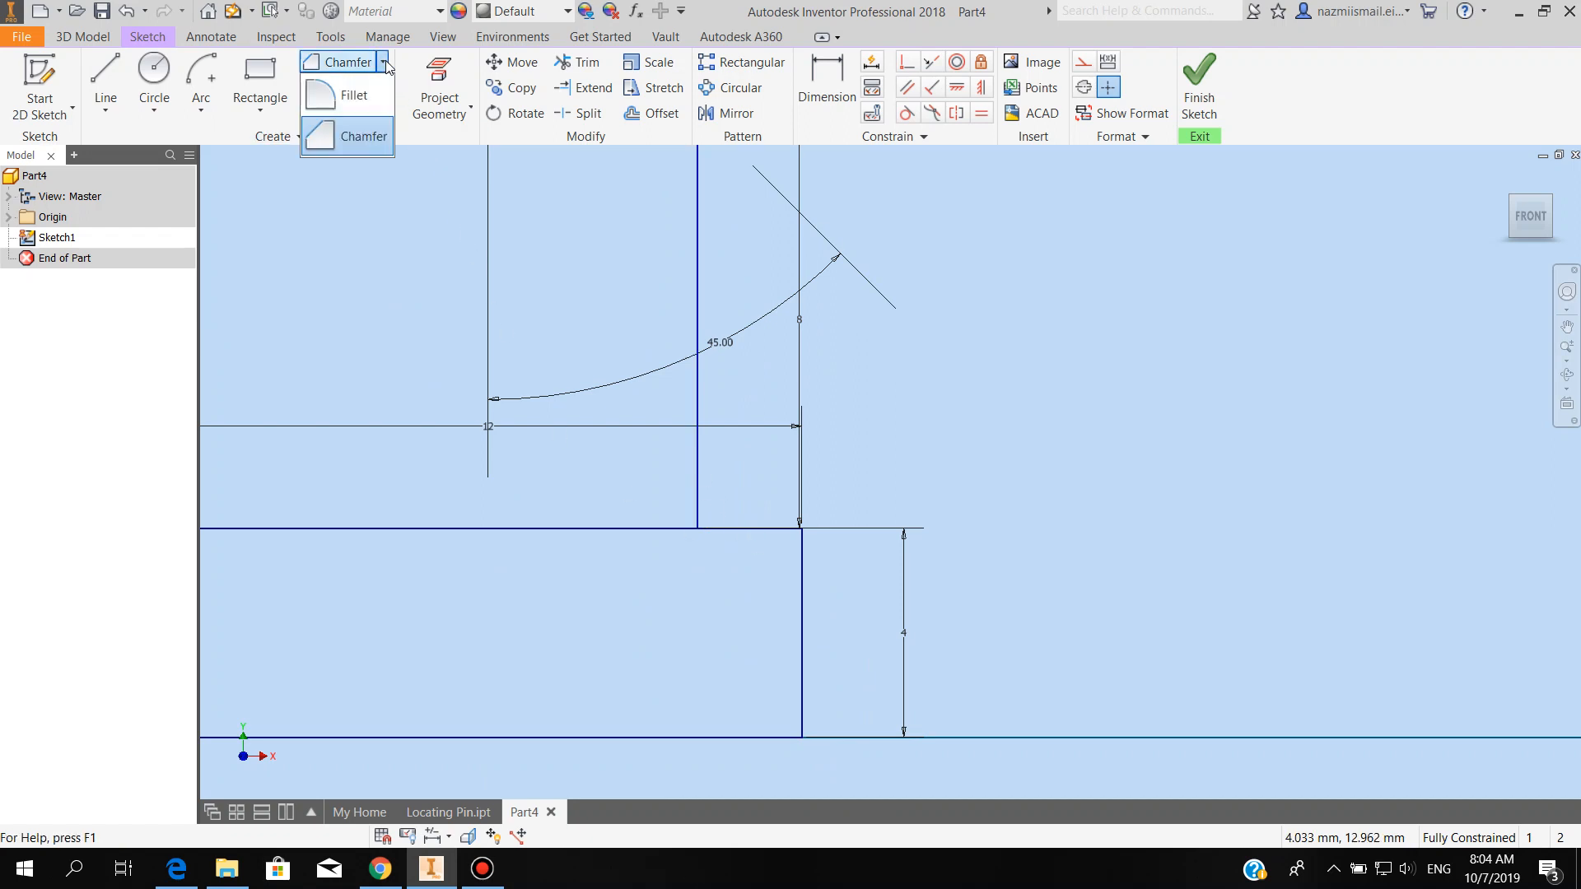
{"action": "left_click", "coordinate": [352, 95]}
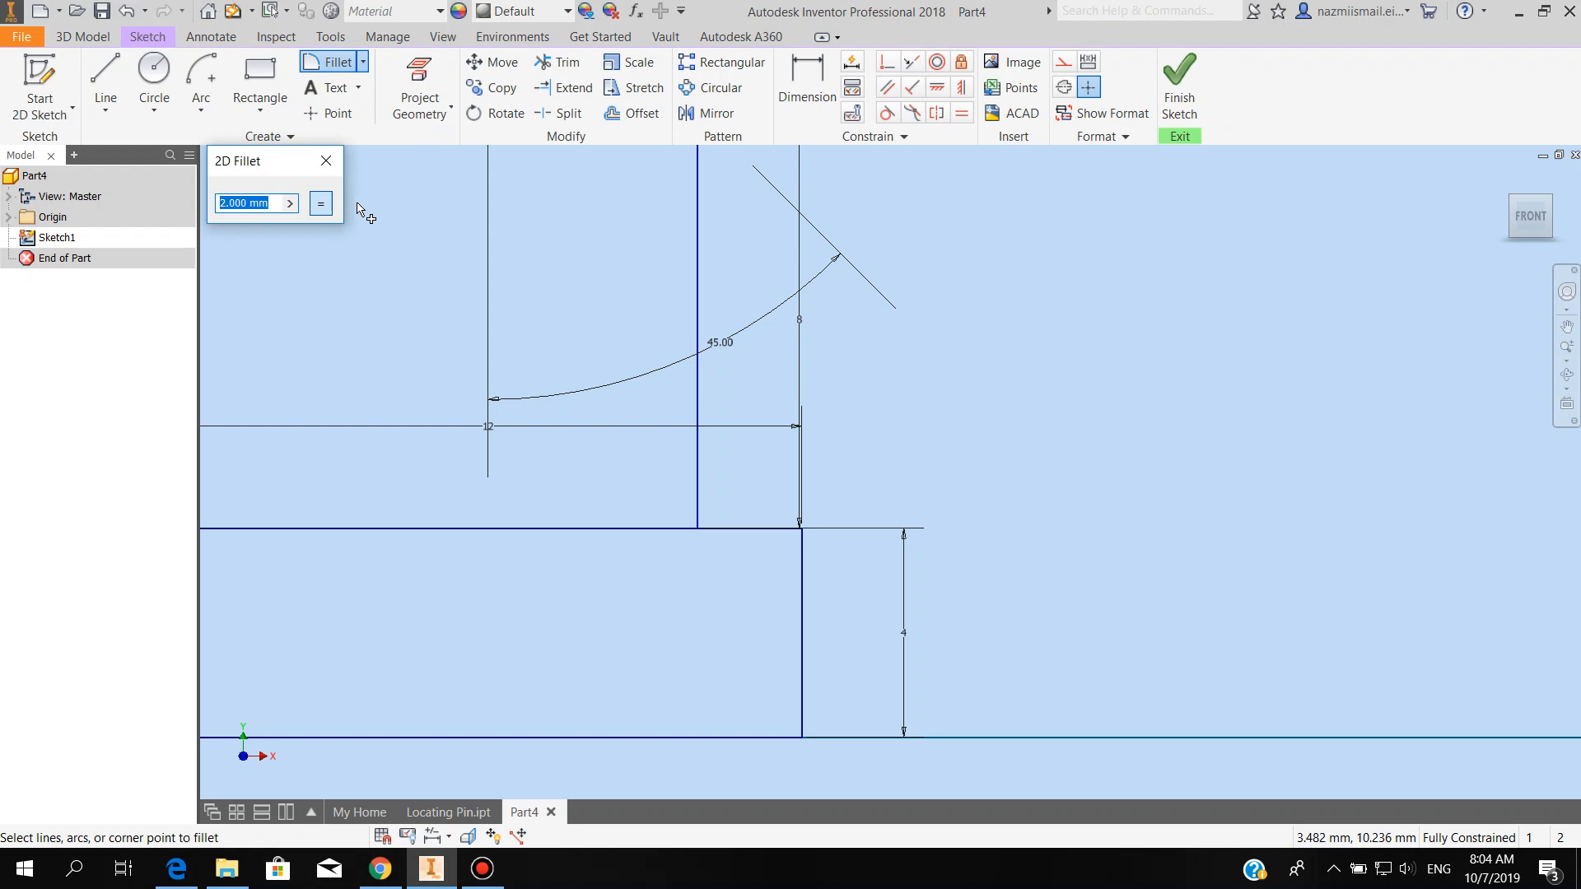
{"action": "type", "text": "2"}
{"action": "left_click", "coordinate": [743, 530]}
{"action": "left_click", "coordinate": [696, 504]}
{"action": "scroll", "coordinate": [751, 540], "scroll_direction": "up", "scroll_amount": 3}
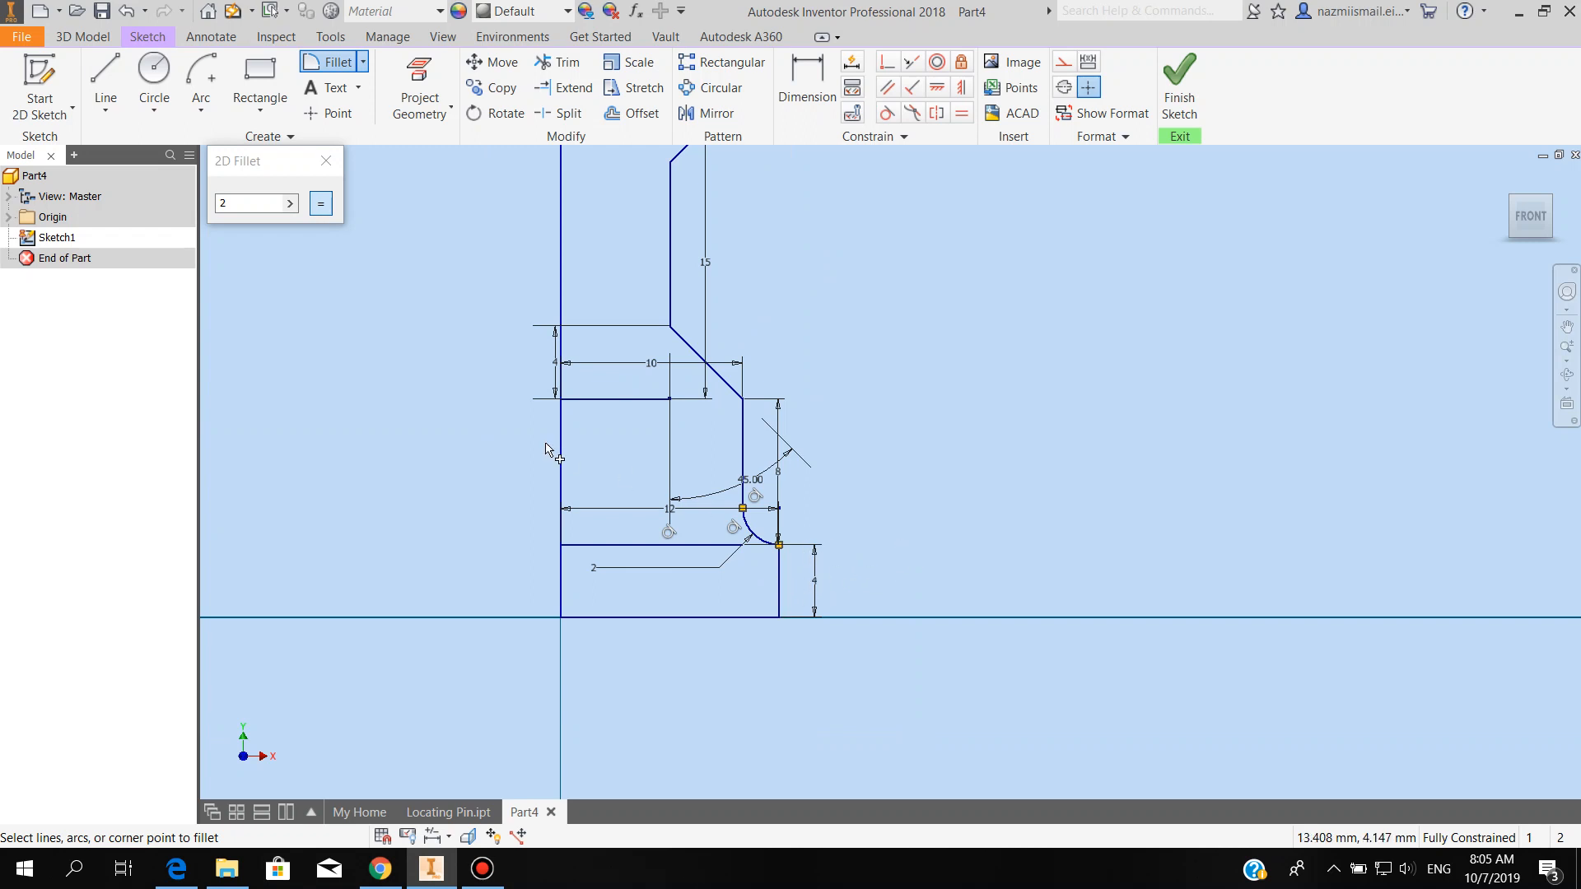
{"action": "left_click", "coordinate": [327, 162]}
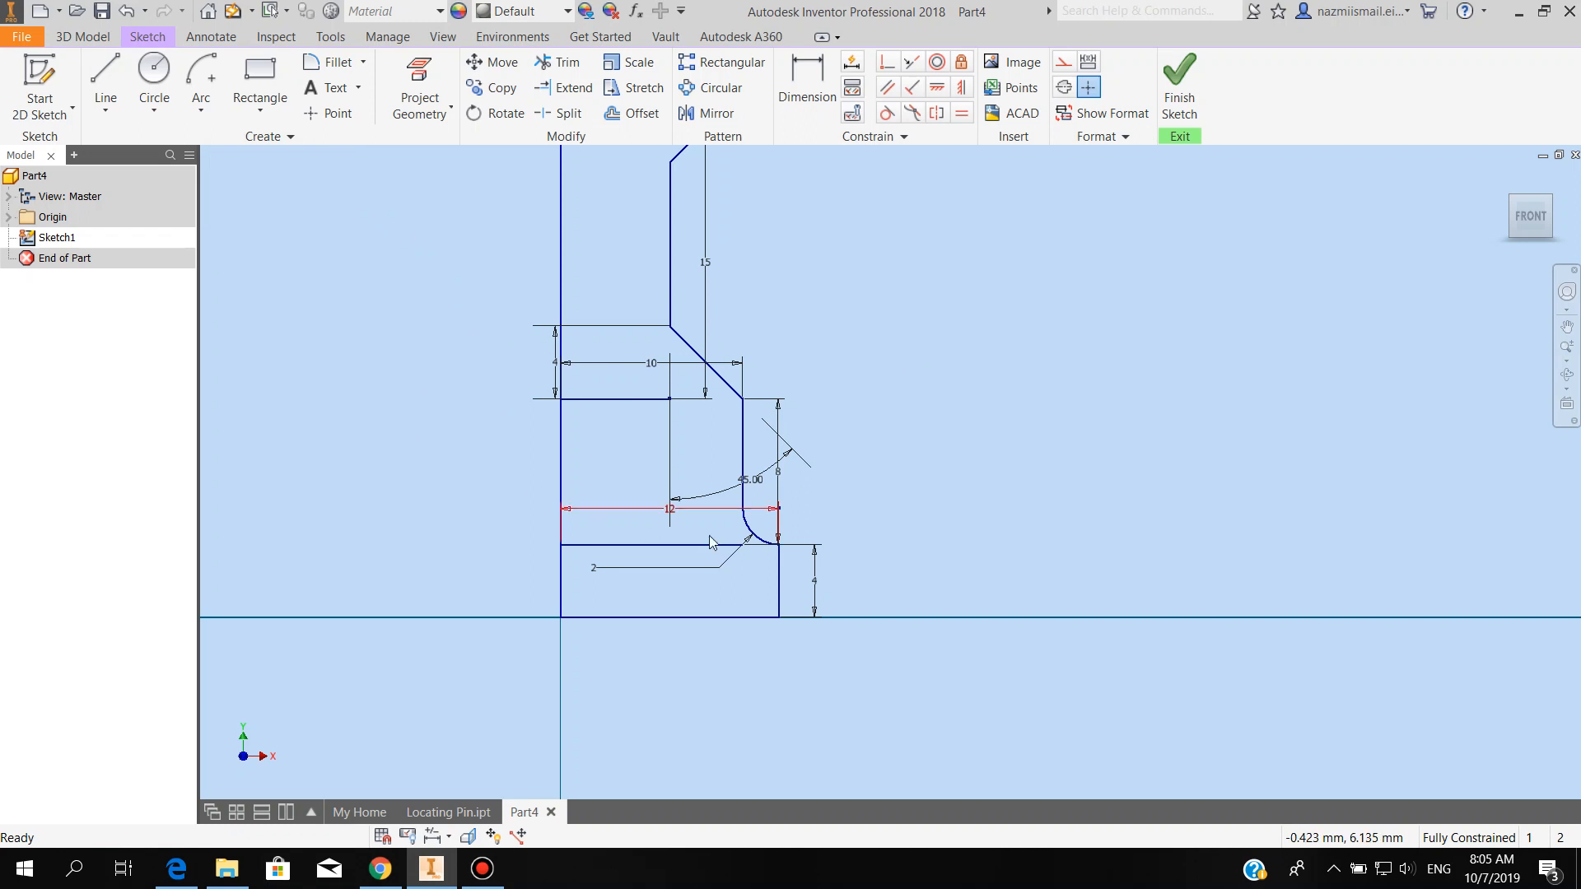
{"action": "scroll", "coordinate": [881, 581], "scroll_direction": "up", "scroll_amount": 3}
{"action": "middle_click_drag", "start_coordinate": [699, 612], "coordinate": [708, 675]}
{"action": "scroll", "coordinate": [708, 675], "scroll_direction": "down", "scroll_amount": 1}
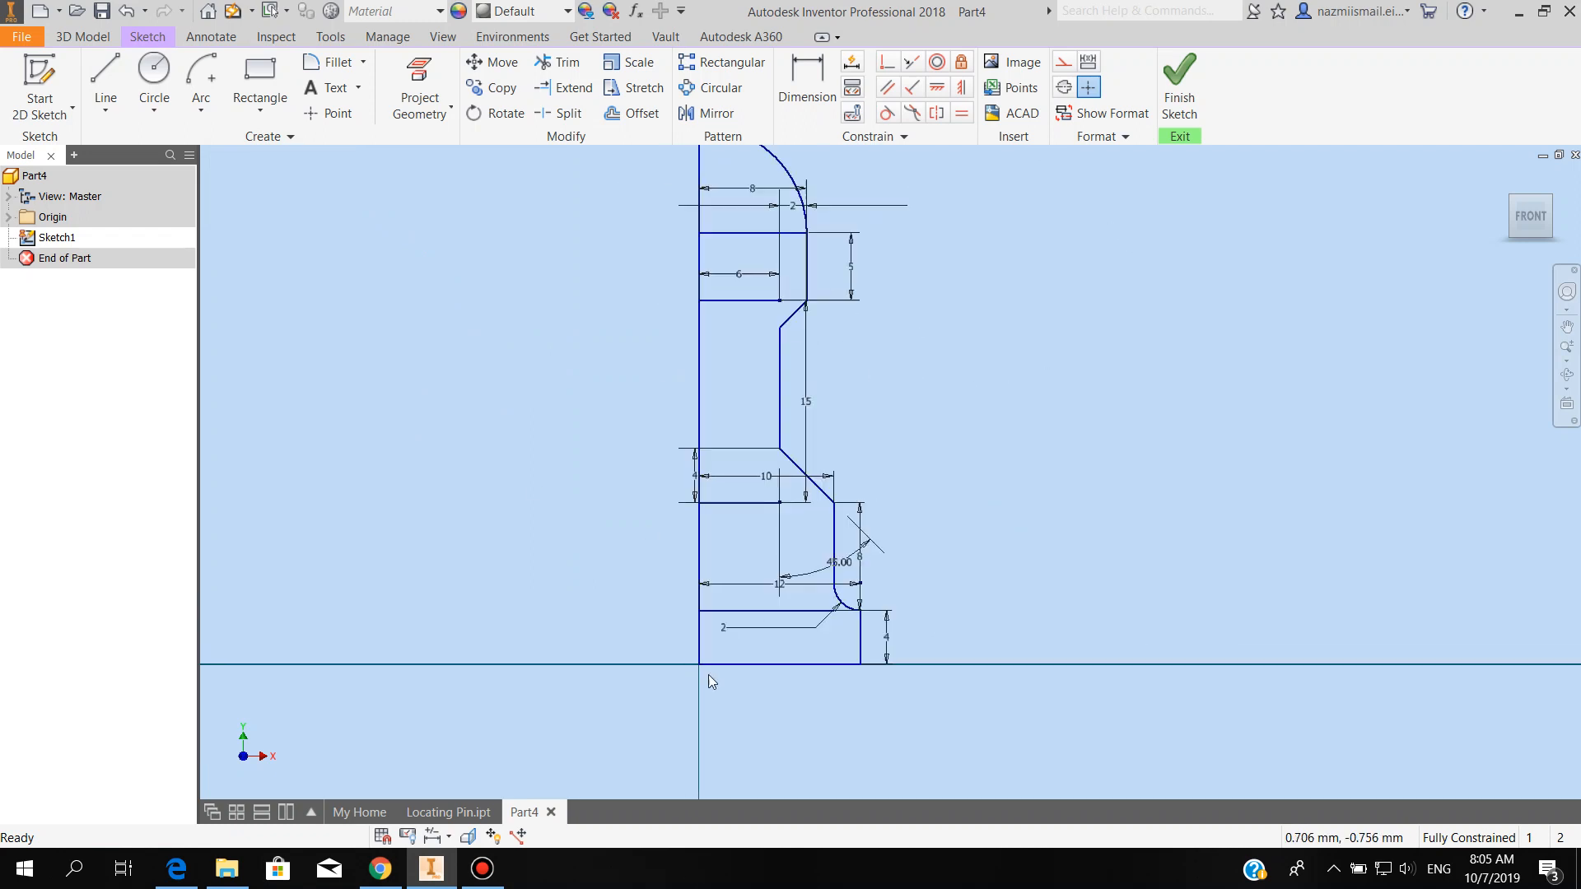
- Finish the stepped half-profile sketch and revolve it fully about its straight vertical centre edge to form the solid pin
{"action": "scroll", "coordinate": [710, 650], "scroll_direction": "up", "scroll_amount": 4}
{"action": "scroll", "coordinate": [801, 593], "scroll_direction": "down", "scroll_amount": 5}
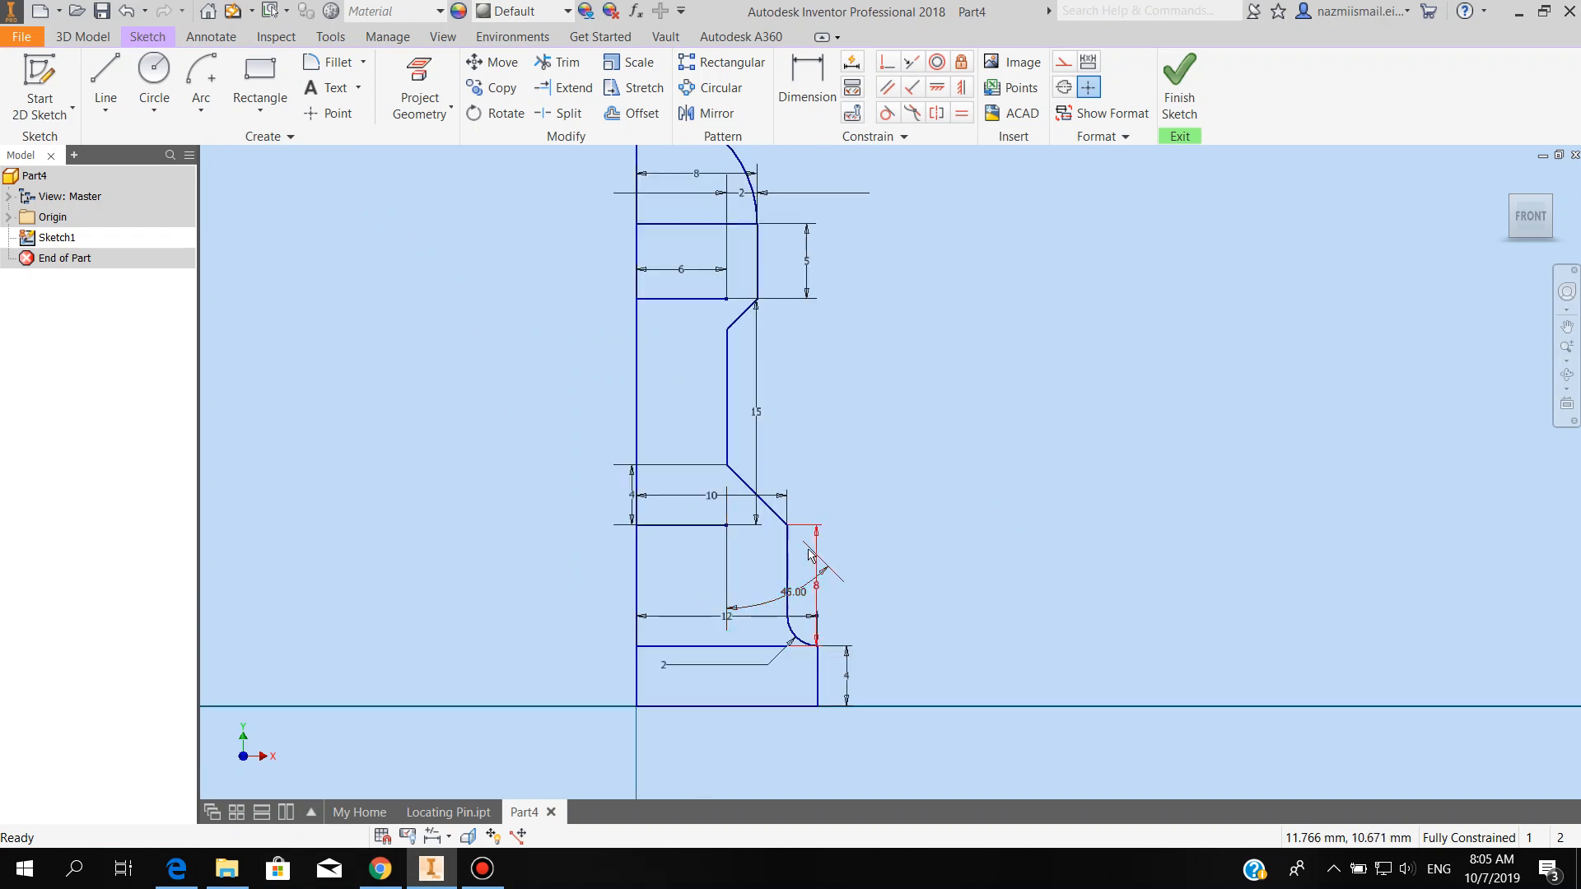
{"action": "scroll", "coordinate": [810, 553], "scroll_direction": "up", "scroll_amount": 3}
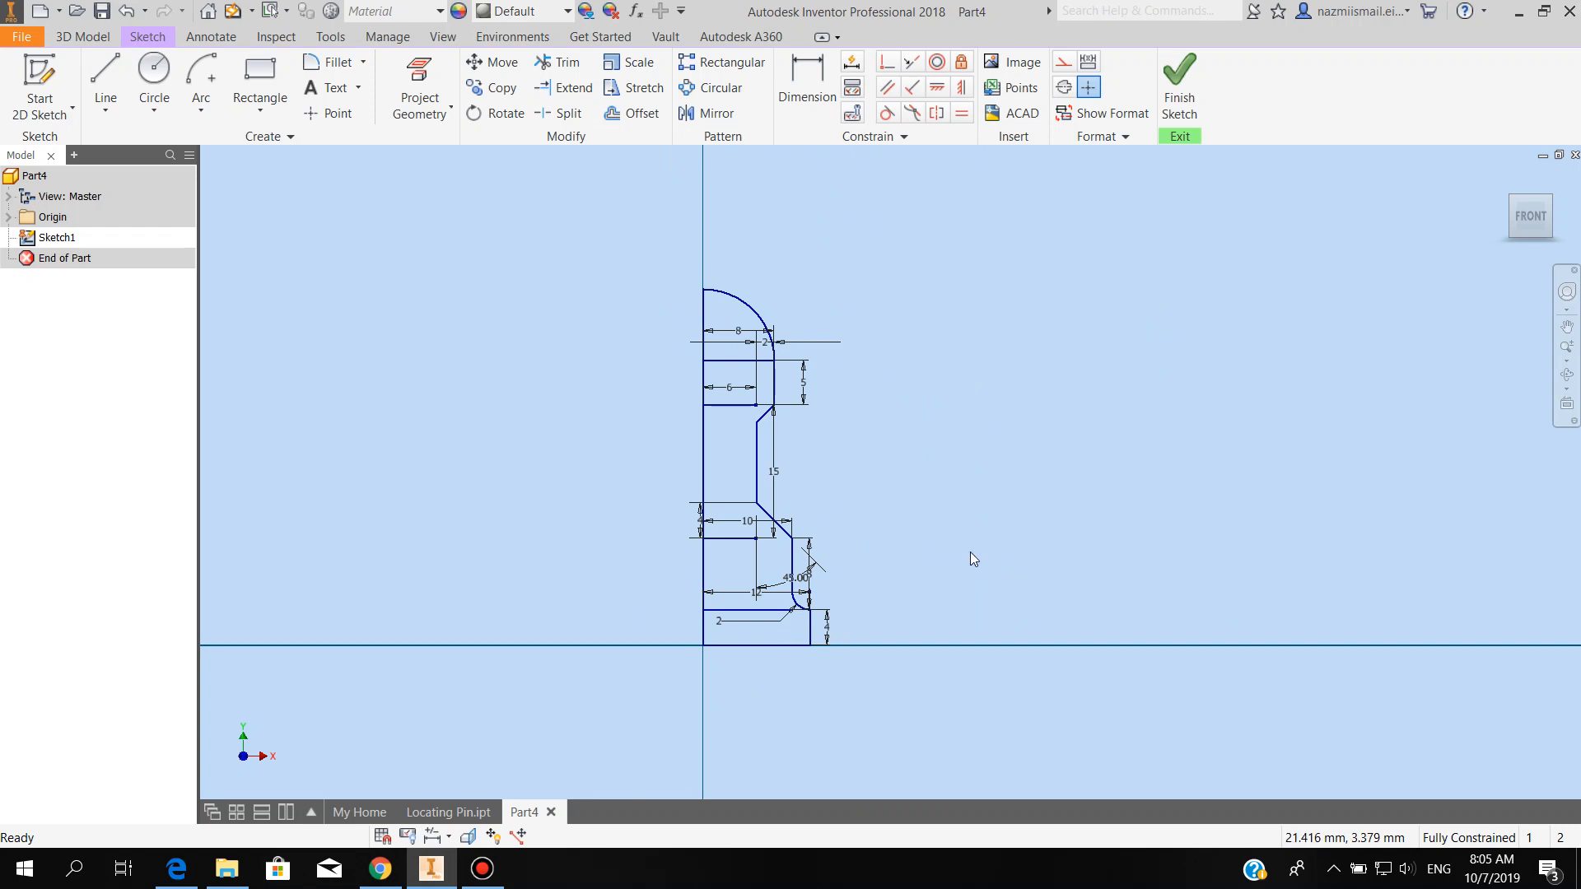
{"action": "left_click", "coordinate": [1173, 85]}
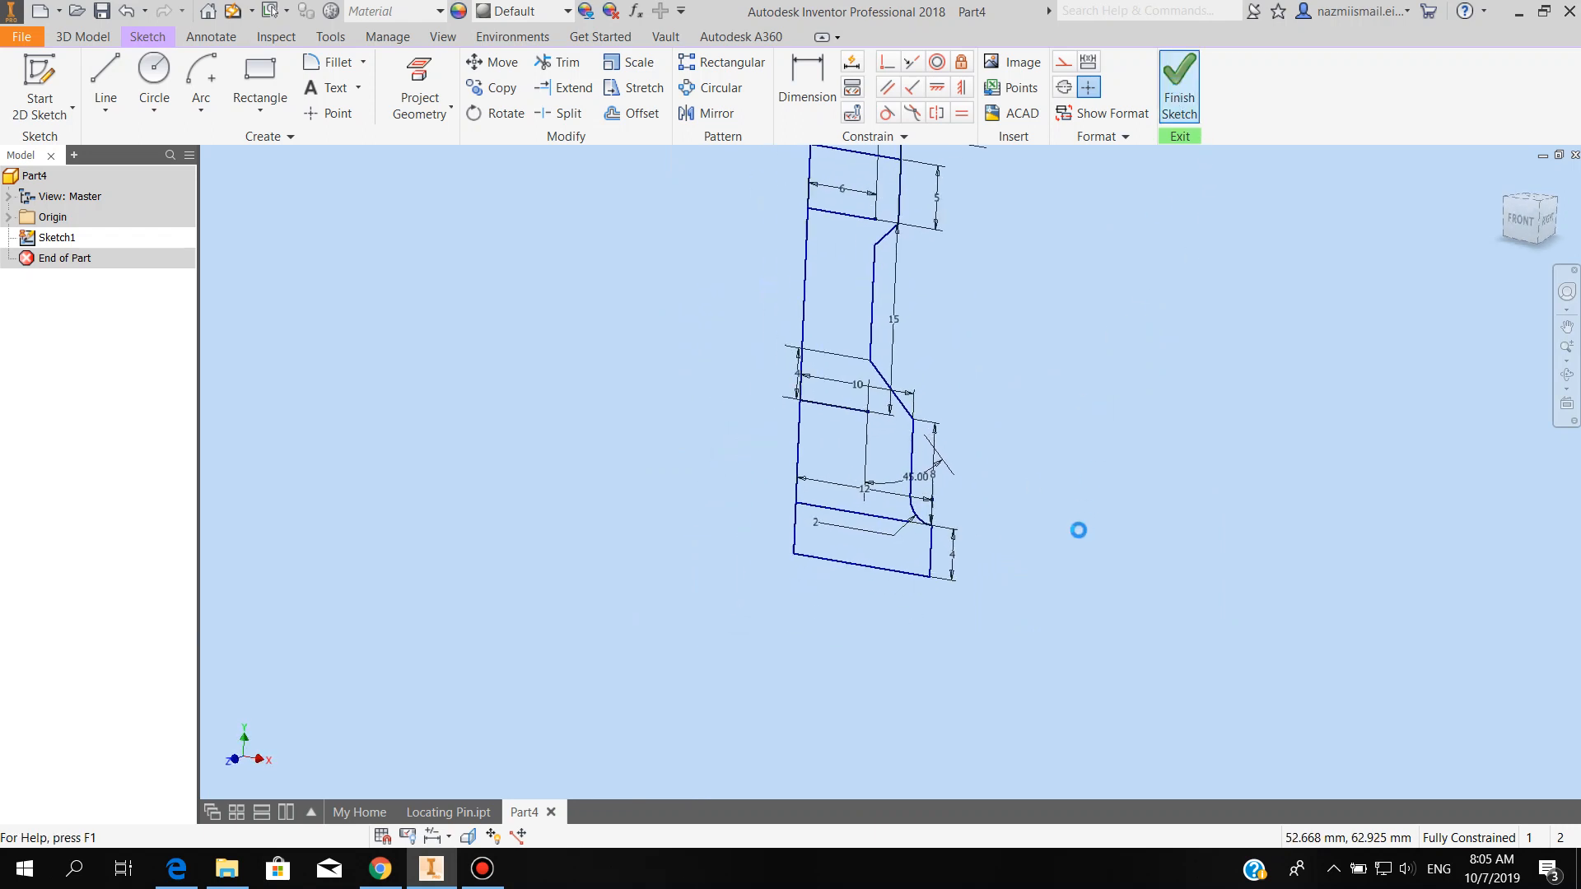
{"action": "scroll", "coordinate": [1099, 403], "scroll_direction": "up", "scroll_amount": 3}
{"action": "middle_click_drag", "start_coordinate": [1105, 352], "coordinate": [888, 516]}
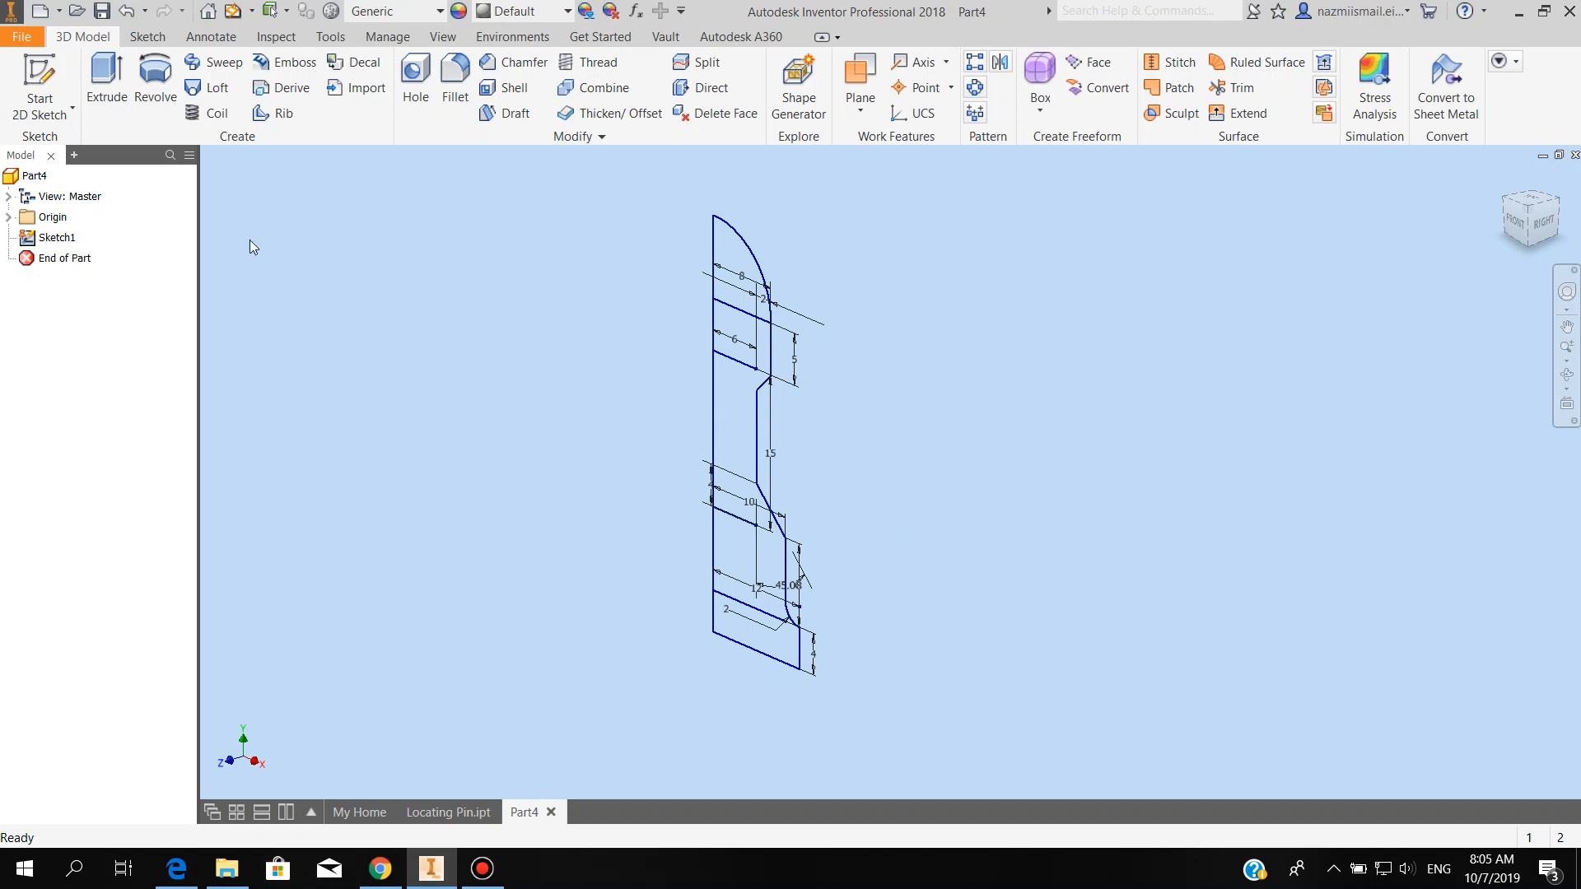
{"action": "left_click", "coordinate": [154, 89]}
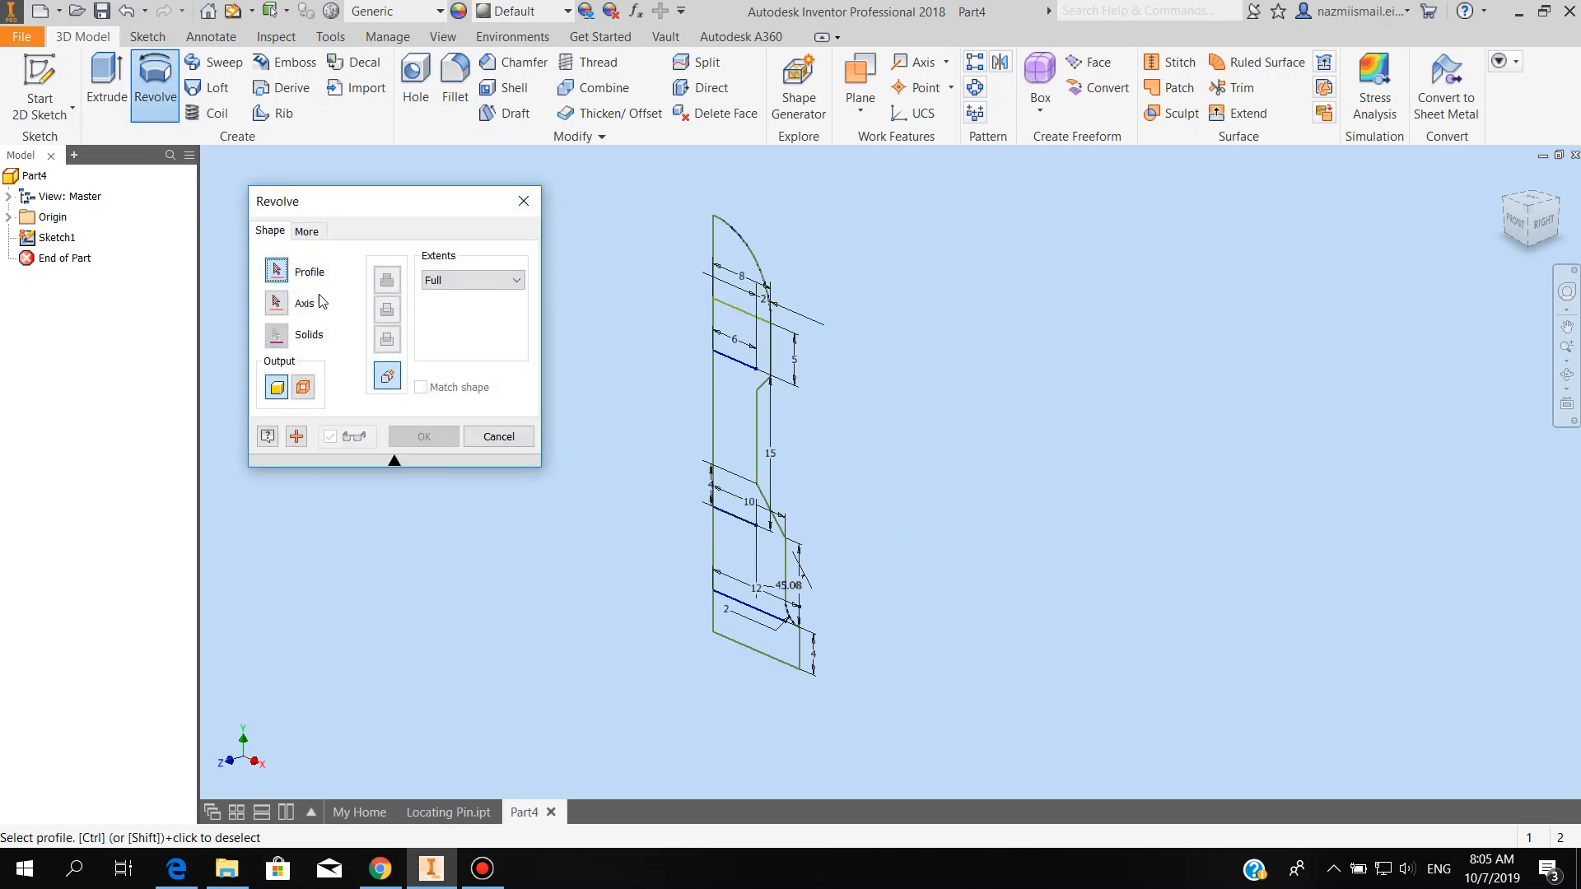
{"action": "left_click", "coordinate": [740, 430]}
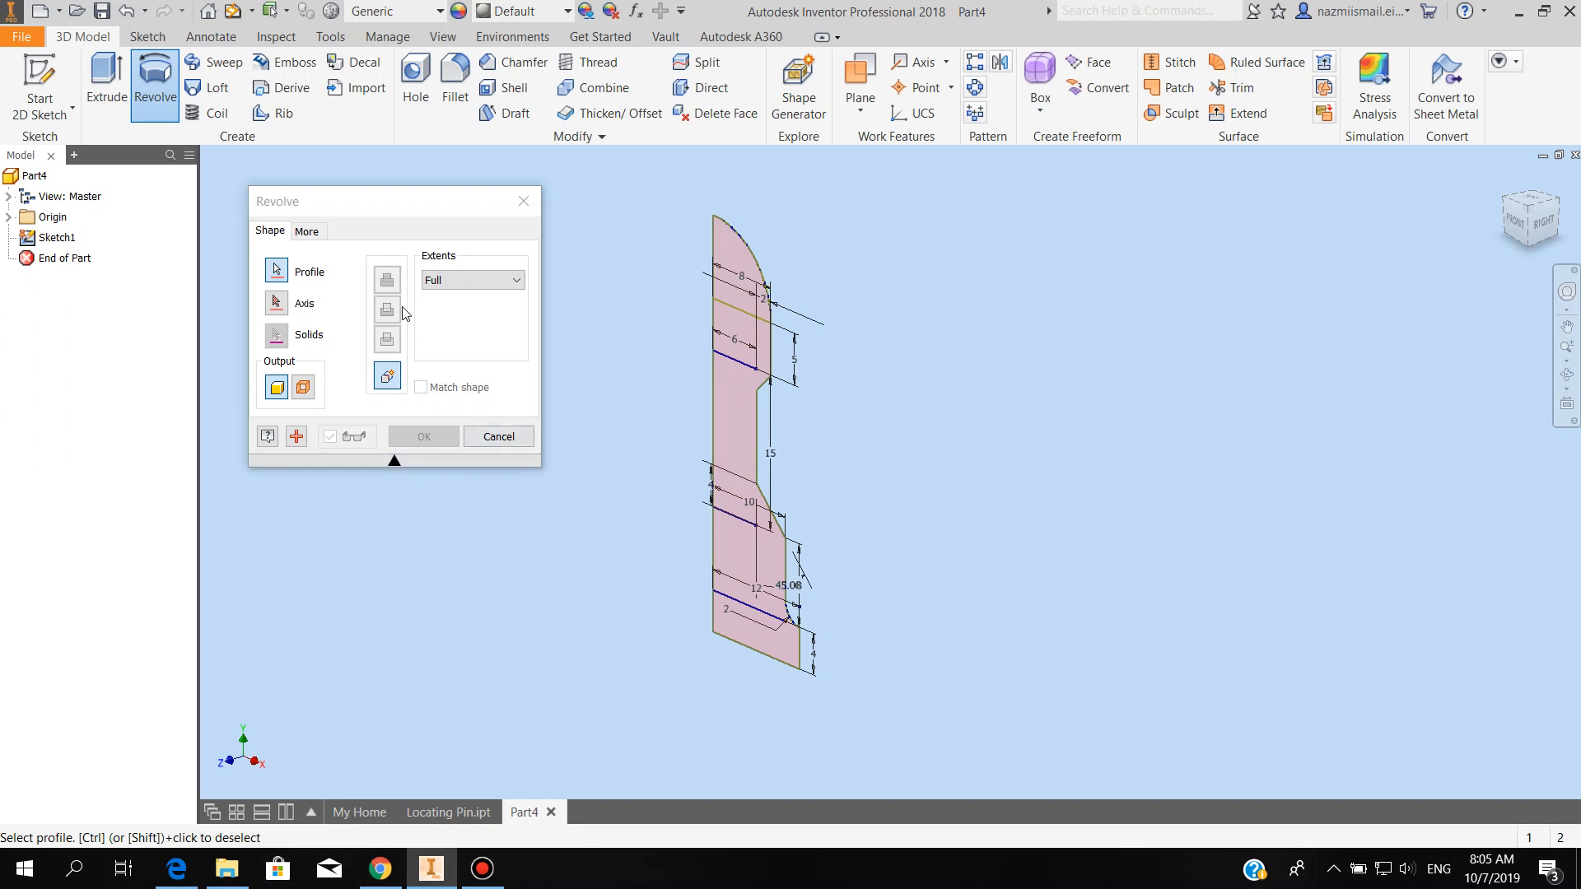
{"action": "left_click", "coordinate": [277, 305]}
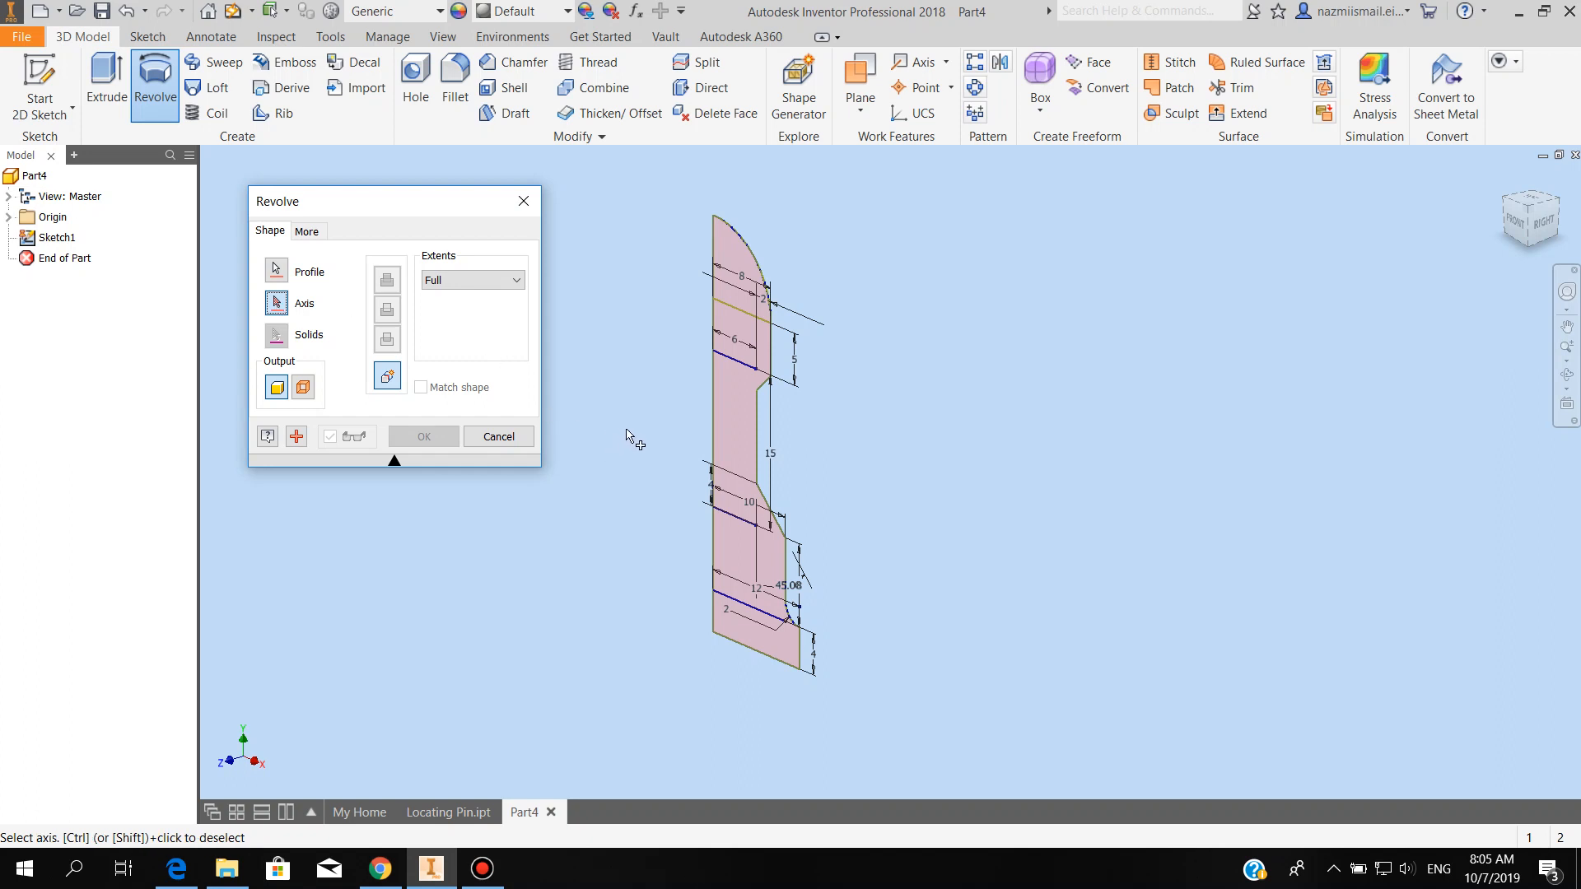
{"action": "left_click", "coordinate": [713, 426]}
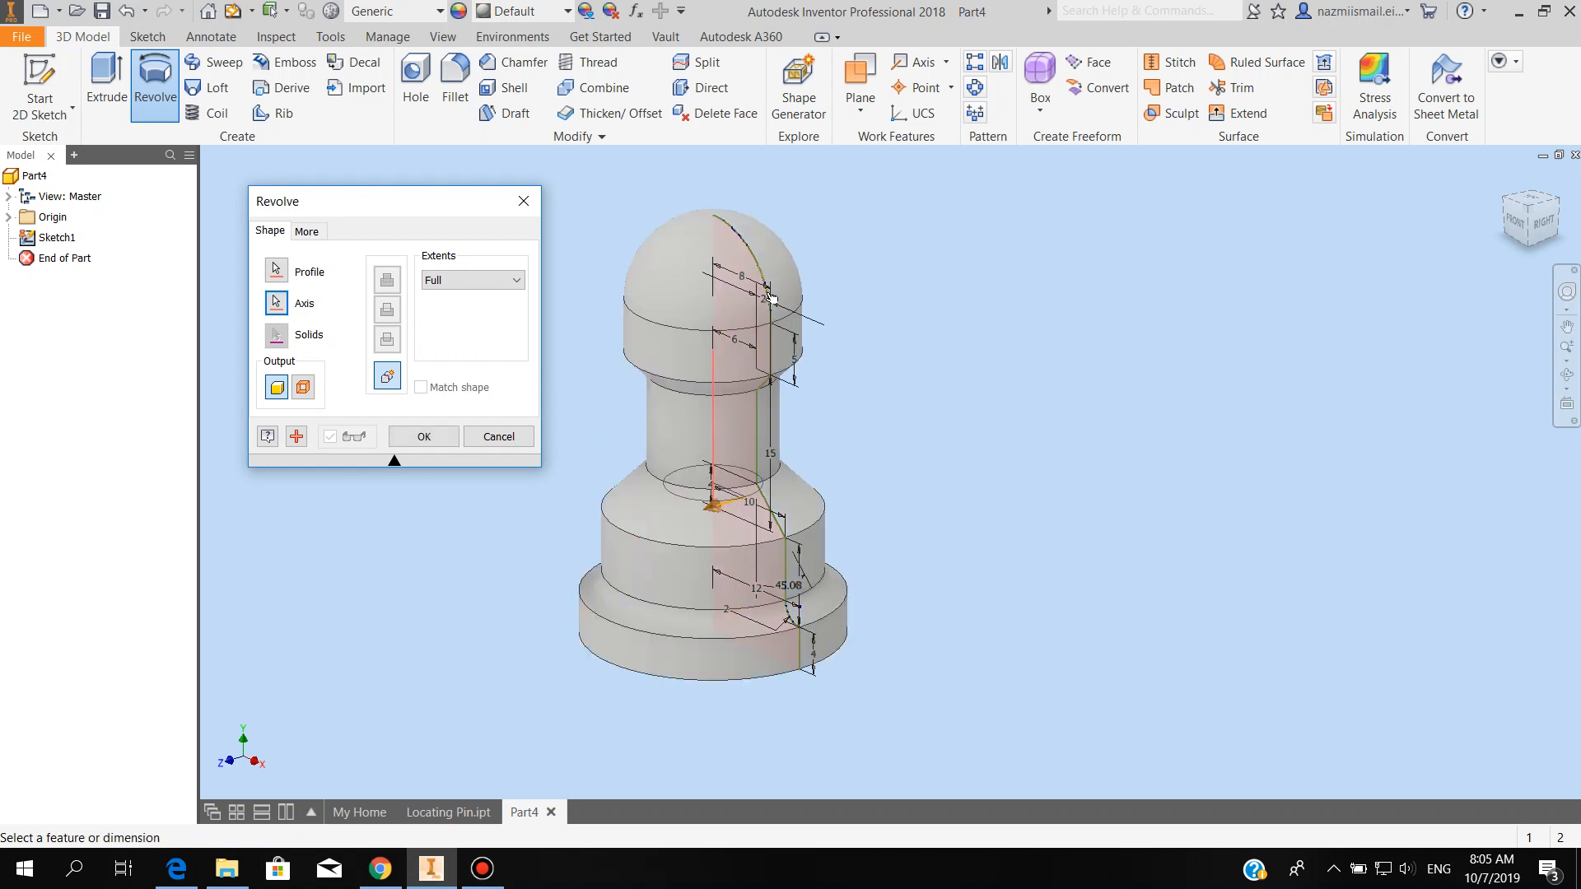
{"action": "middle_click_drag", "start_coordinate": [962, 532], "coordinate": [1054, 505]}
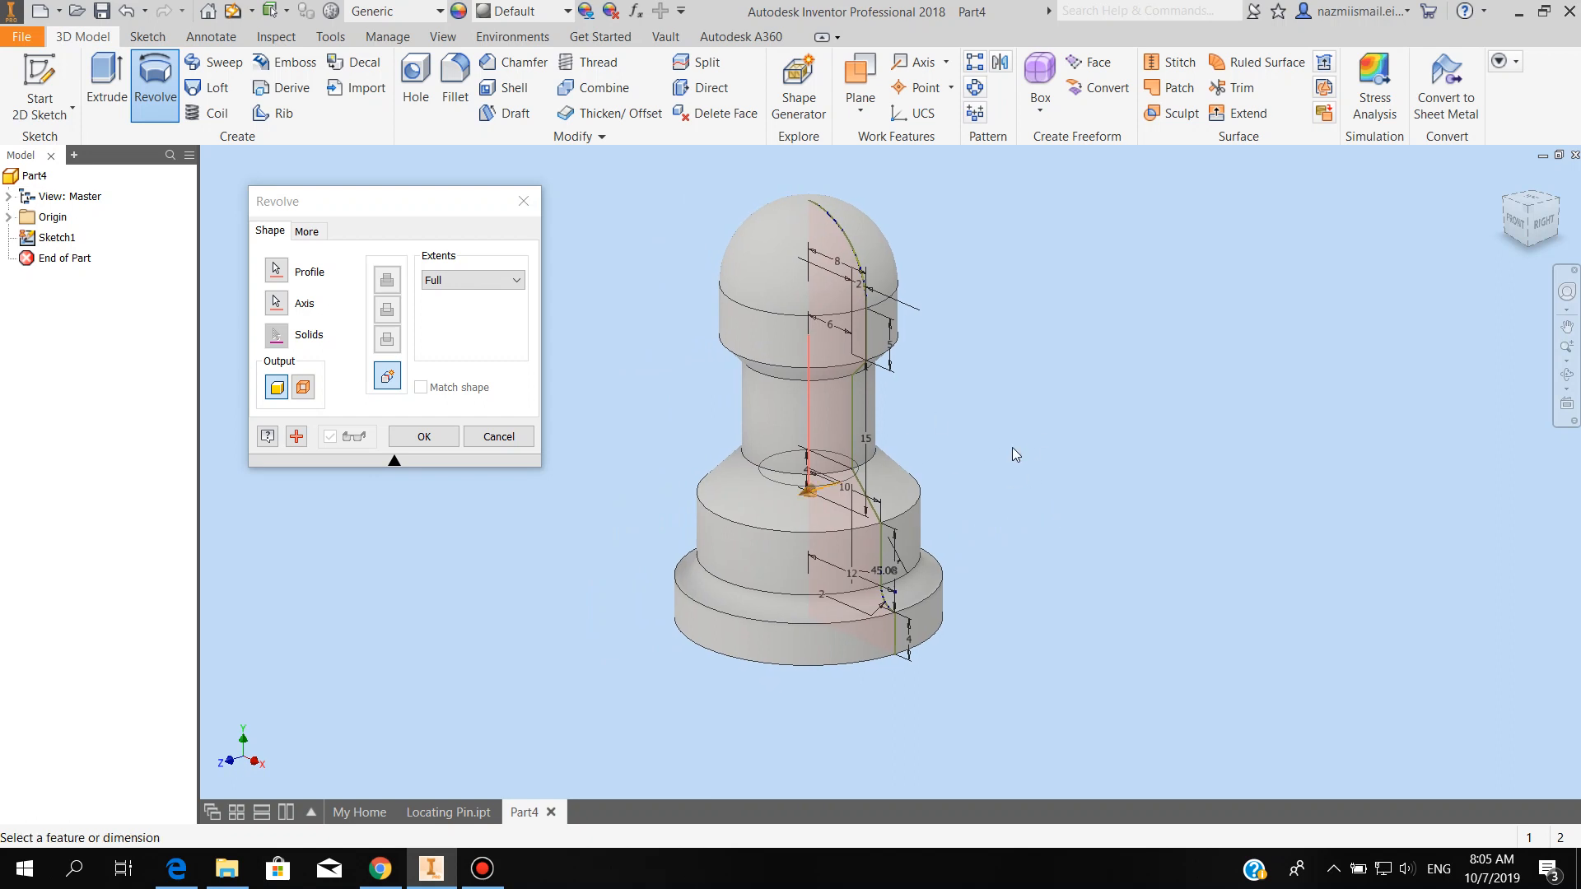
{"action": "left_click", "coordinate": [426, 439]}
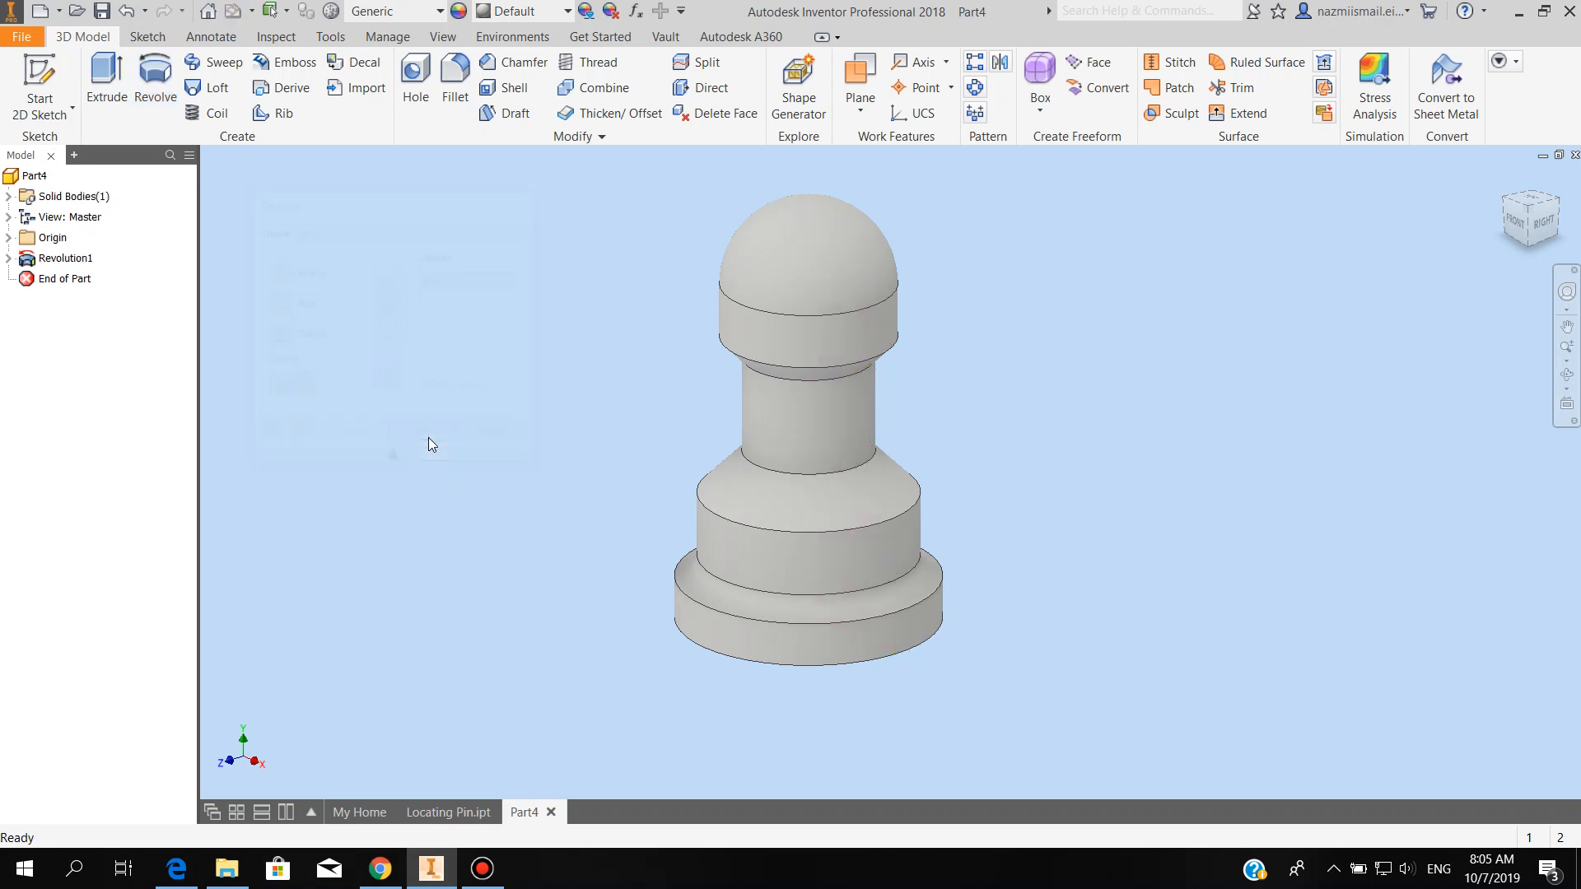
- Start a new sketch on the flat underside of the pin's base
{"action": "middle_click_drag", "start_coordinate": [1049, 546], "coordinate": [1002, 572]}
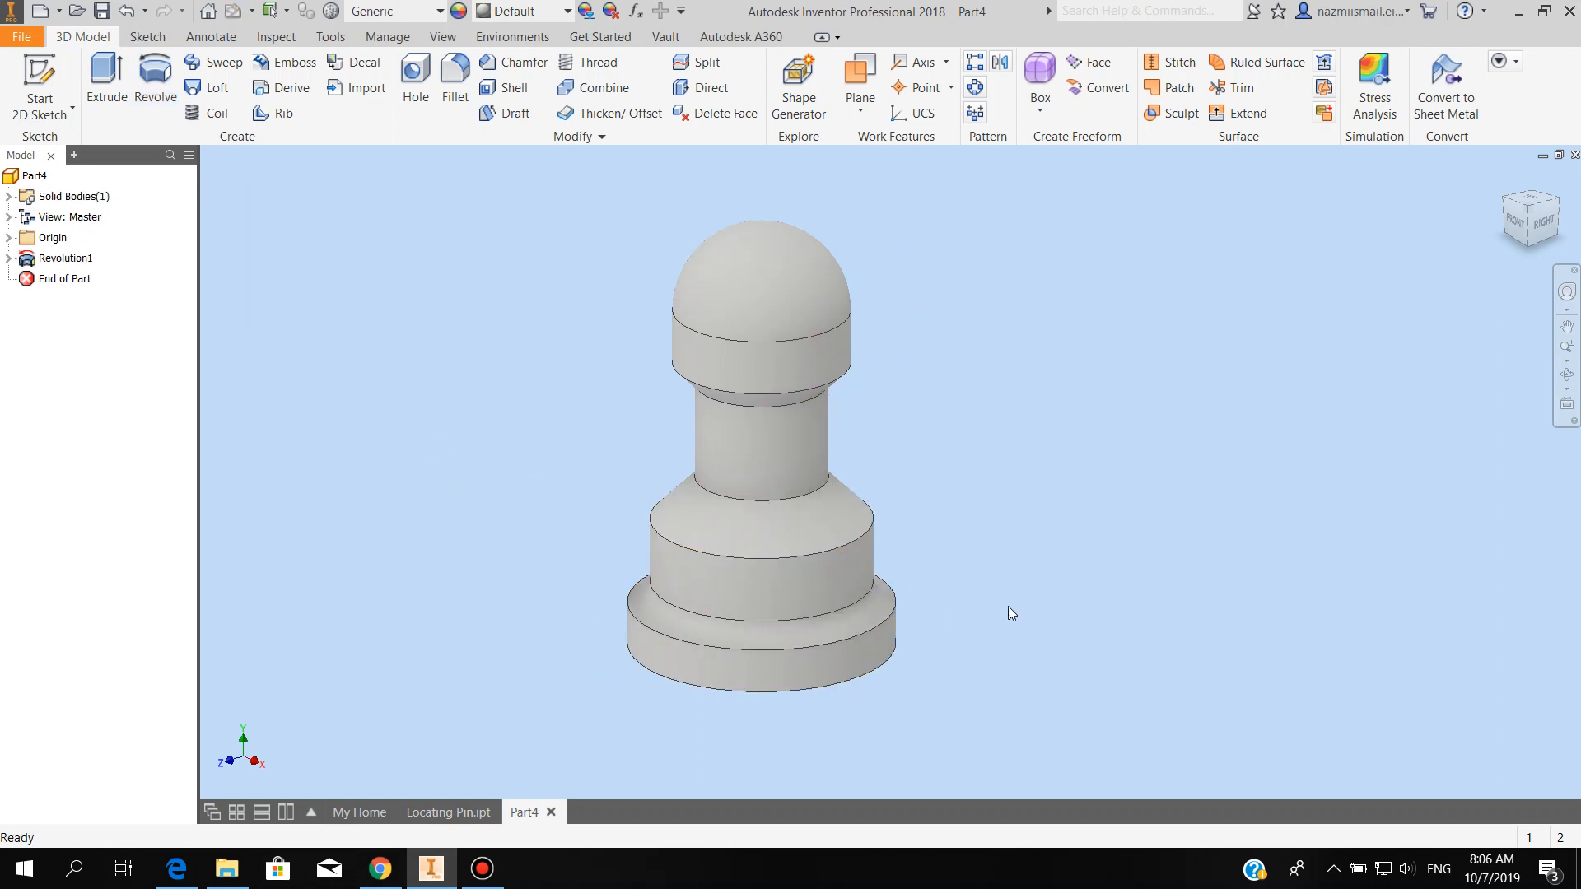
{"action": "middle_click_drag", "start_coordinate": [992, 663], "coordinate": [1025, 672]}
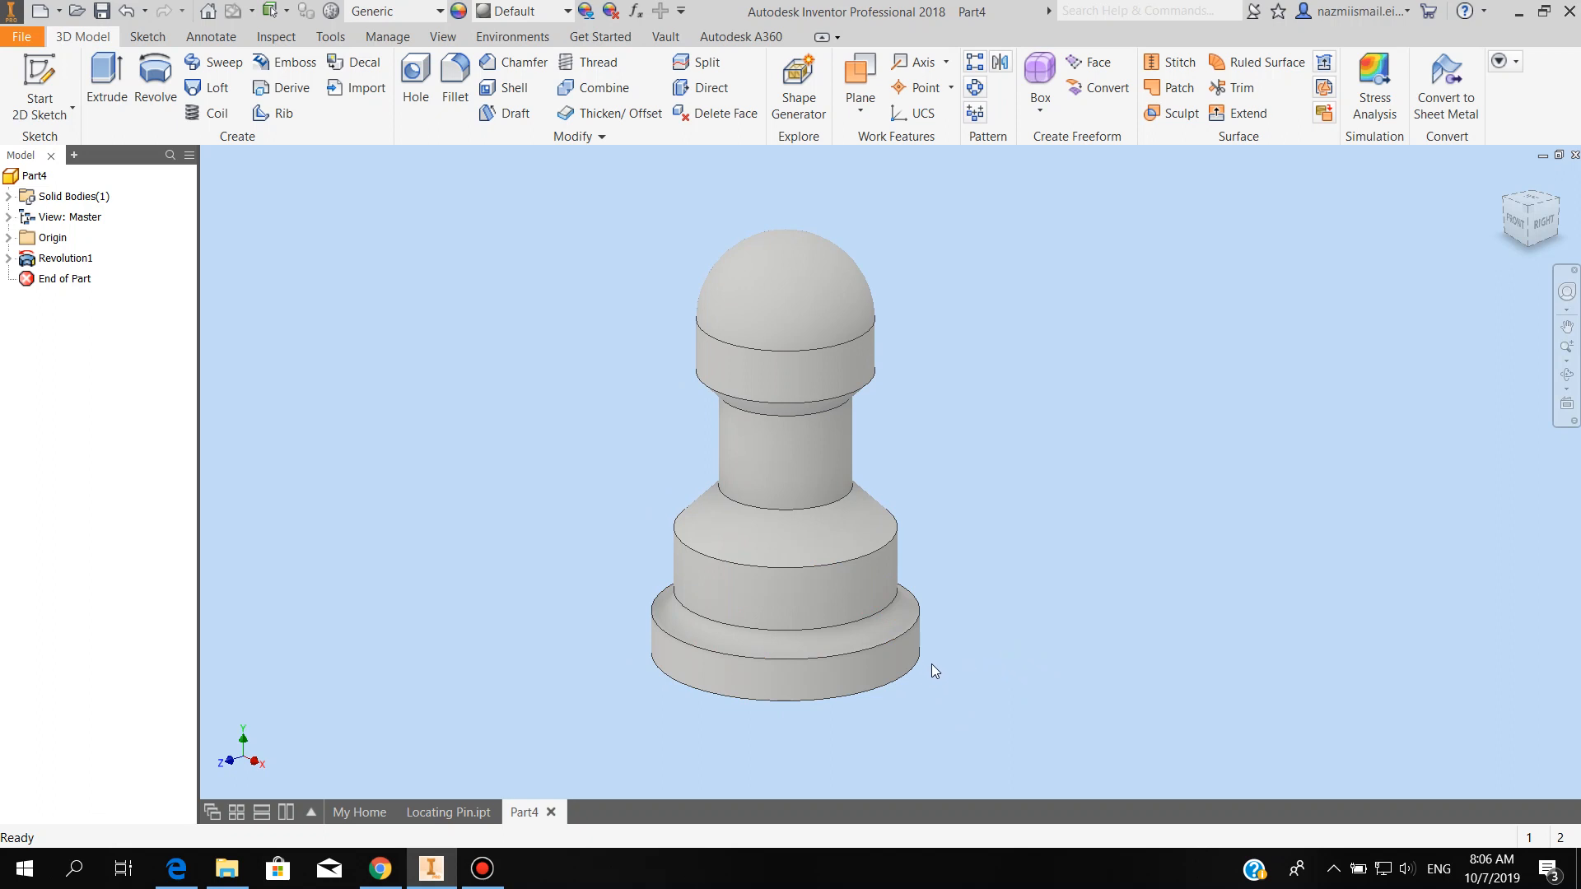
{"action": "middle_click_drag", "start_coordinate": [930, 691], "coordinate": [960, 636], "text": "shift"}
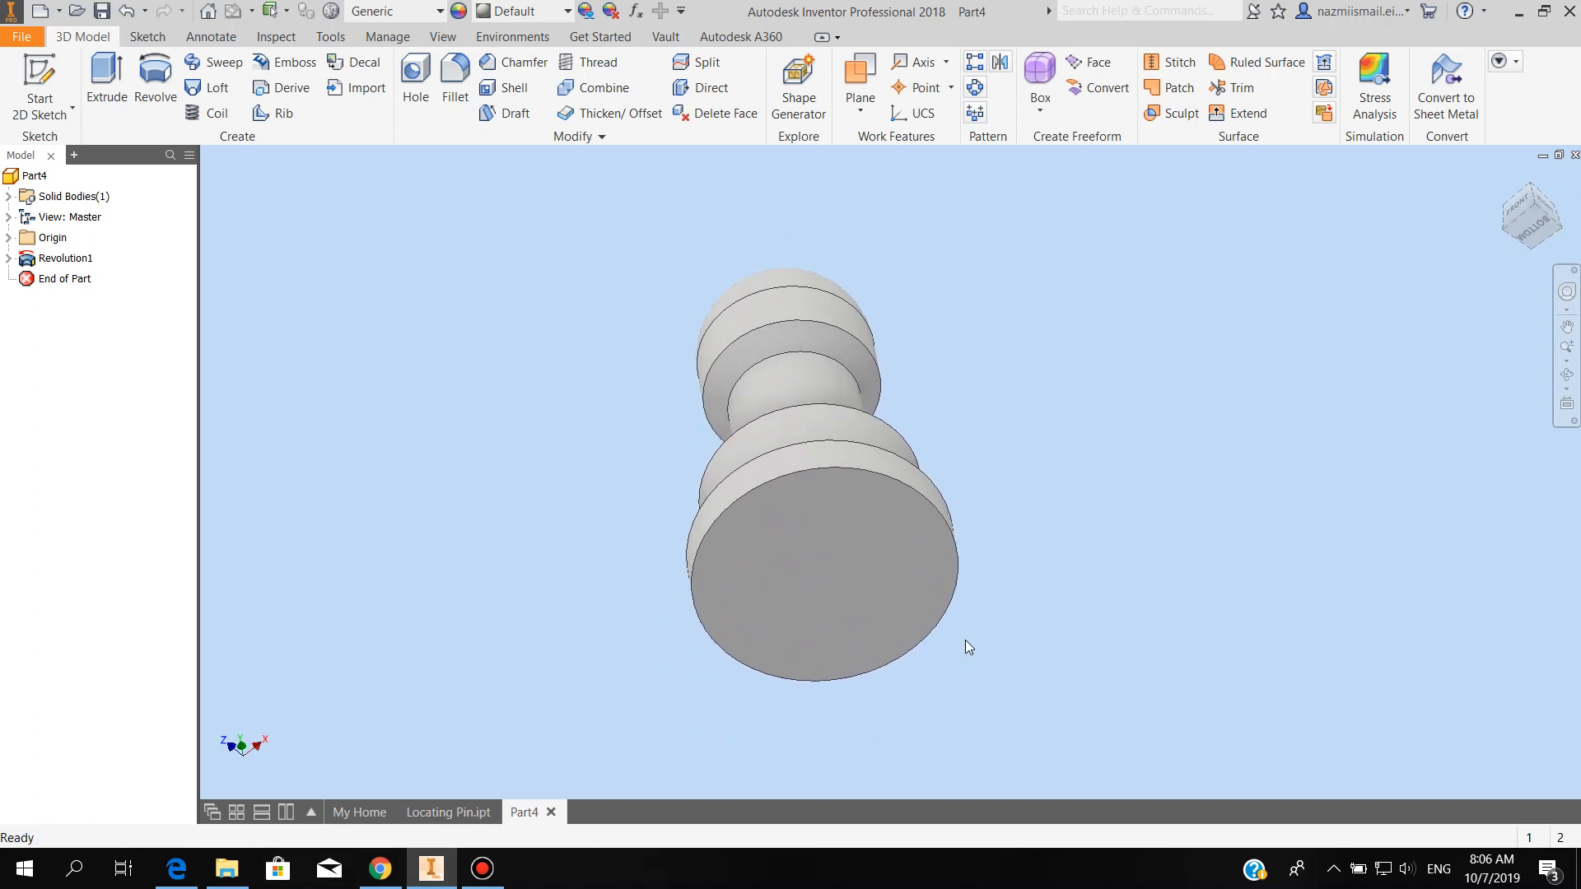
{"action": "left_click", "coordinate": [813, 548]}
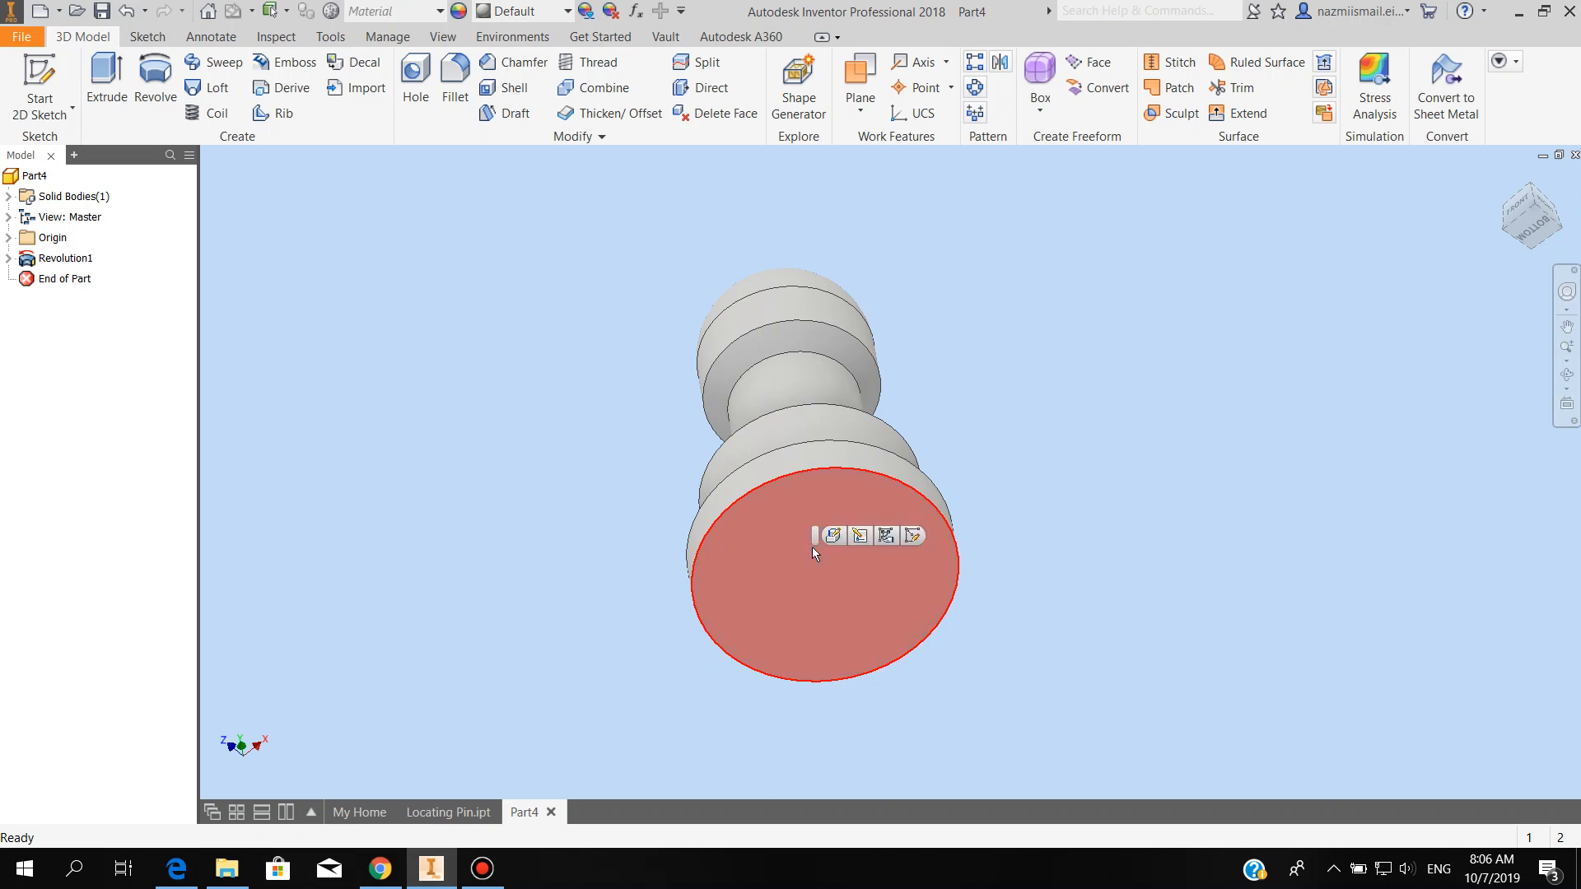
{"action": "left_click", "coordinate": [914, 536]}
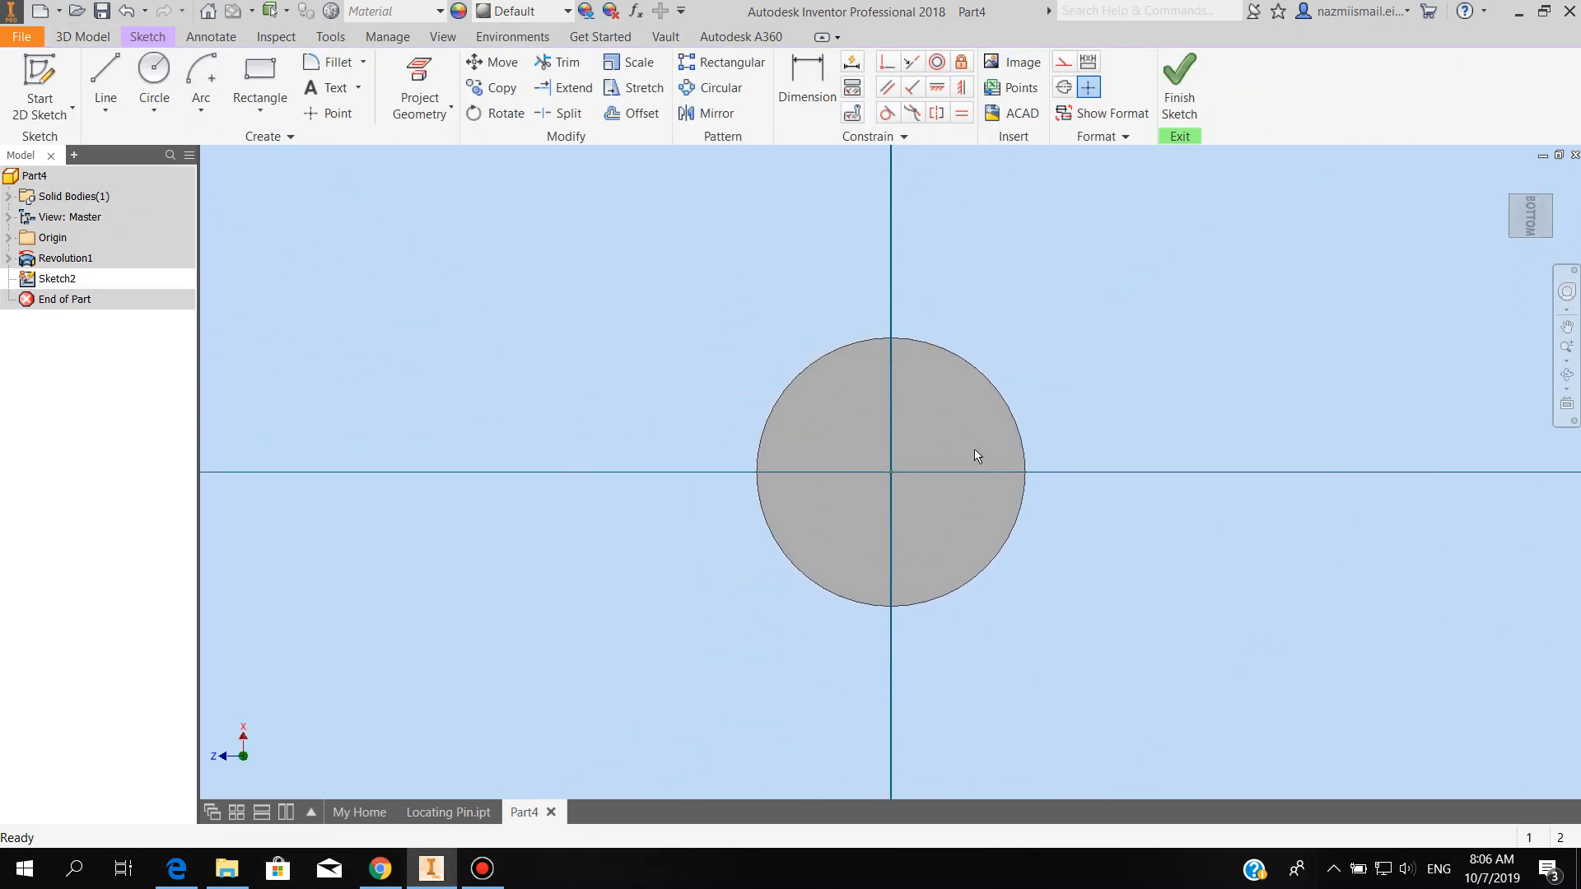
- Draw a circle with a 5 mm radius centred on the origin of the base's underside
{"action": "scroll", "coordinate": [976, 456], "scroll_direction": "down", "scroll_amount": 6}
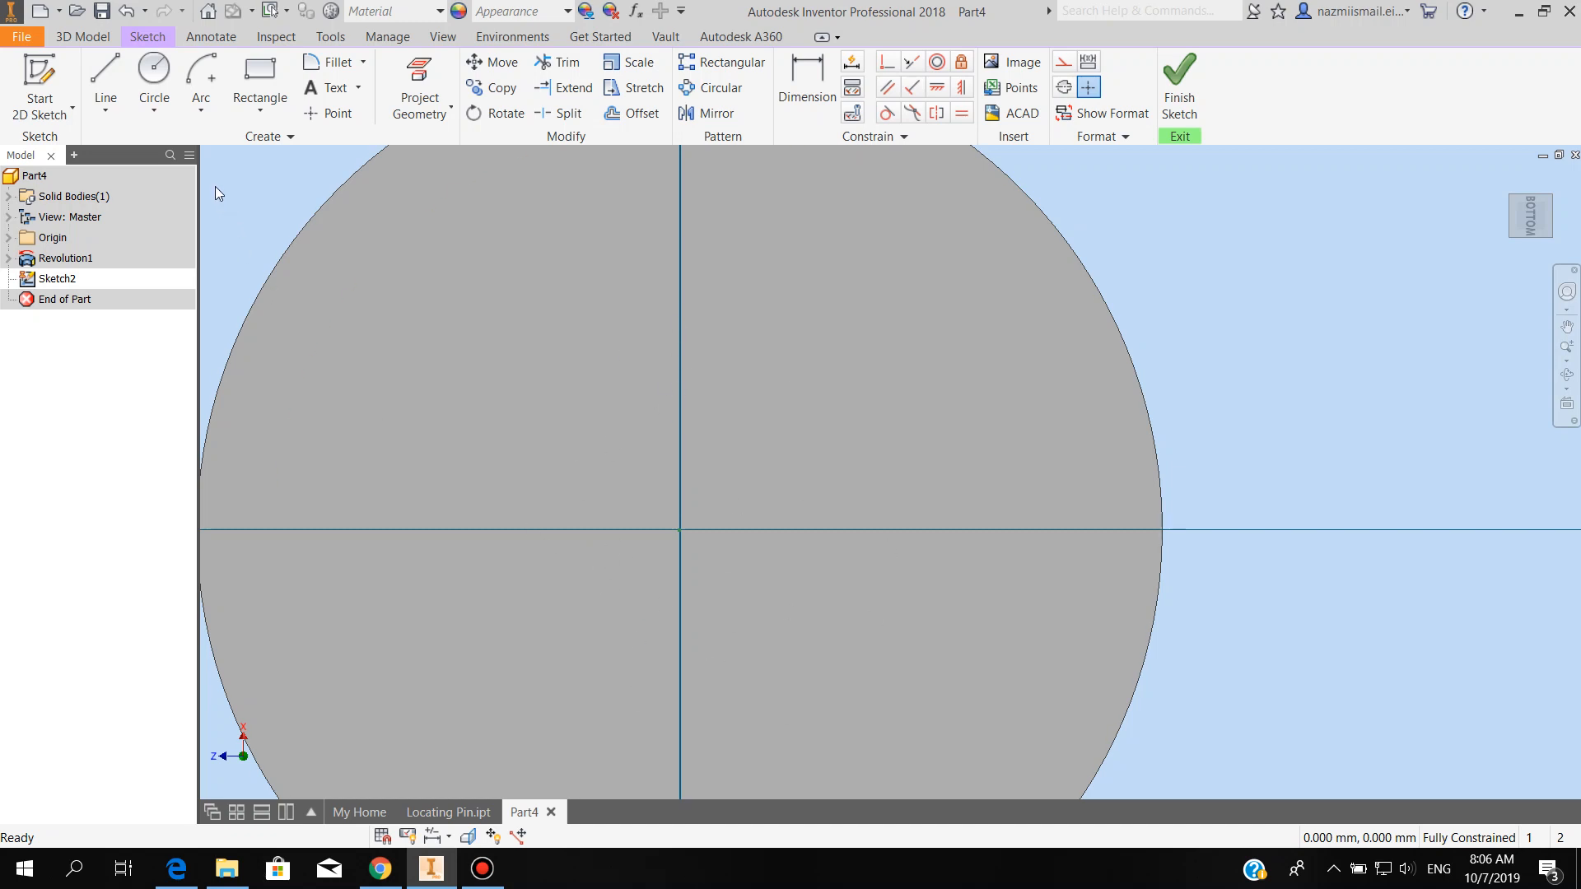
{"action": "left_click", "coordinate": [152, 108]}
{"action": "left_click", "coordinate": [190, 146]}
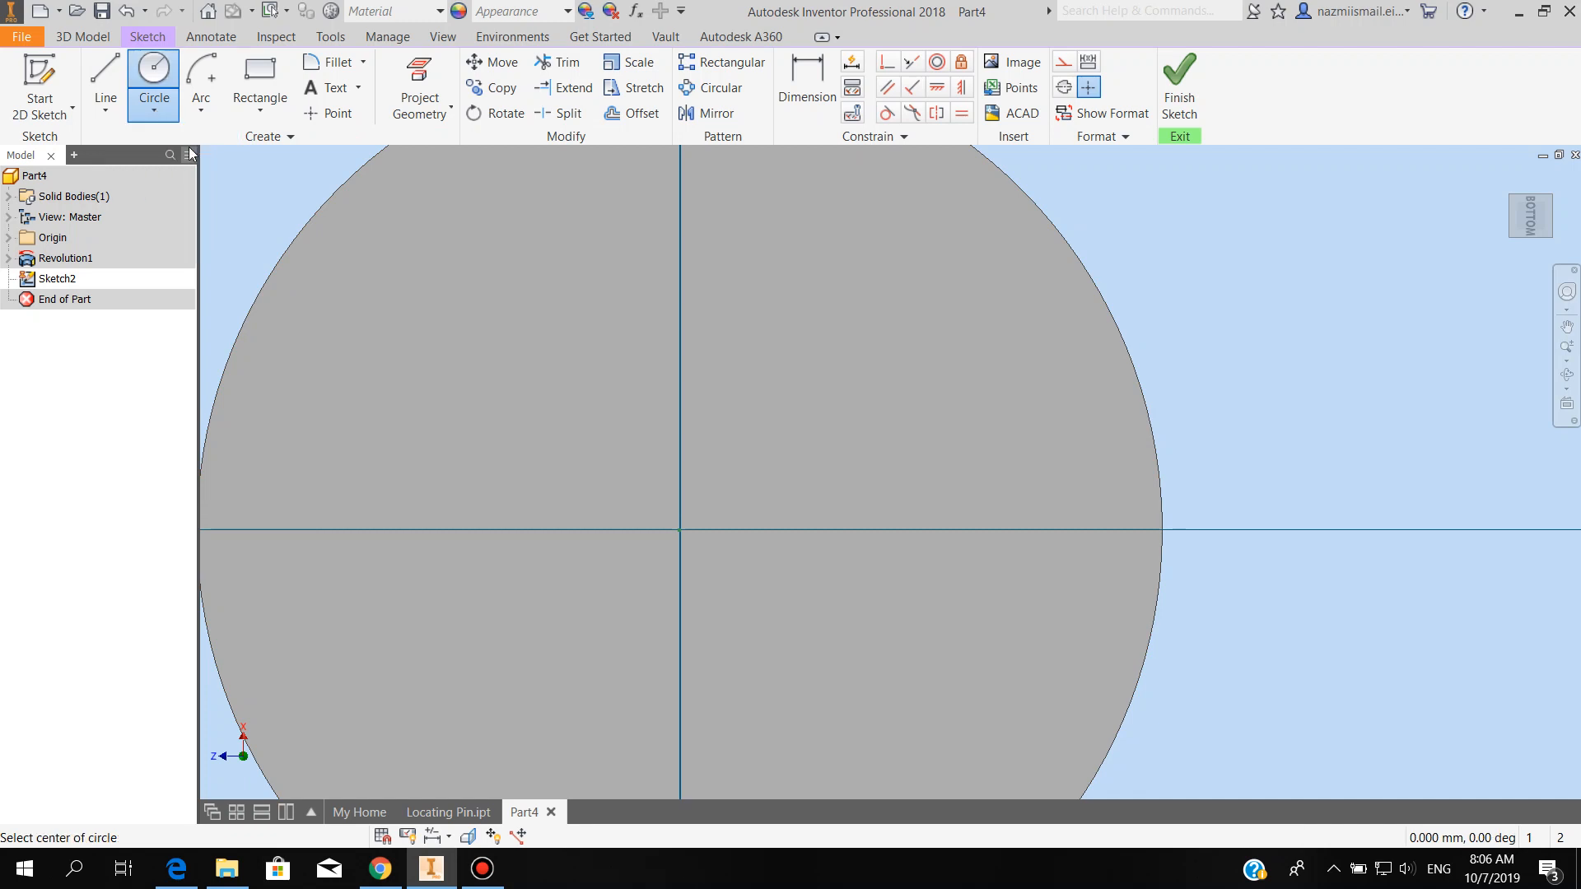
{"action": "left_click", "coordinate": [679, 531]}
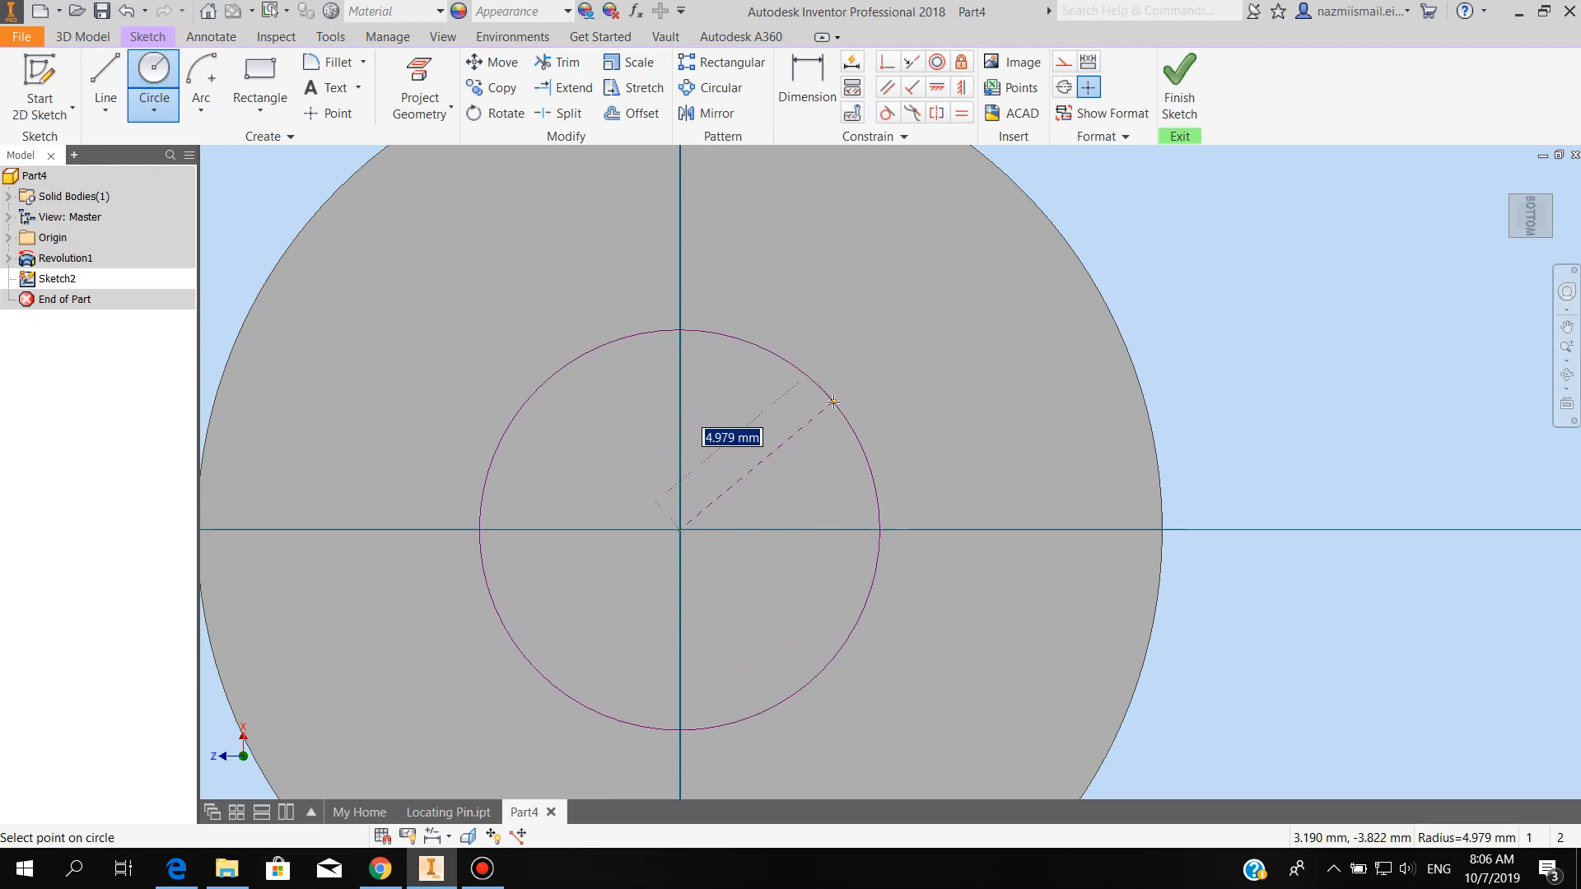
{"action": "type", "text": "8"}
{"action": "type", "text": "5"}
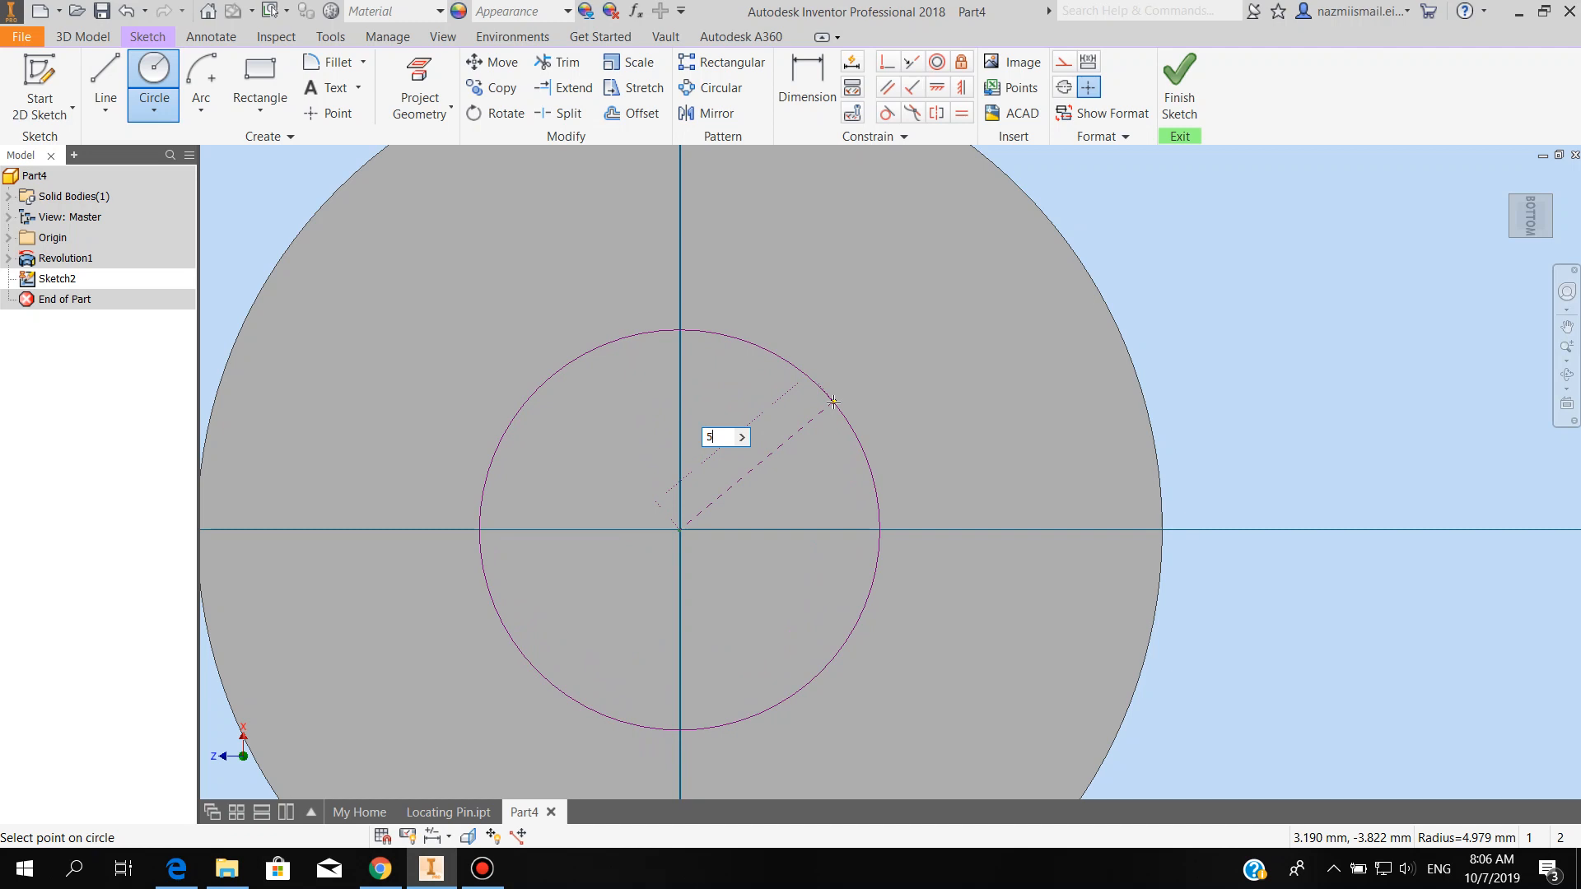
{"action": "key", "text": "Return"}
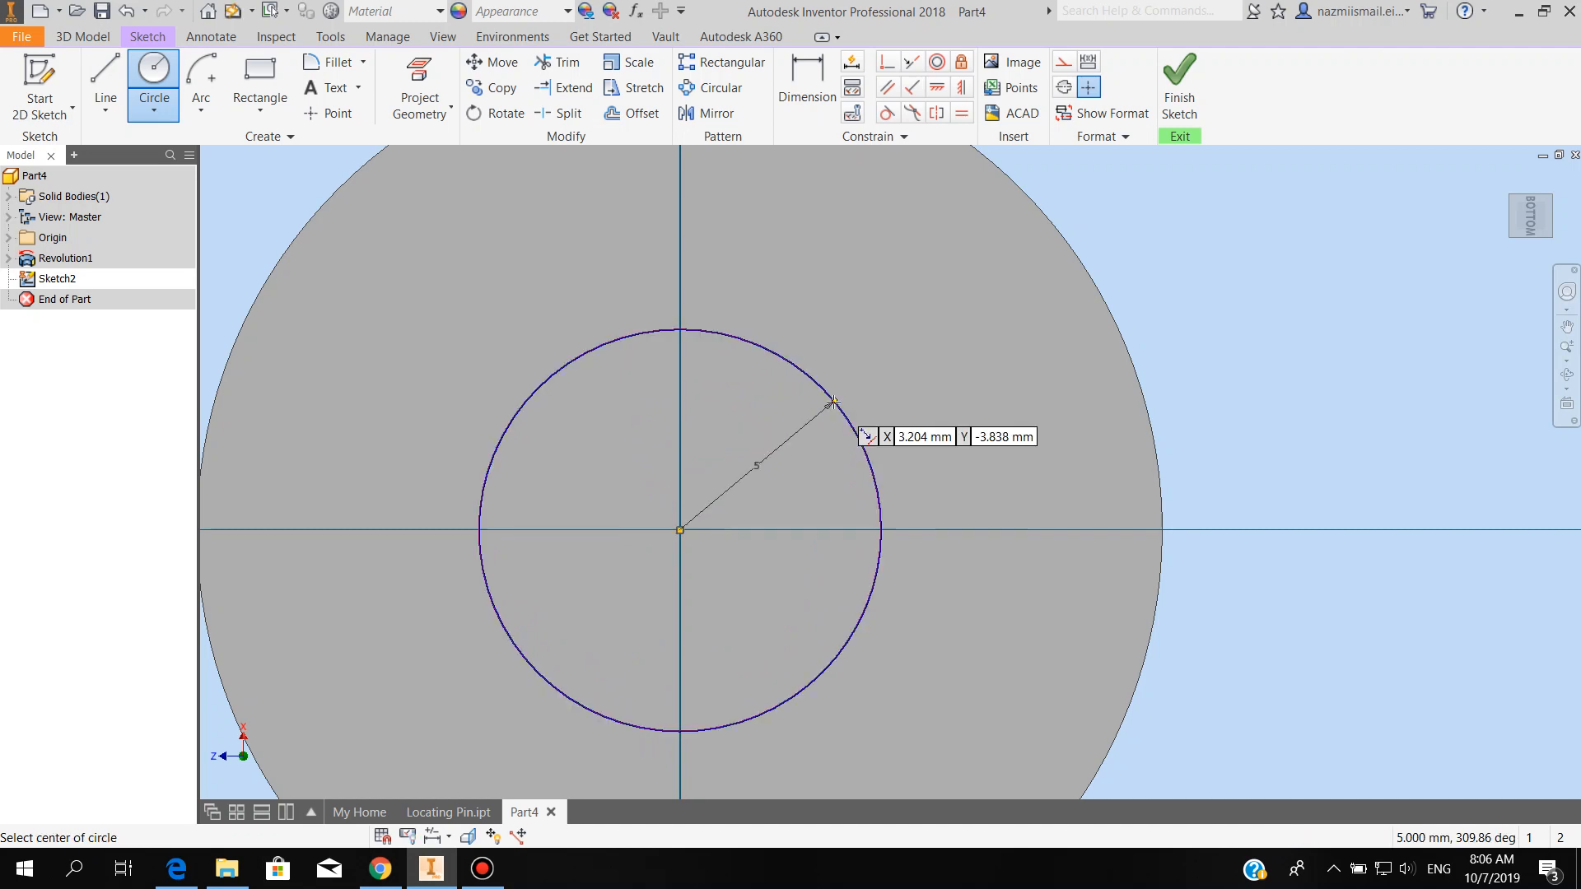
- Draw a vertical line across the circle's full diameter, passing through its centre
{"action": "left_click", "coordinate": [108, 110]}
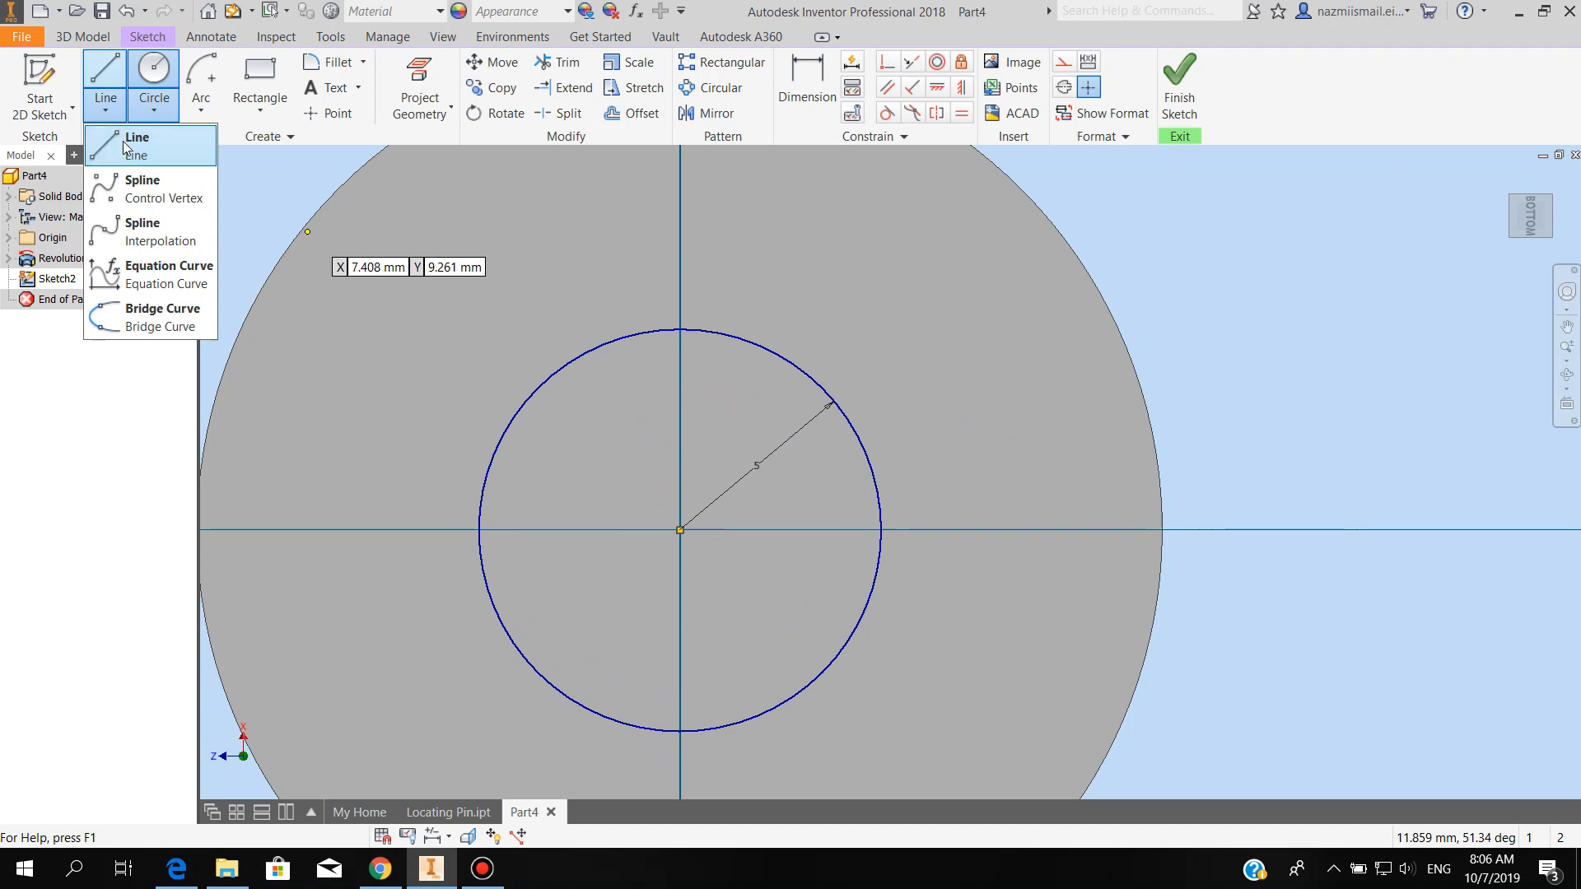
{"action": "left_click", "coordinate": [121, 141]}
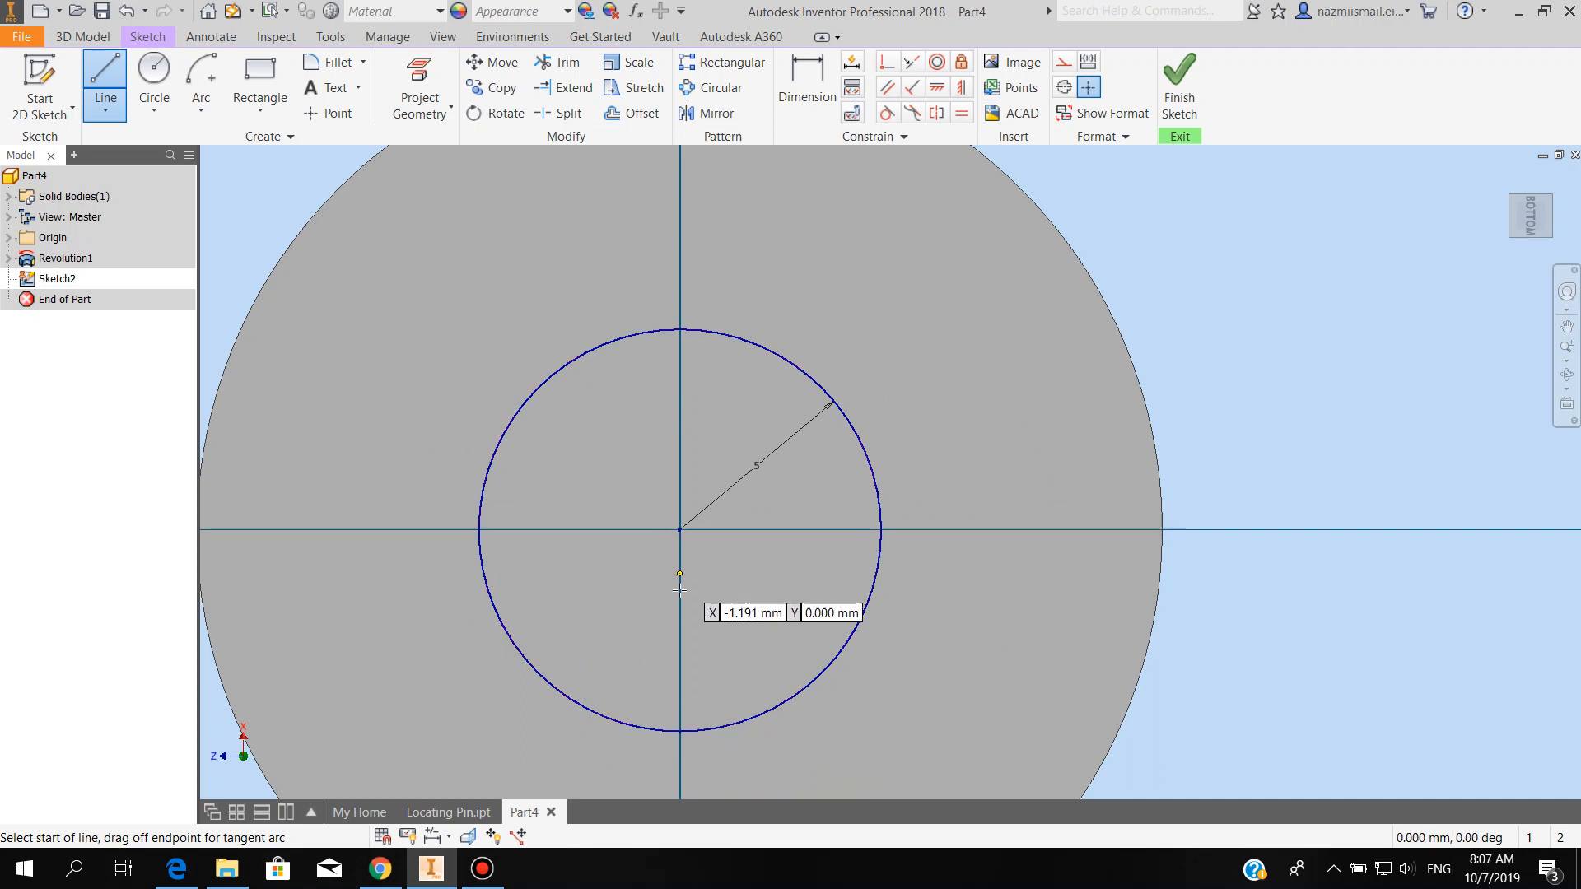
{"action": "left_click", "coordinate": [680, 730]}
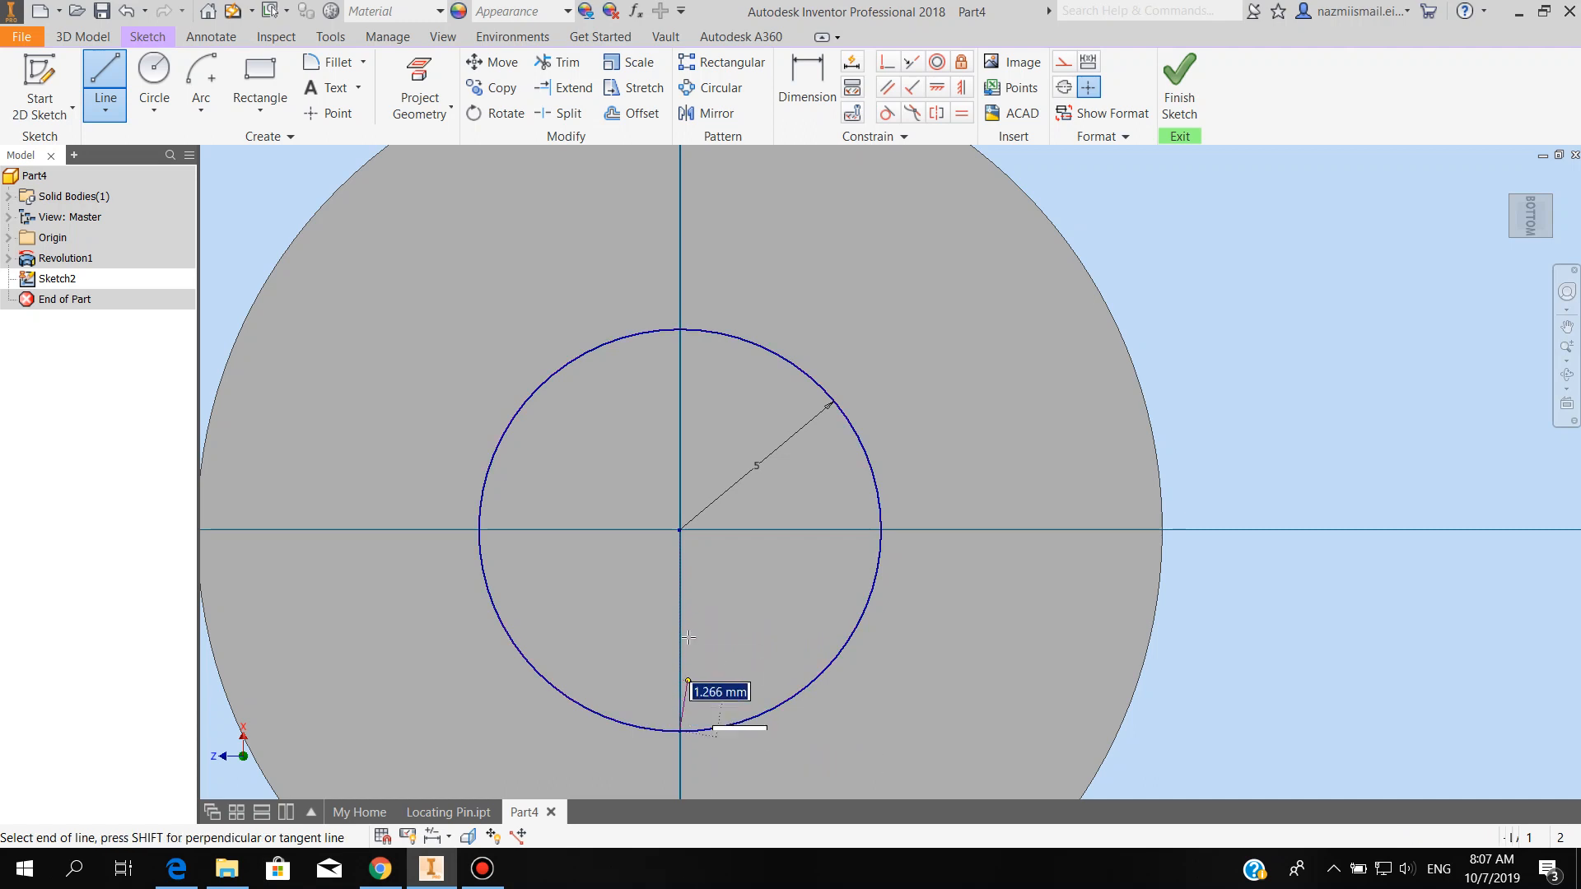
{"action": "left_click", "coordinate": [680, 330]}
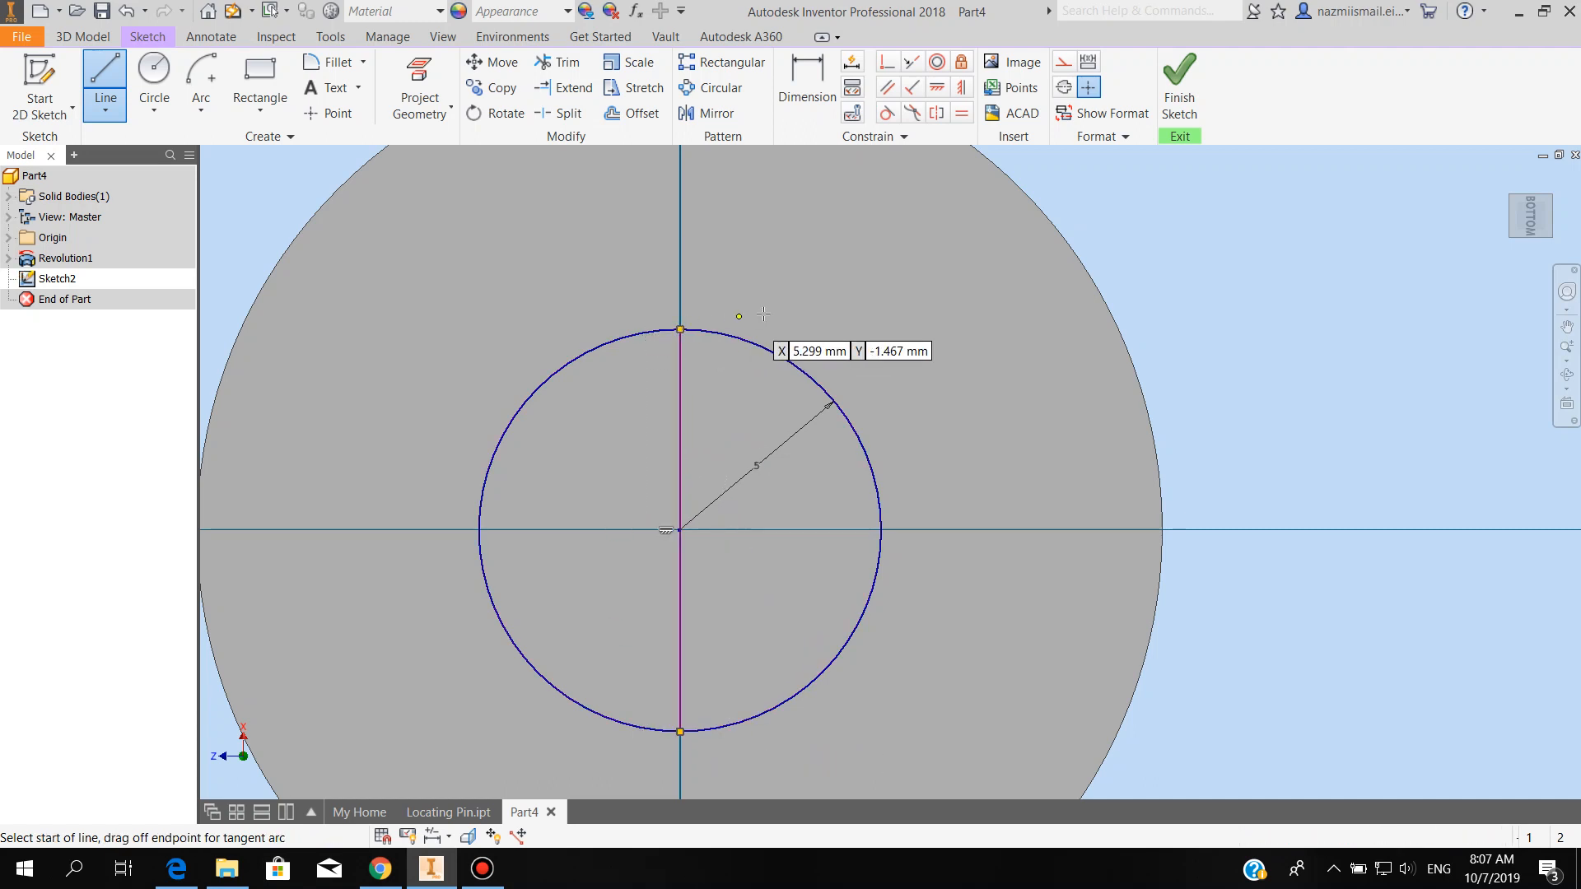
{"action": "right_click", "coordinate": [772, 312]}
{"action": "left_click", "coordinate": [836, 311]}
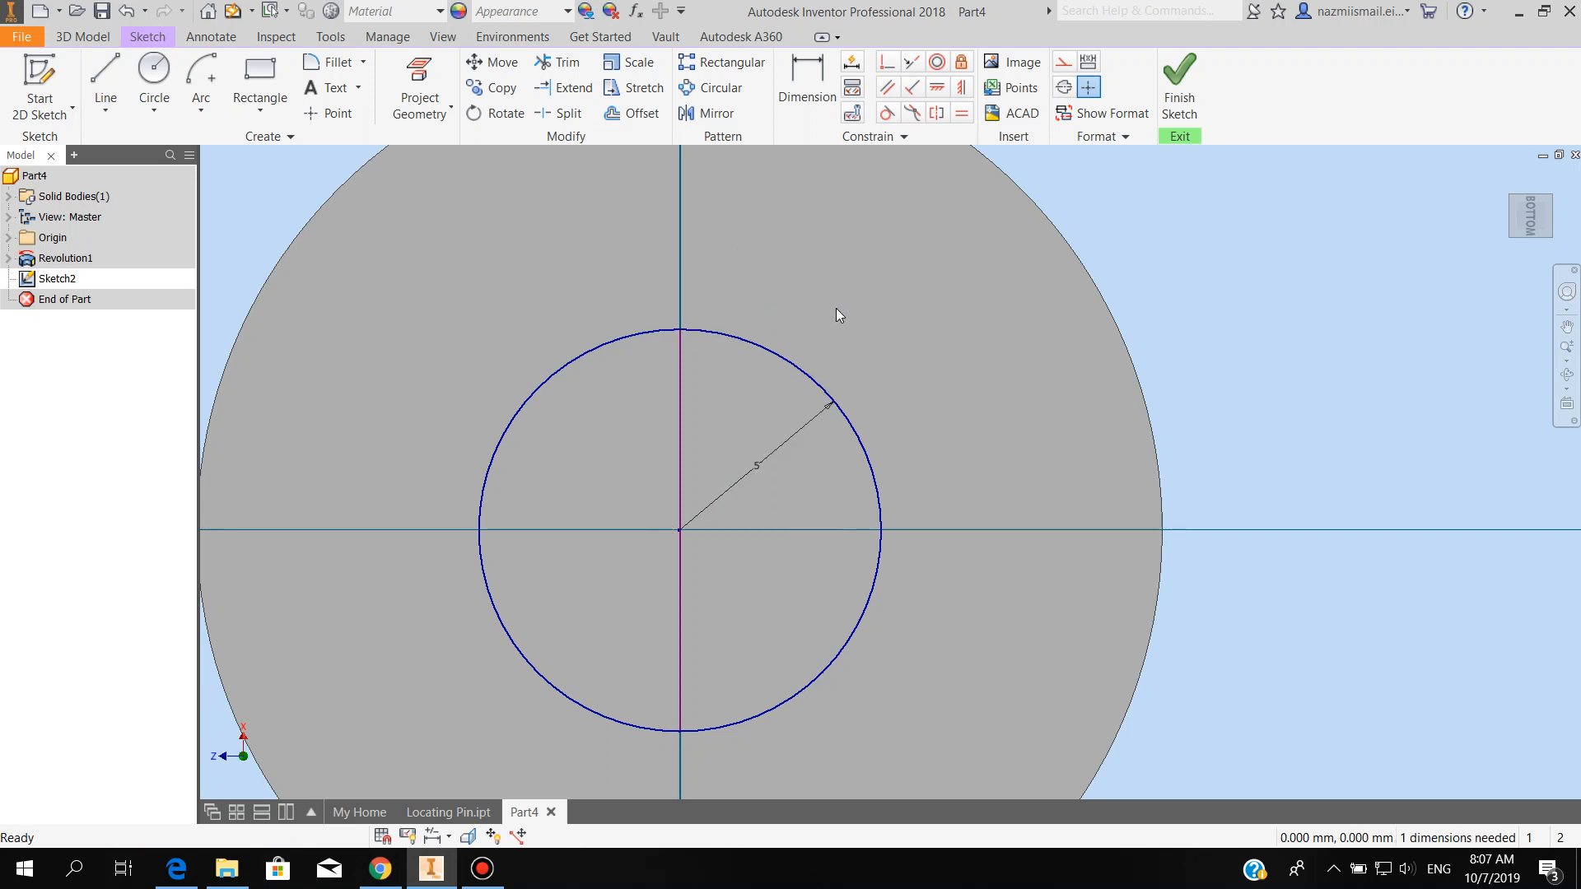
- Trim away the left half of the circle, leaving a closed semicircle on the diameter line
{"action": "left_click", "coordinate": [560, 61]}
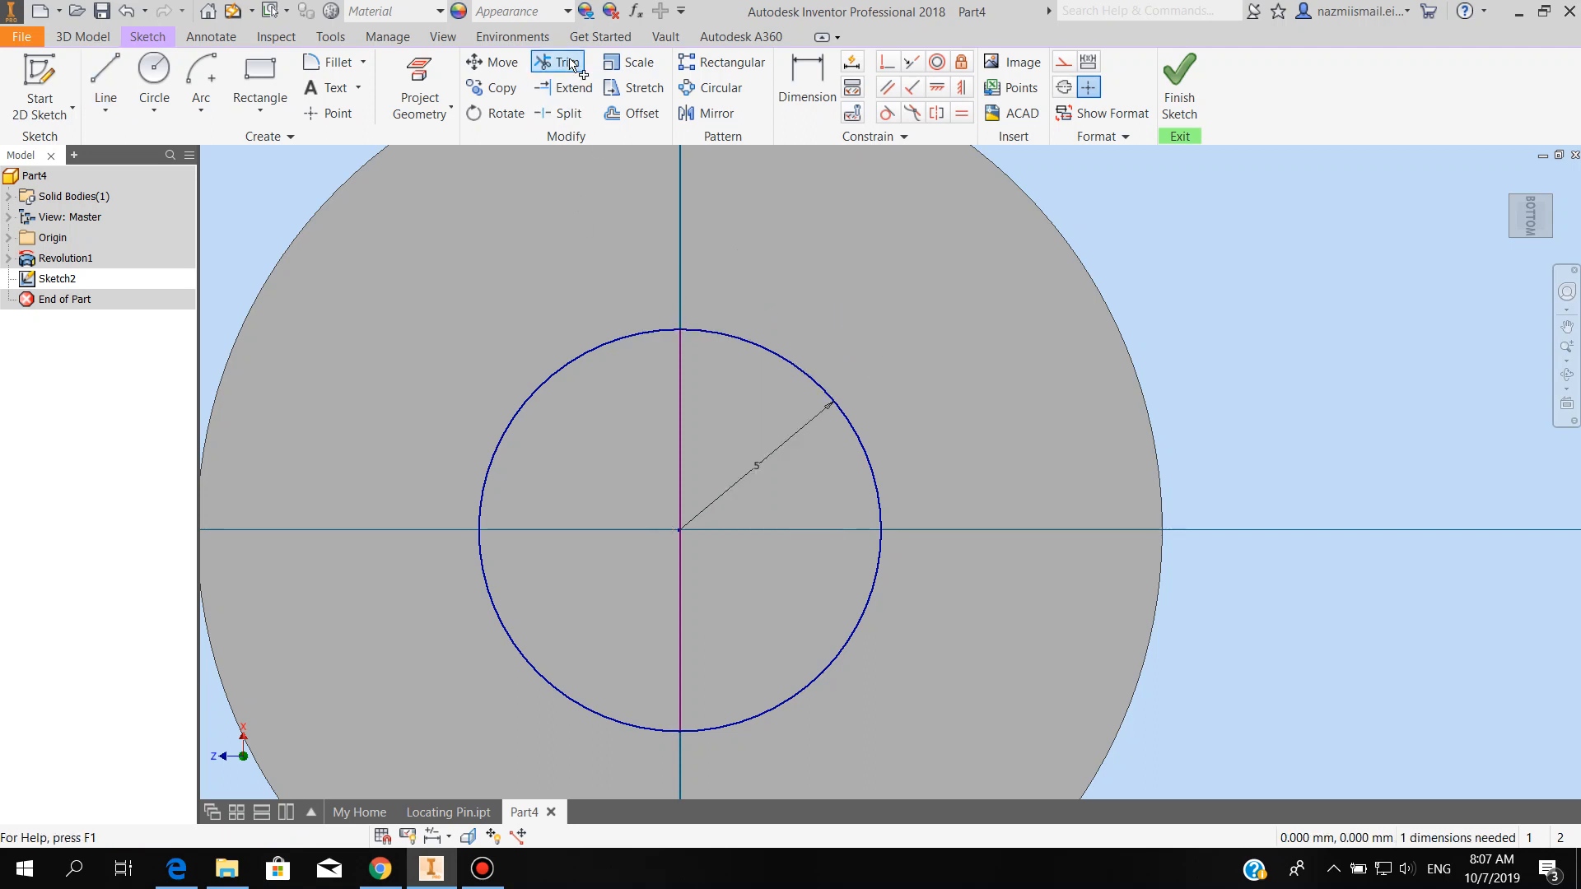
{"action": "left_click", "coordinate": [586, 356]}
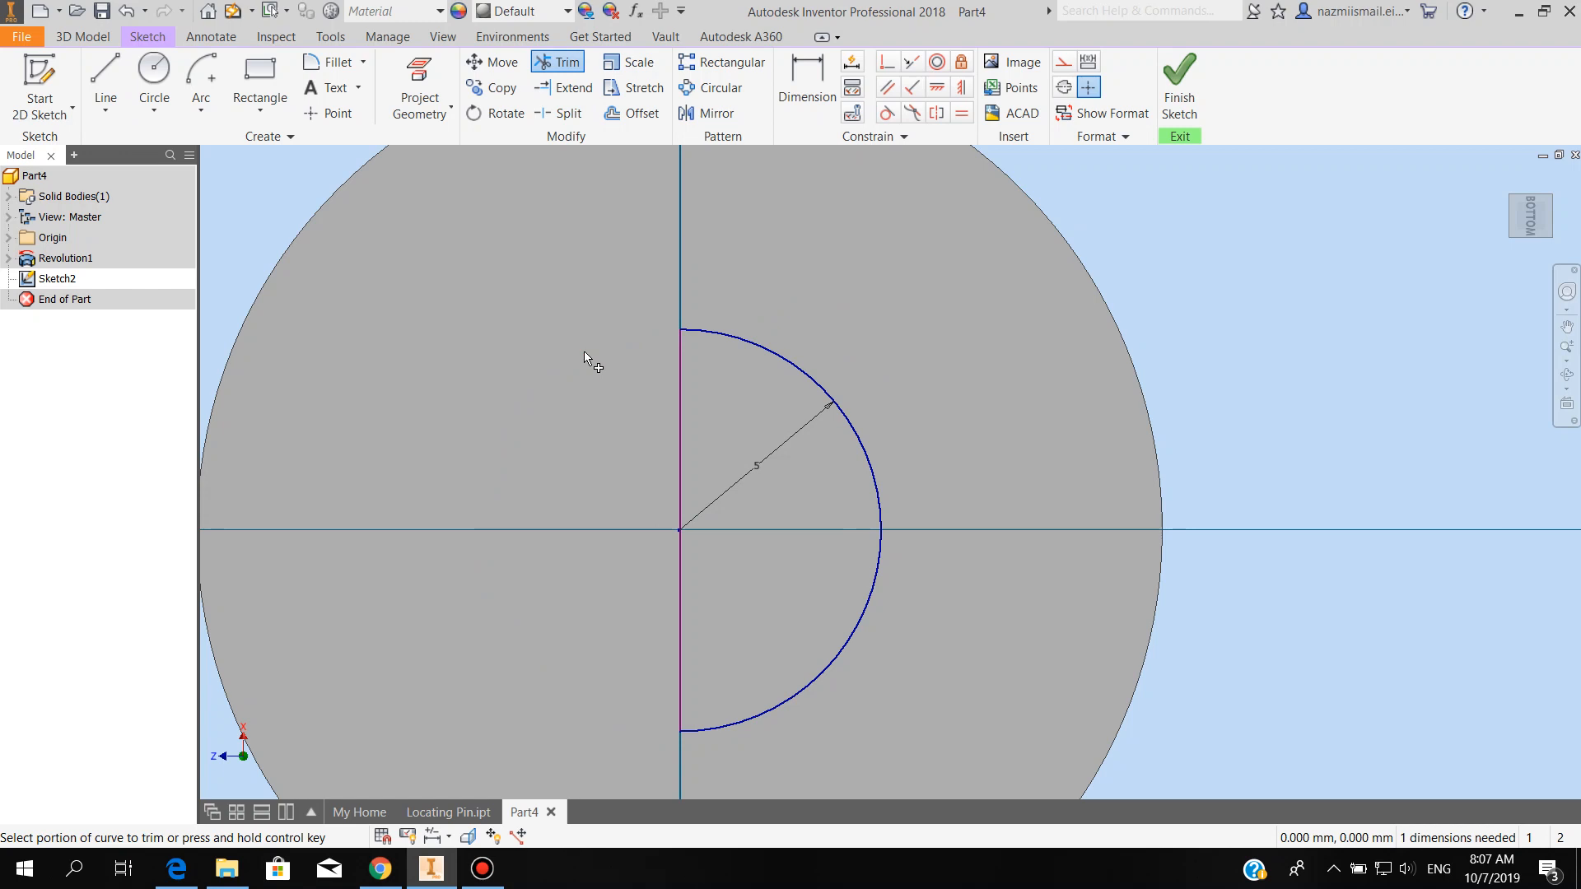
{"action": "right_click", "coordinate": [838, 281]}
{"action": "left_click", "coordinate": [911, 295]}
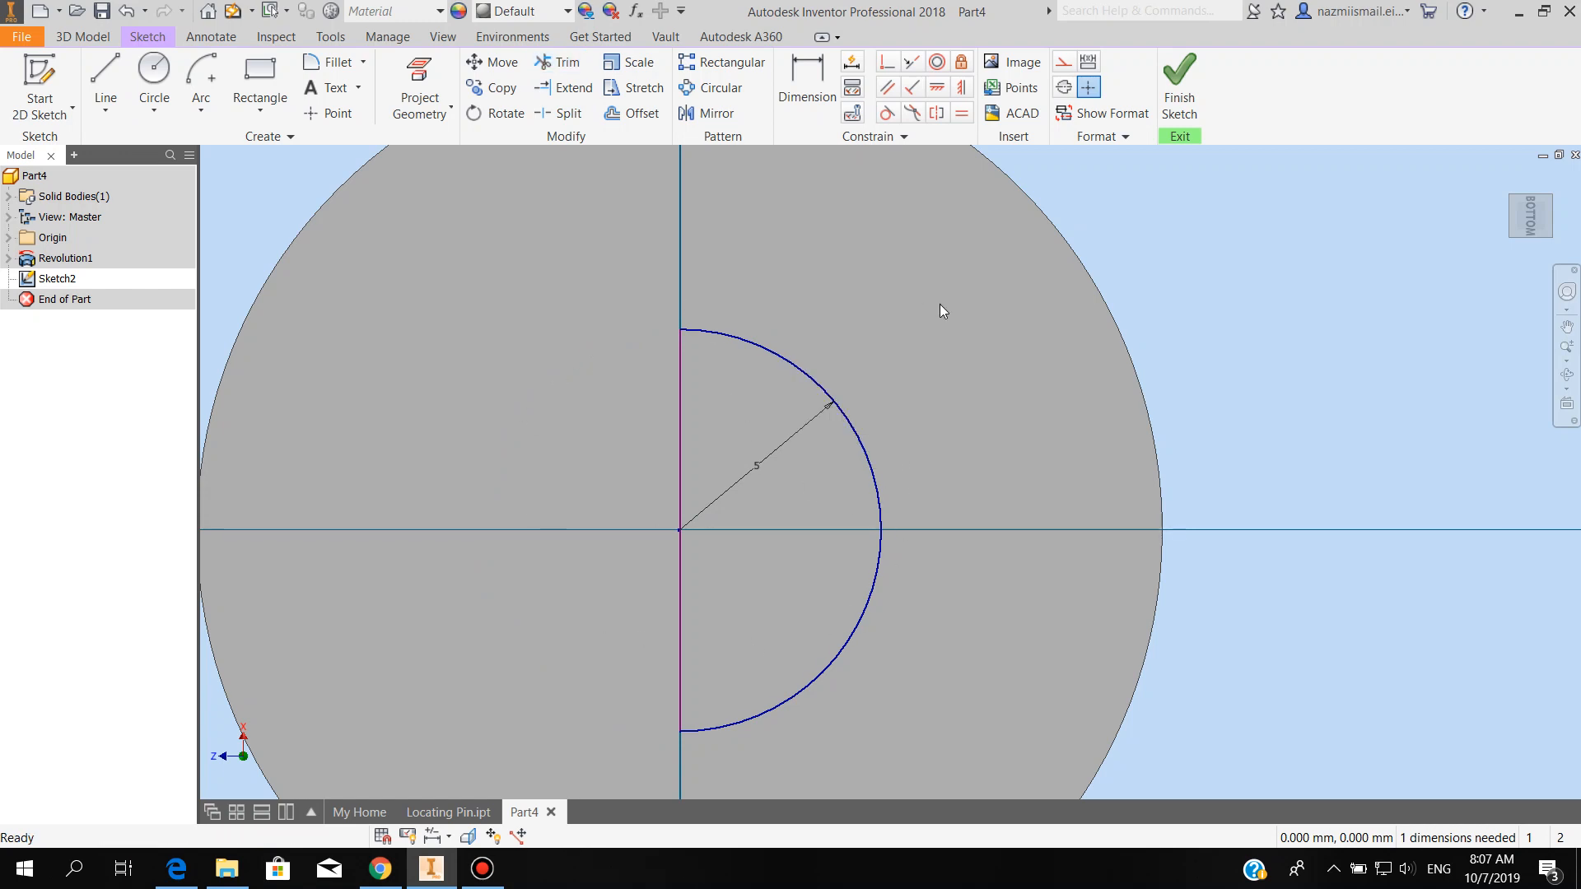
- Finish the sketch and revolve the semicircle fully about its diameter line as a cut, hollowing a hemispherical recess in the base
{"action": "left_click", "coordinate": [1183, 100]}
{"action": "scroll", "coordinate": [877, 596], "scroll_direction": "up", "scroll_amount": 3}
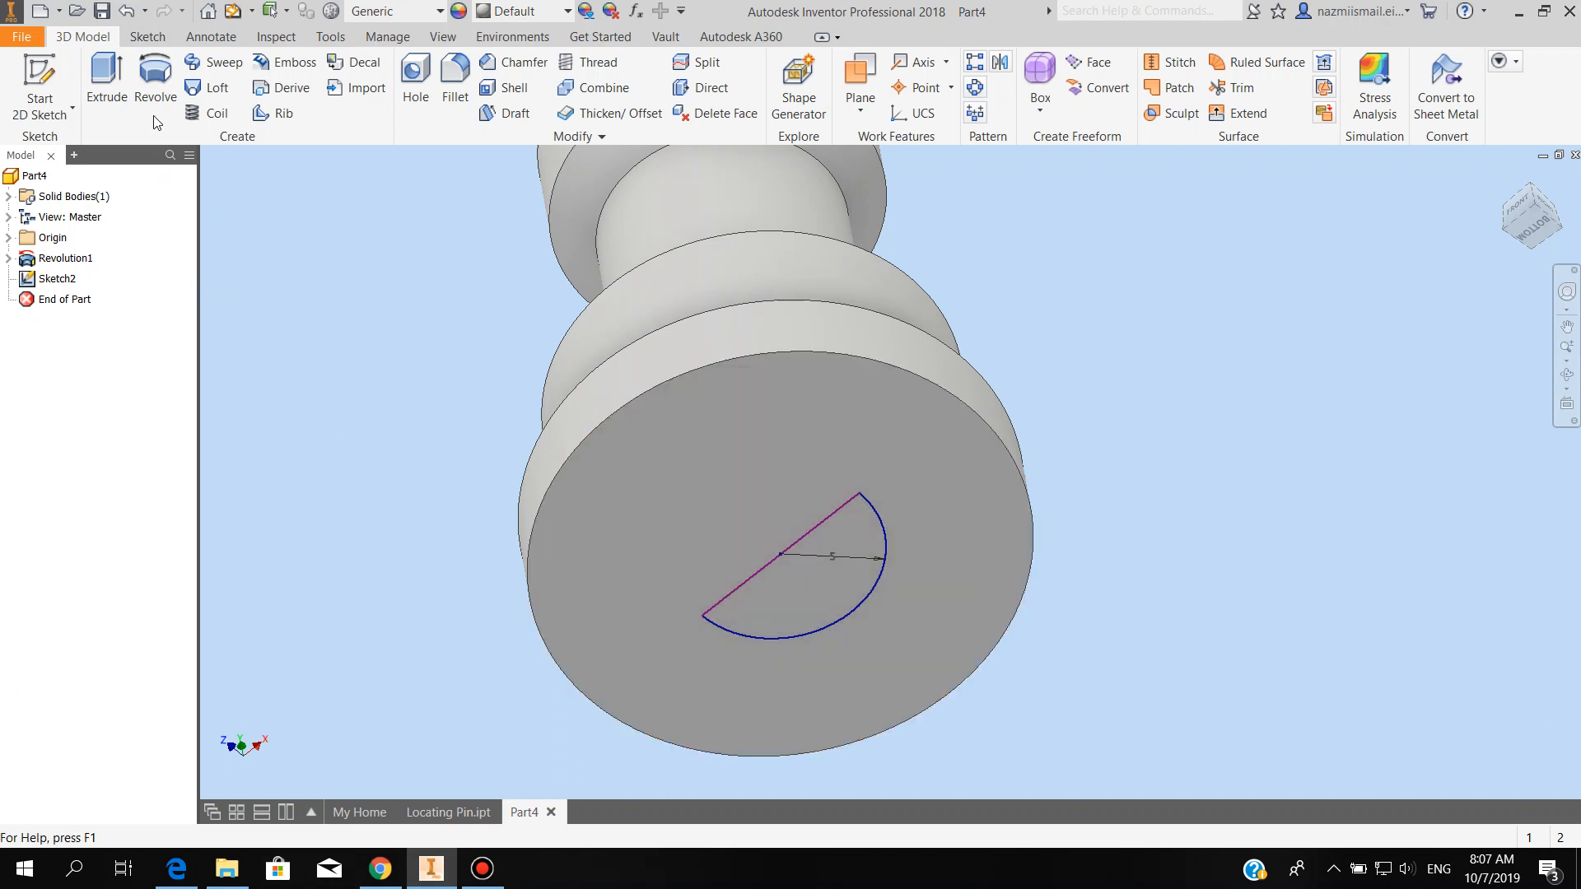
{"action": "left_click", "coordinate": [155, 71]}
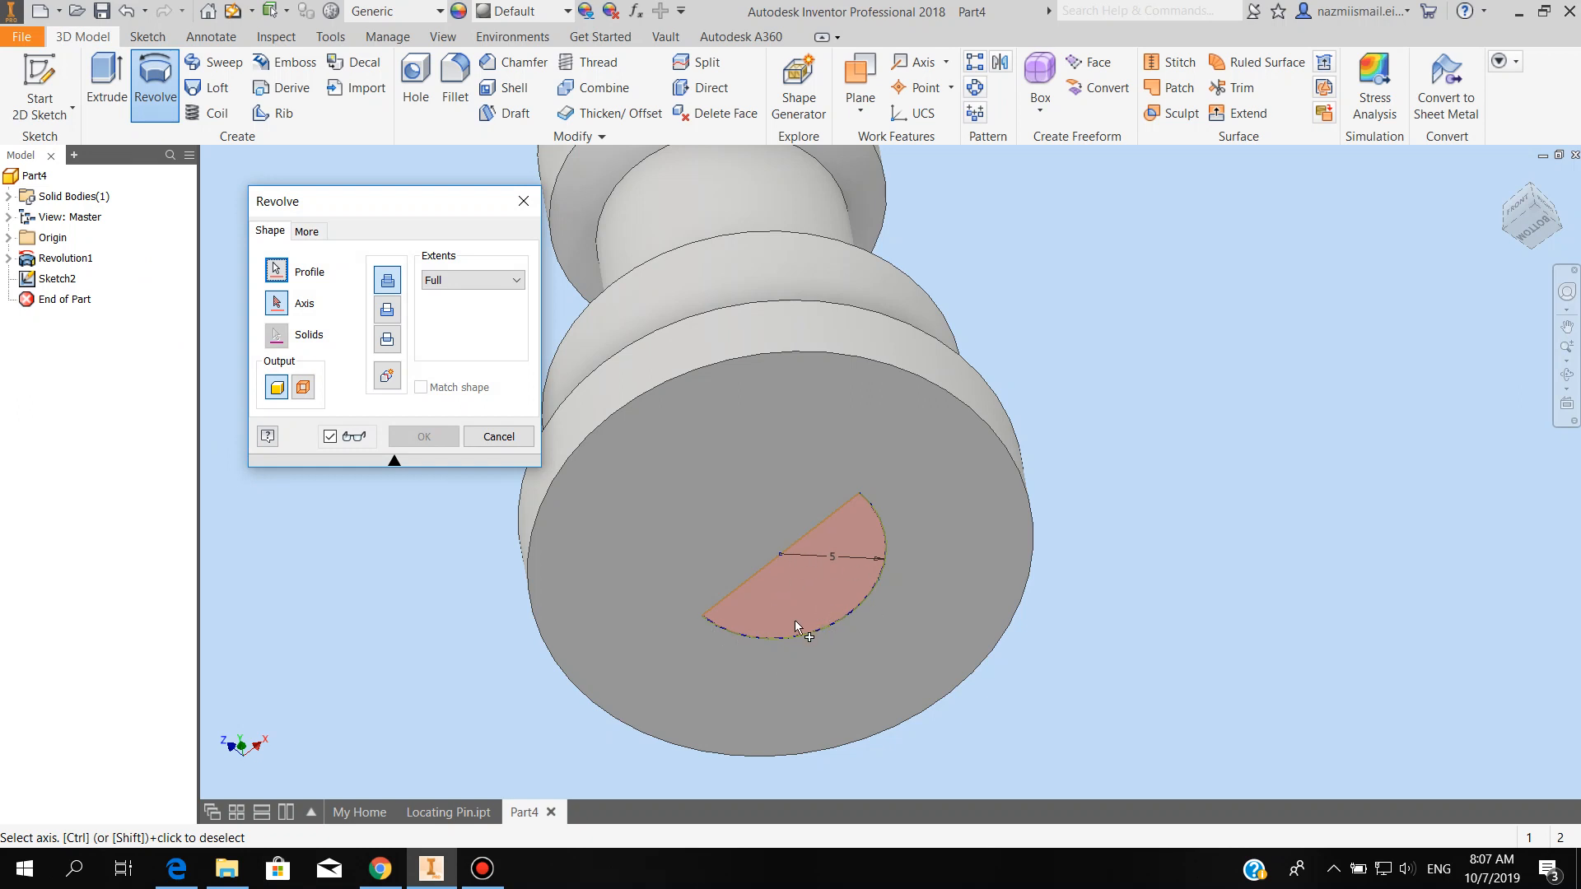
{"action": "left_click", "coordinate": [276, 303]}
{"action": "left_click", "coordinate": [753, 578]}
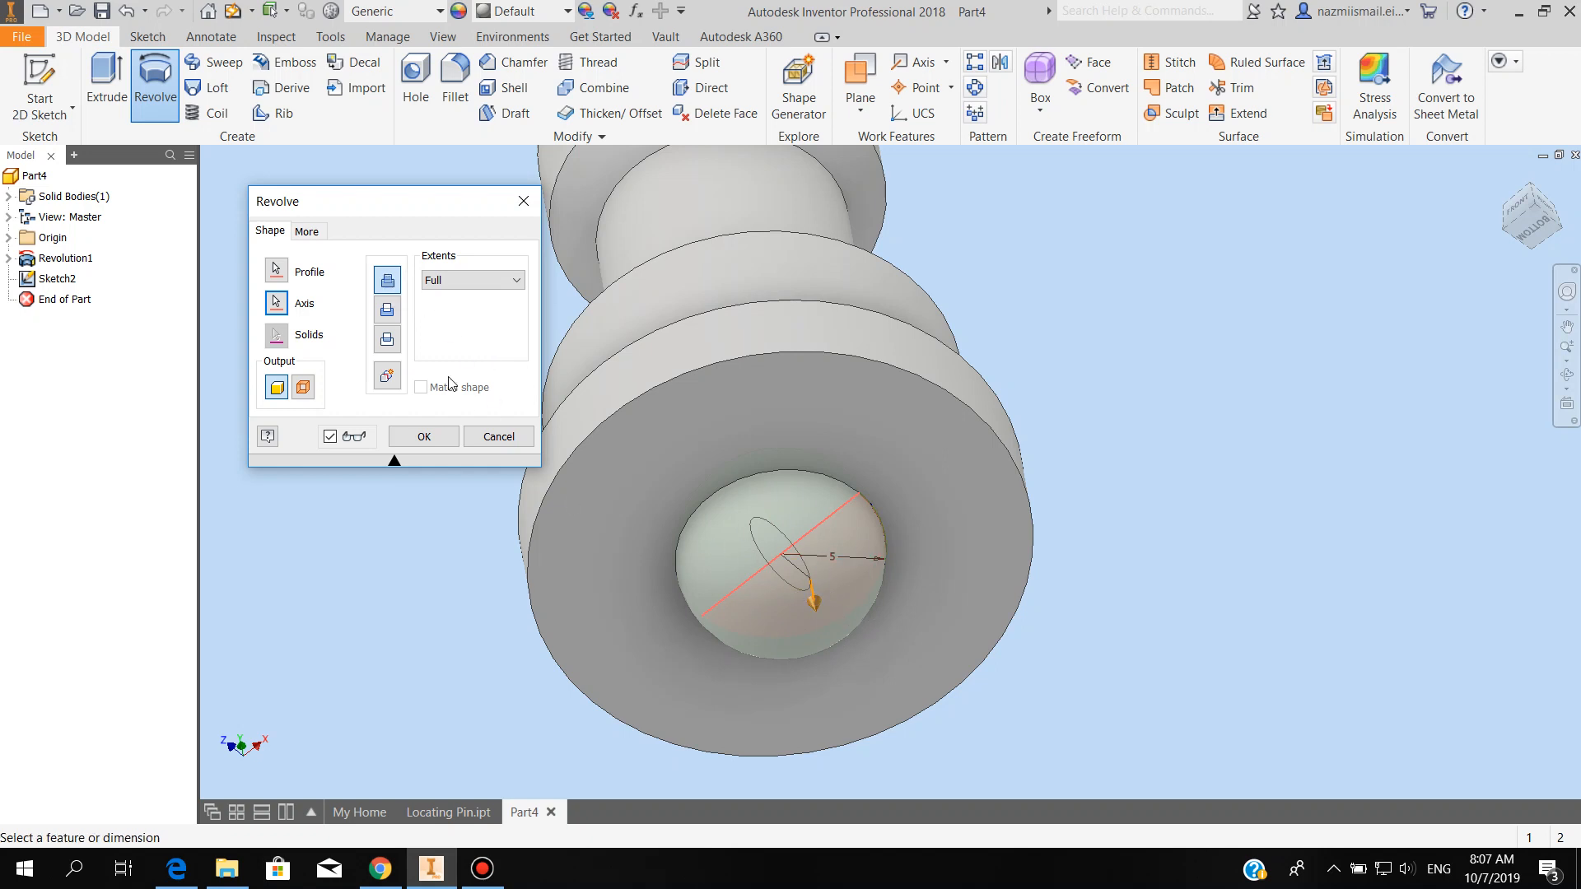
{"action": "left_click", "coordinate": [387, 311]}
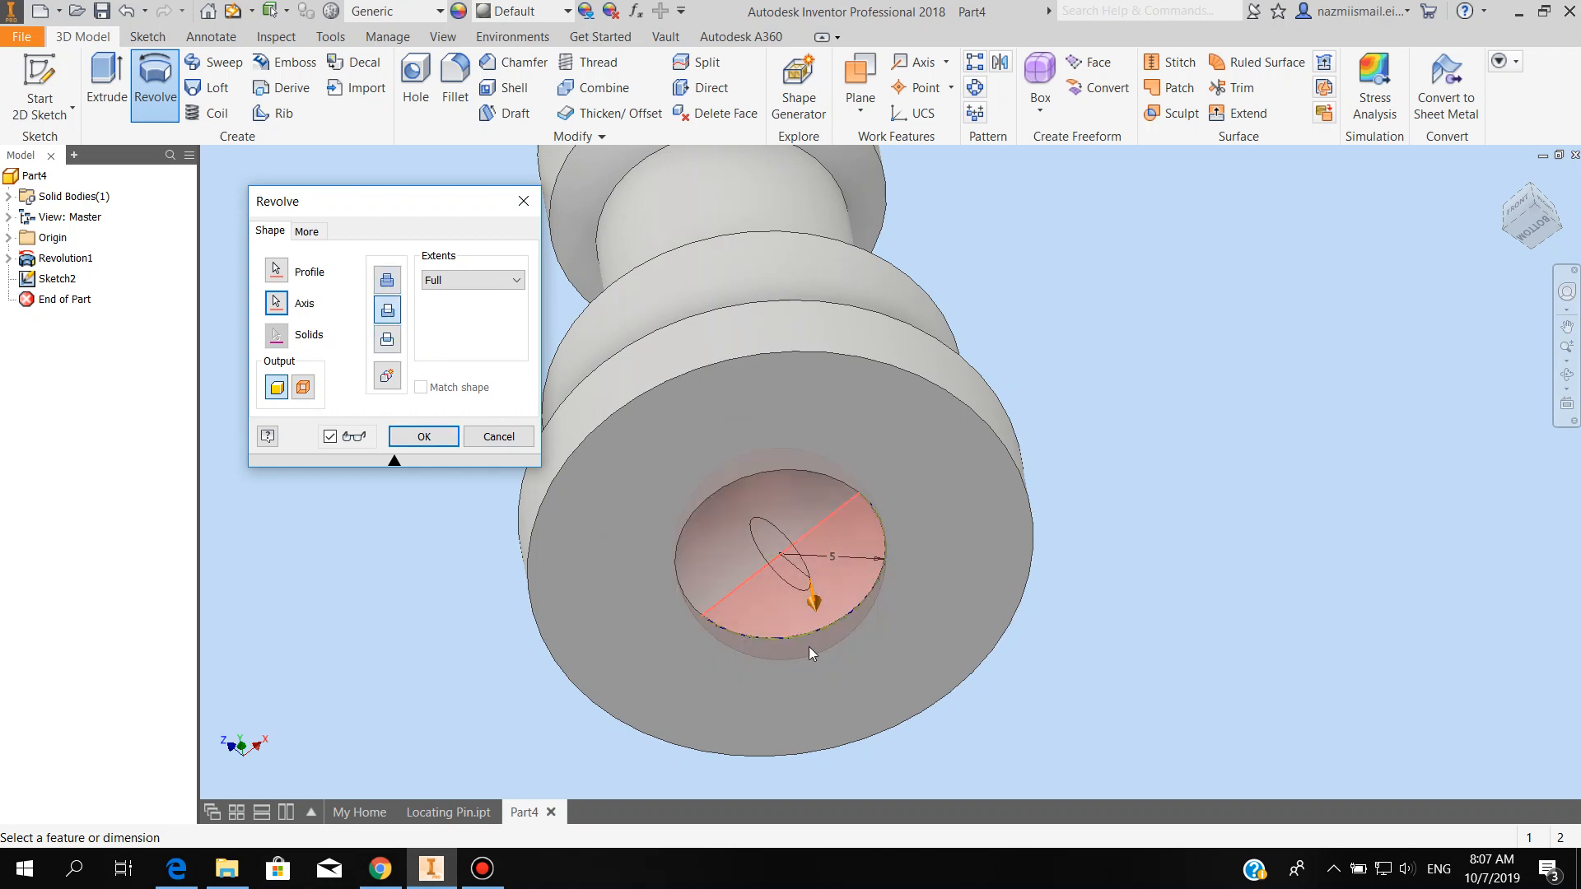
{"action": "scroll", "coordinate": [814, 581], "scroll_direction": "up", "scroll_amount": 3}
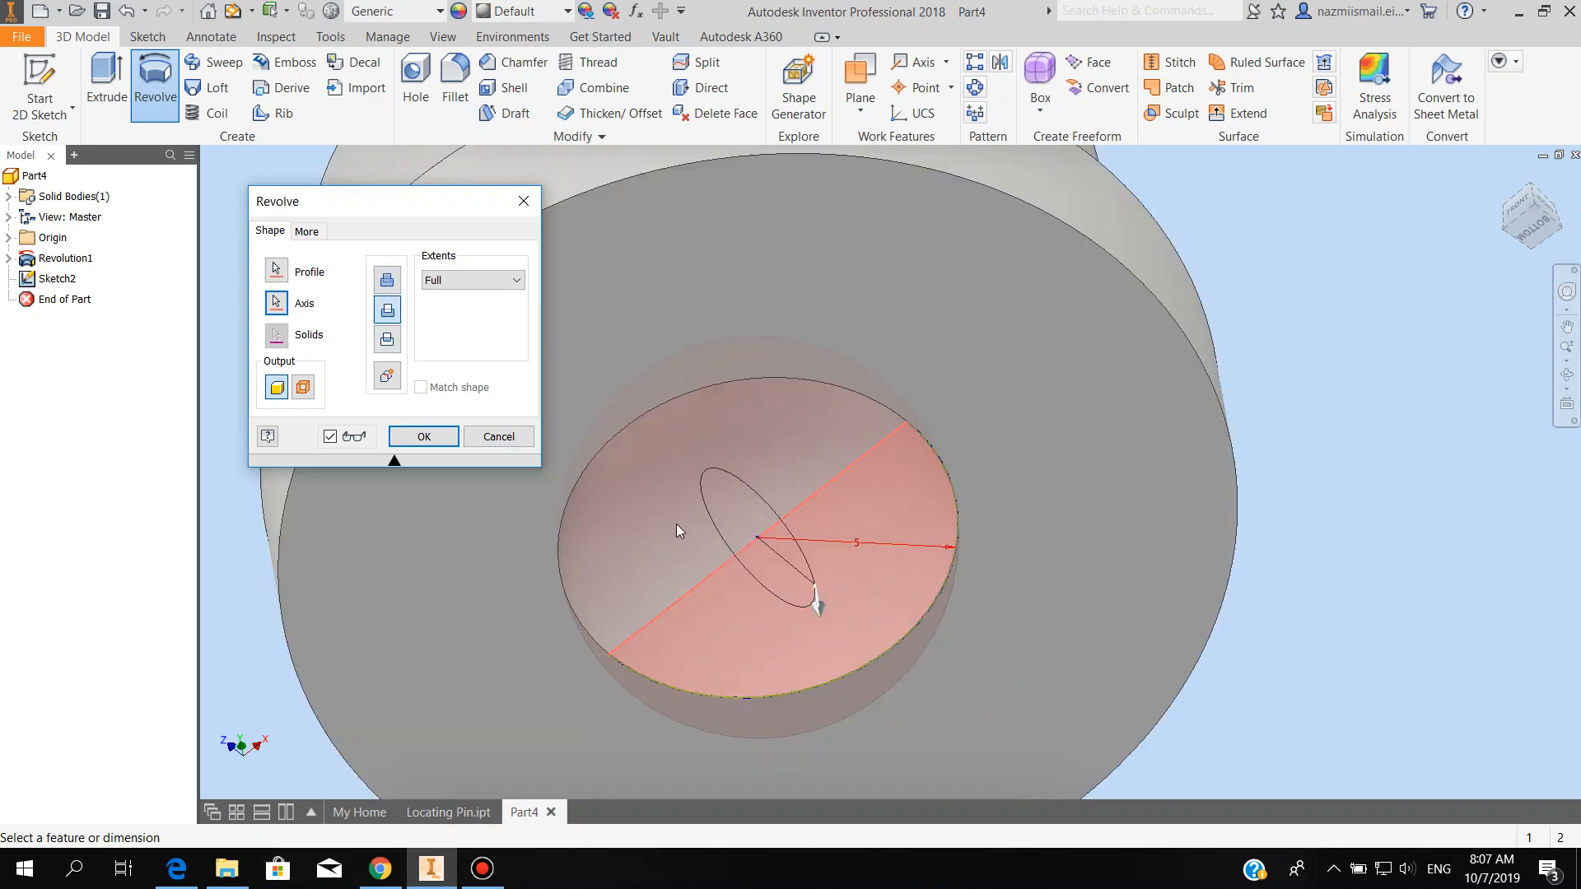
{"action": "left_click", "coordinate": [423, 437]}
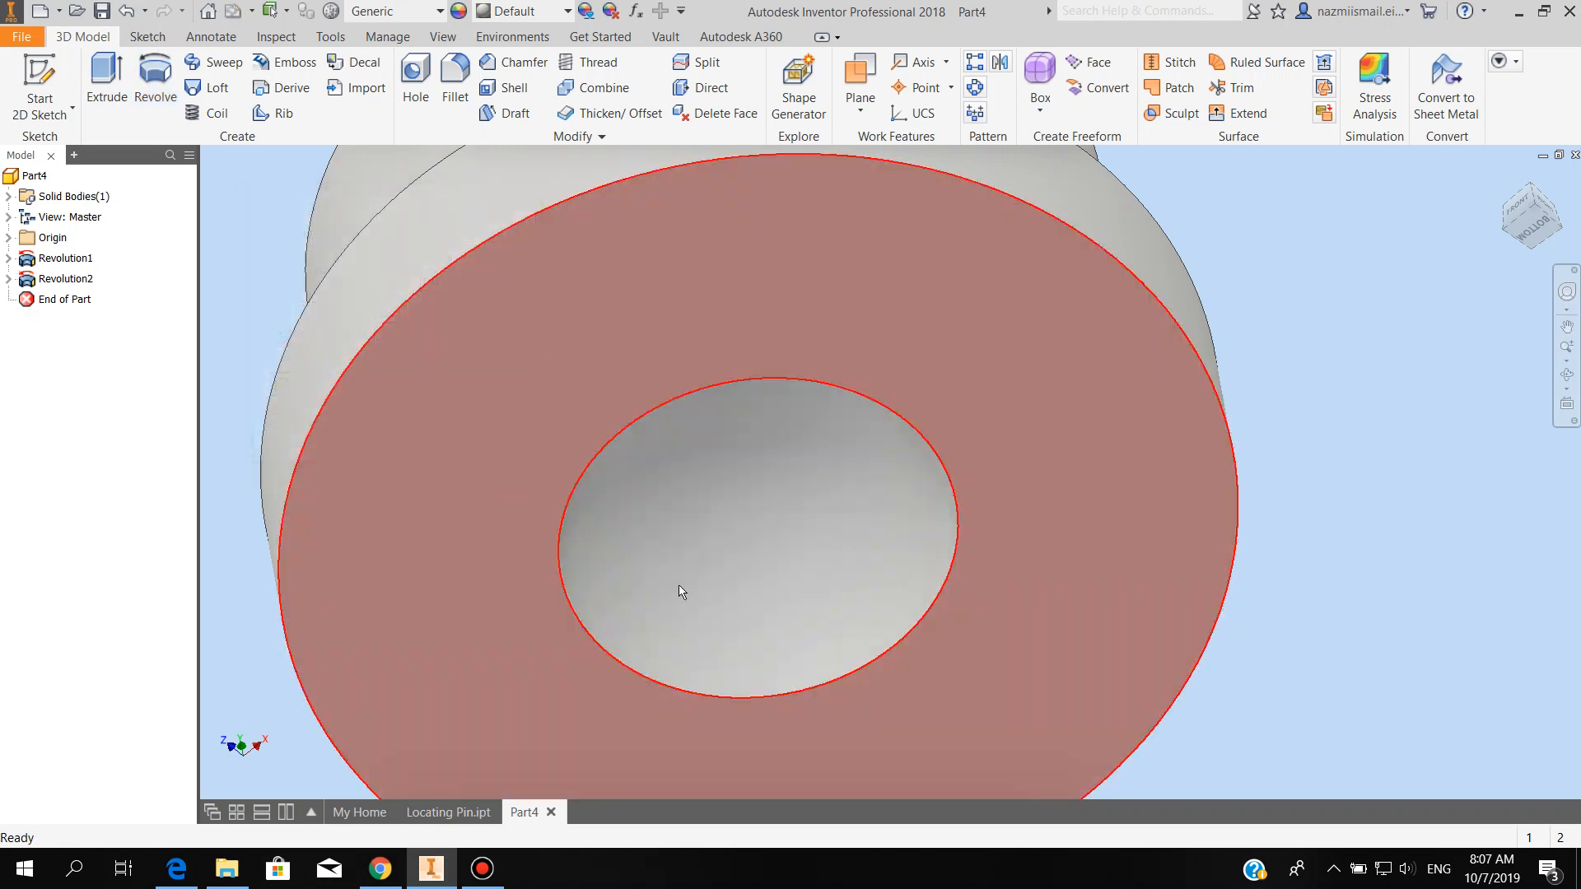
{"action": "scroll", "coordinate": [794, 635], "scroll_direction": "down", "scroll_amount": 3}
{"action": "scroll", "coordinate": [776, 626], "scroll_direction": "down", "scroll_amount": 3}
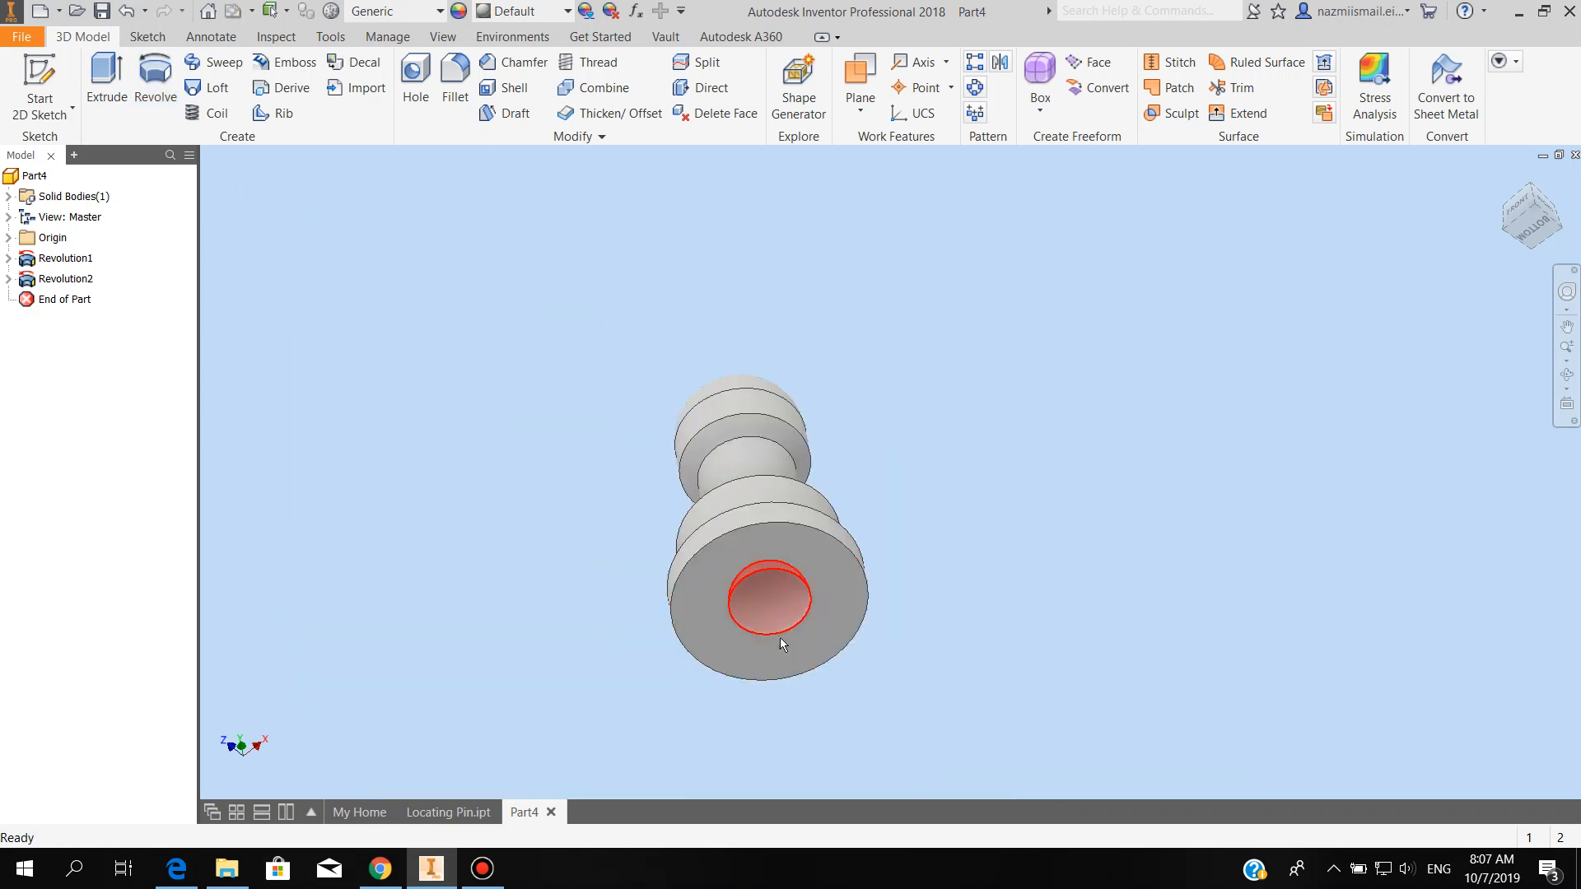
- Save the finished pin as Part4 in the Inventor workspace folder
{"action": "middle_click_drag", "start_coordinate": [1007, 516], "coordinate": [1076, 615], "text": "shift"}
{"action": "scroll", "coordinate": [980, 522], "scroll_direction": "up", "scroll_amount": 4}
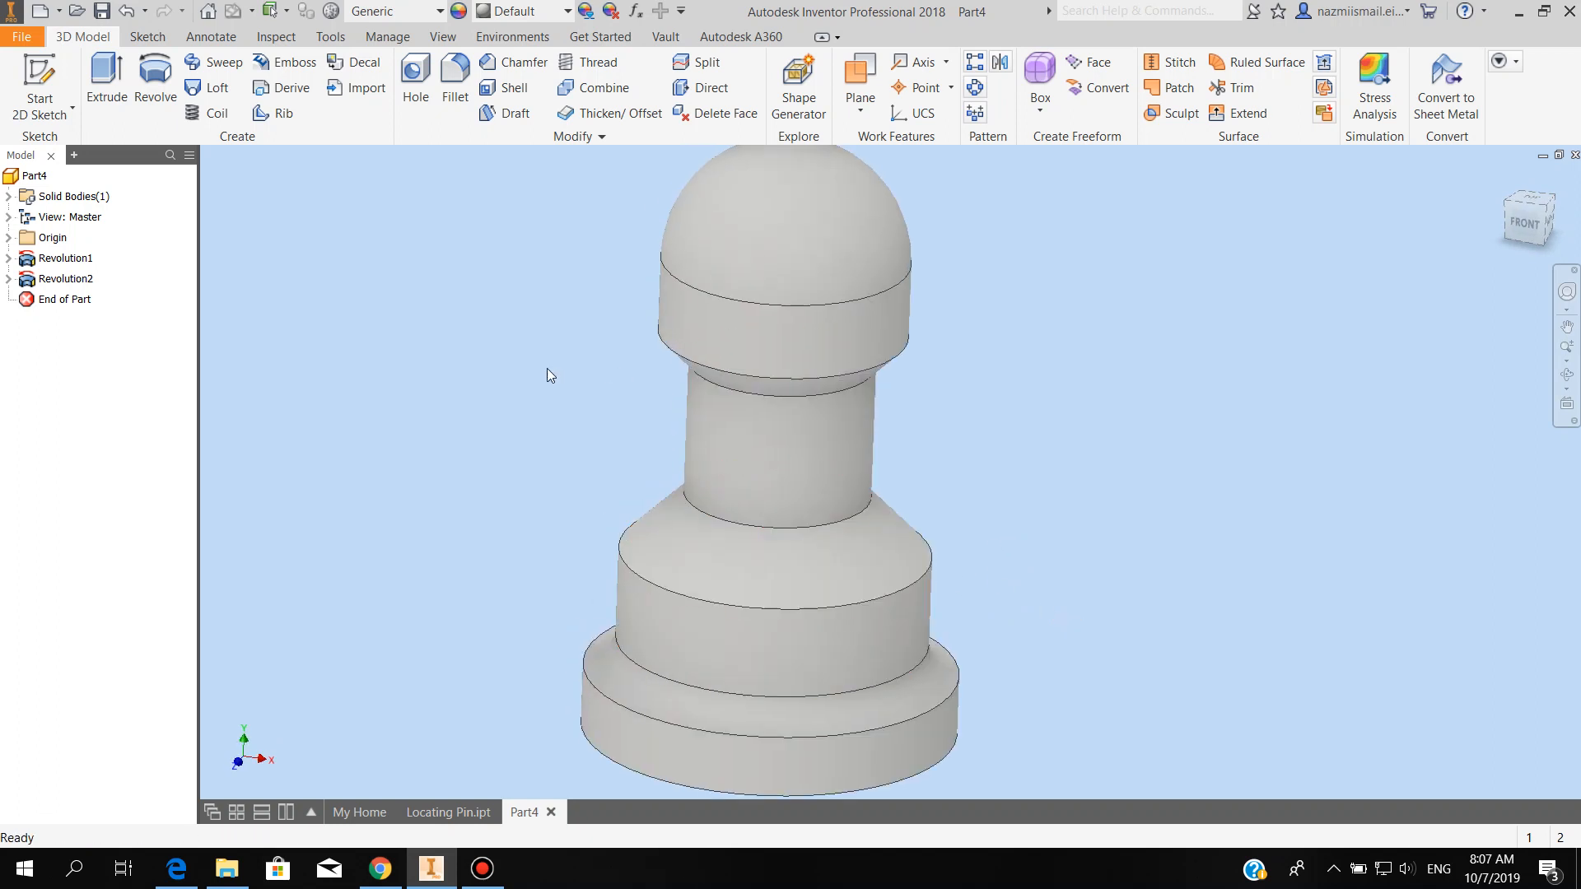
{"action": "left_click", "coordinate": [101, 11]}
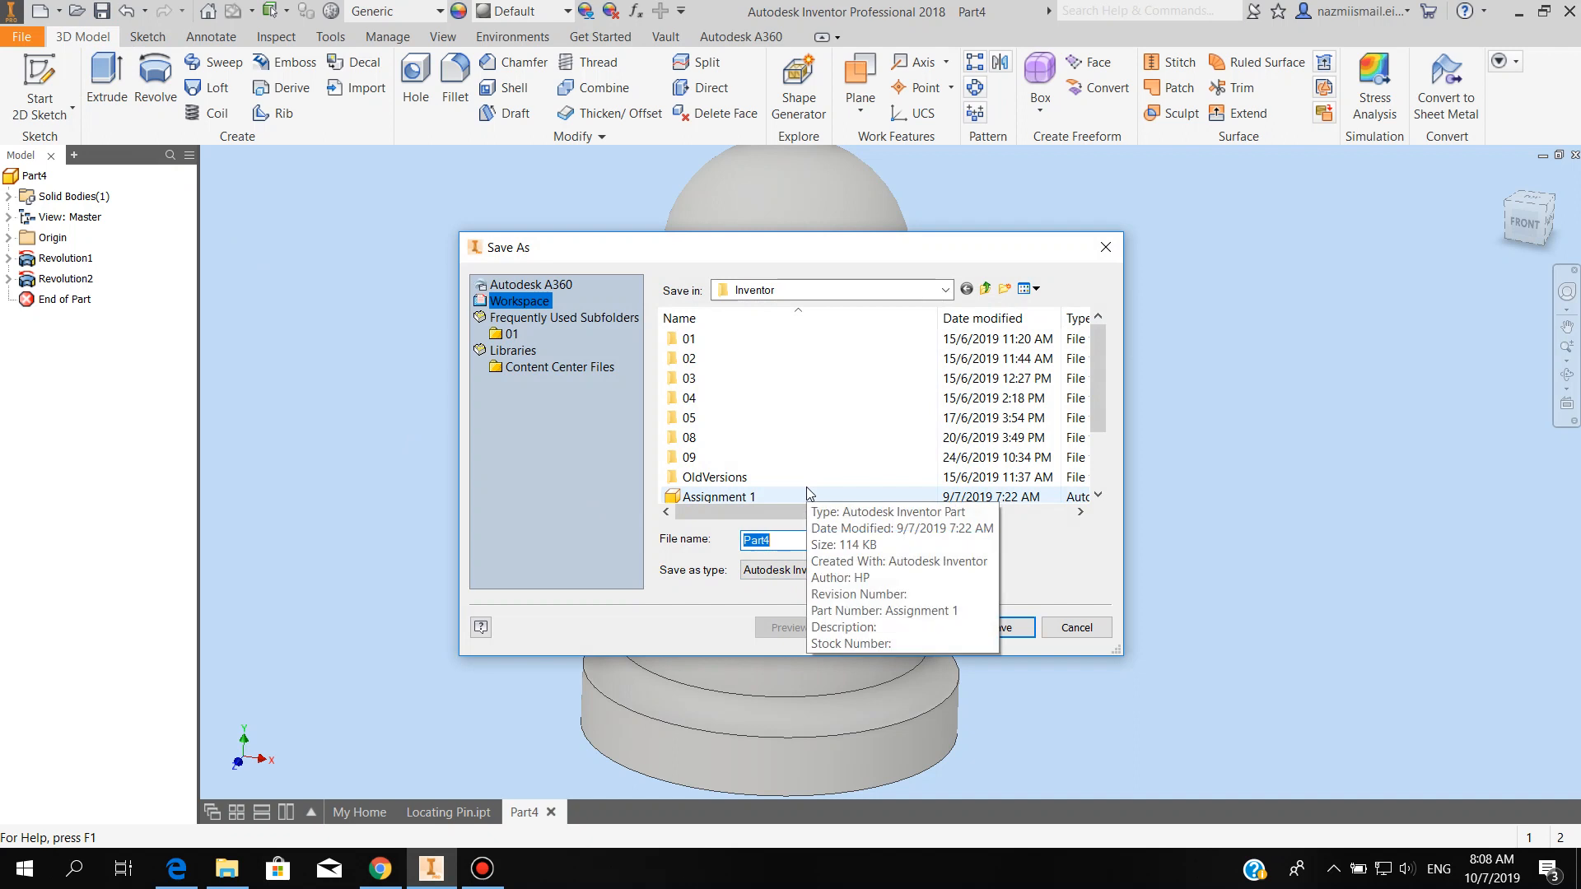
{"action": "left_click", "coordinate": [1000, 628]}
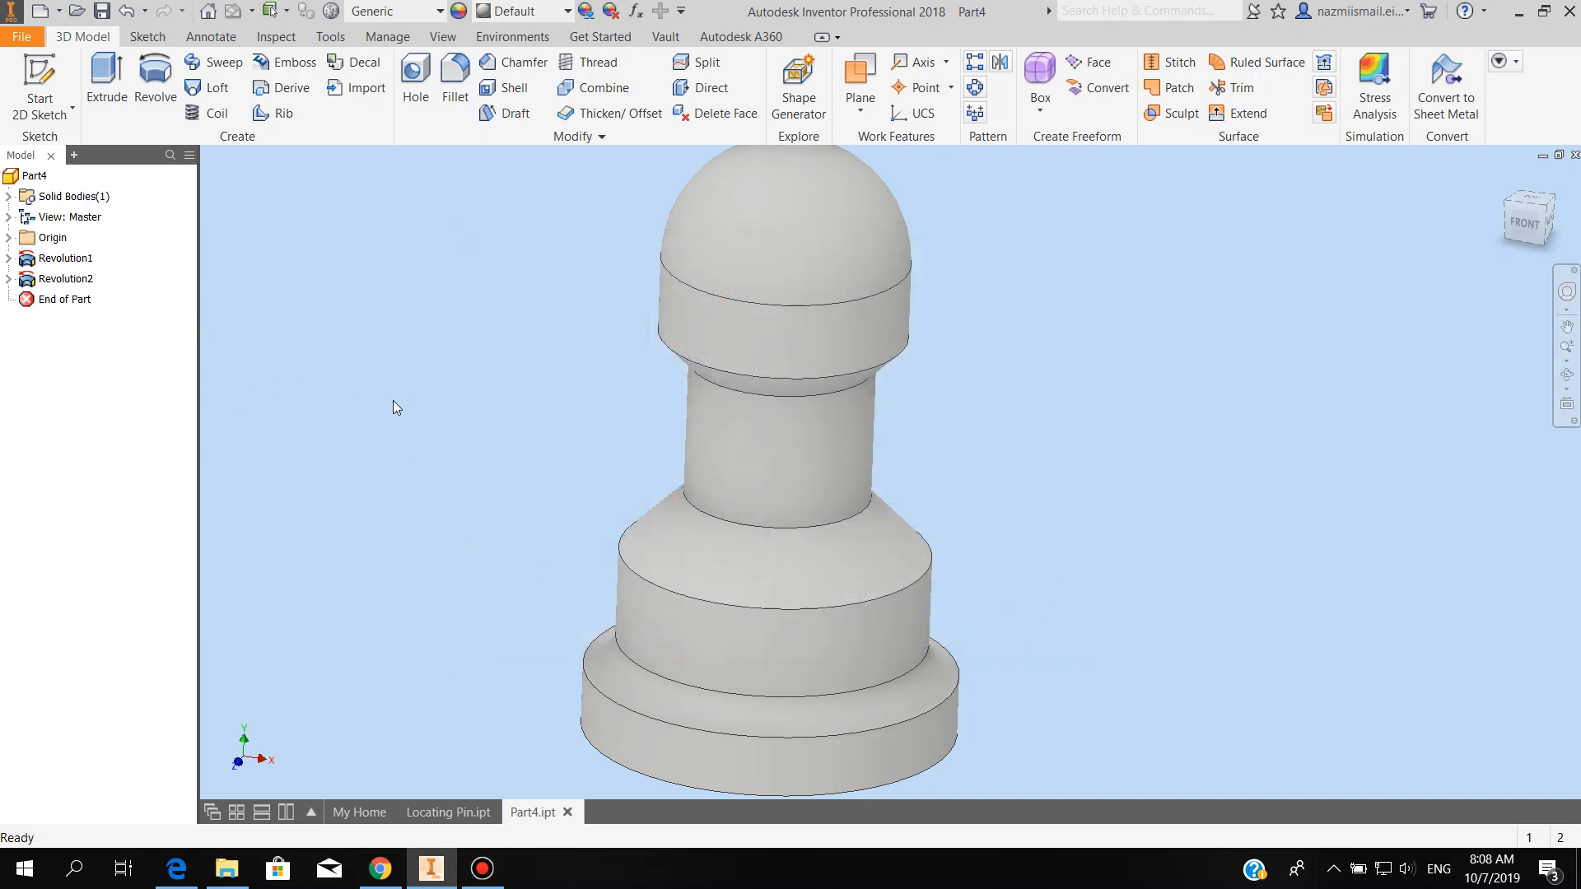
- Set the part's material to Stainless Steel in the physical section of its iProperties
{"action": "left_click", "coordinate": [23, 37]}
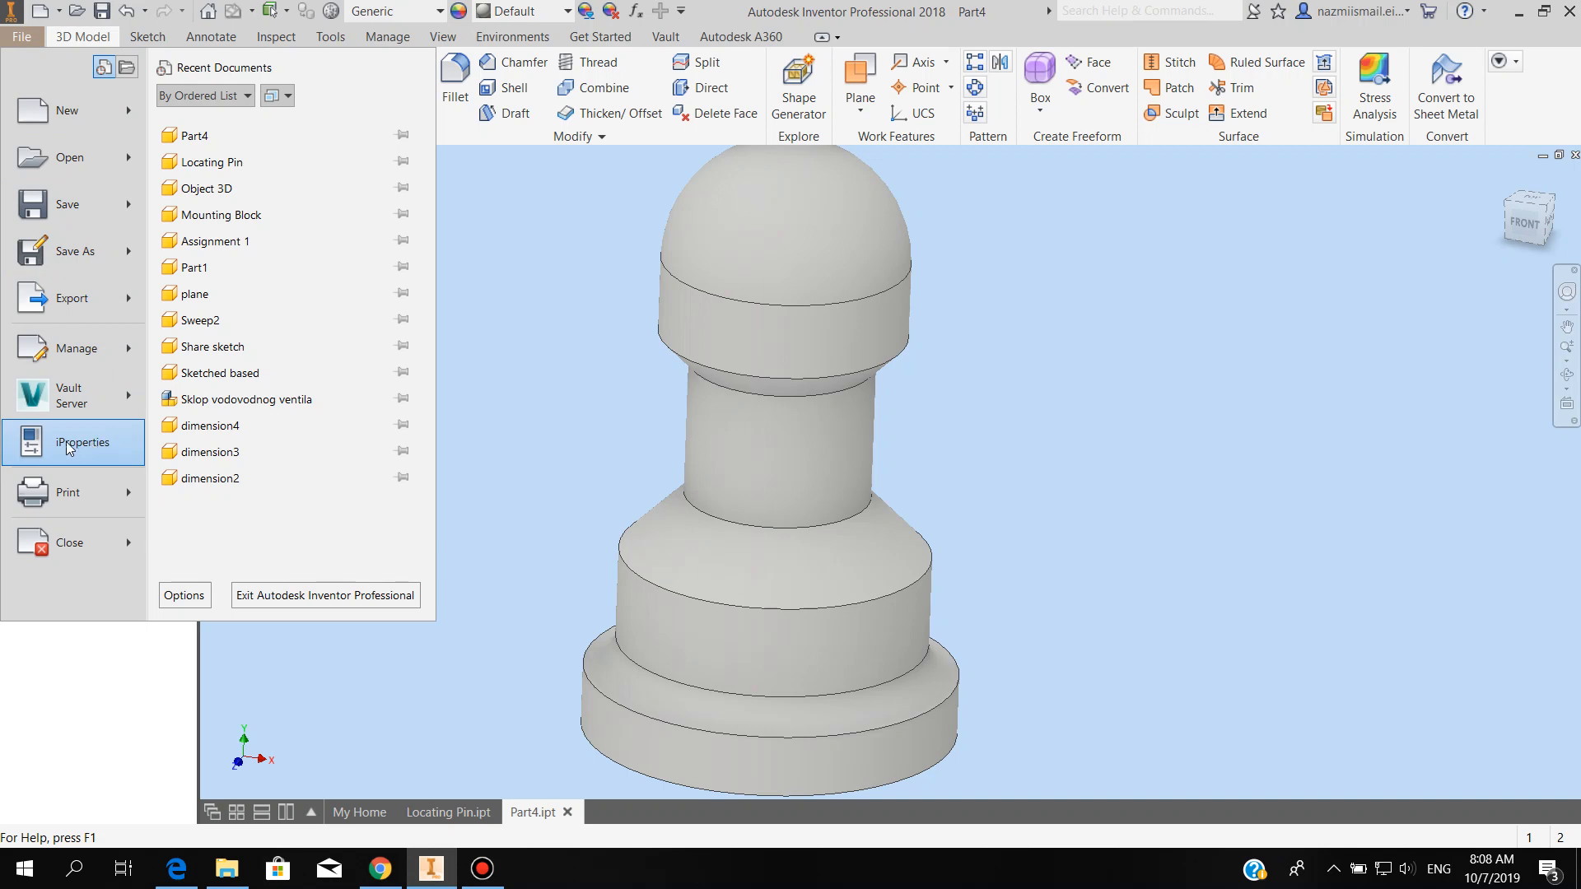
{"action": "left_click", "coordinate": [100, 447]}
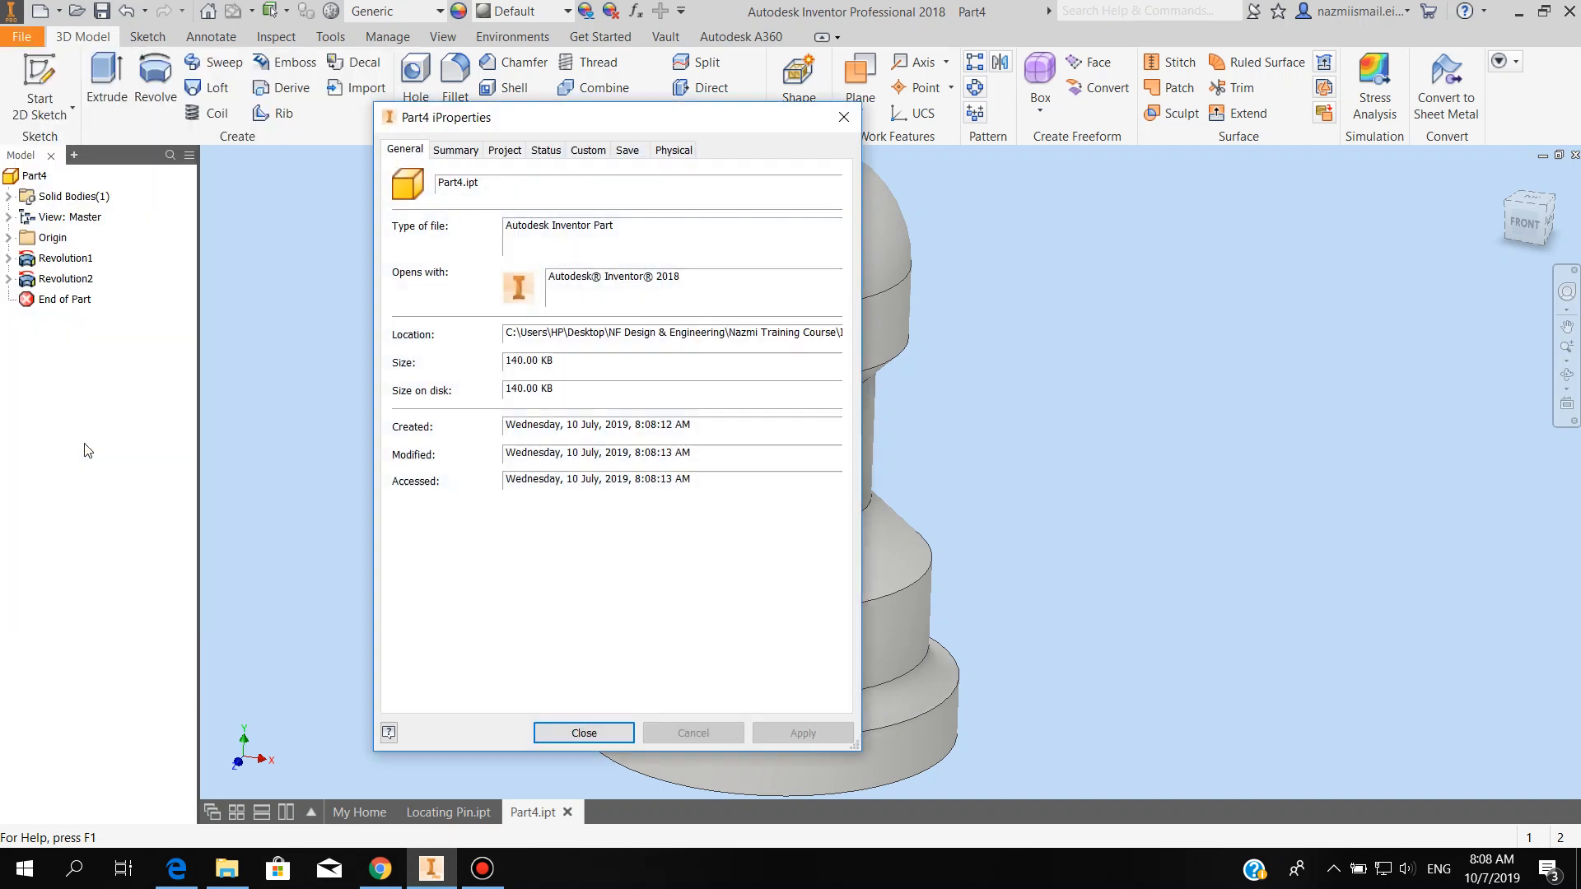
{"action": "left_click", "coordinate": [675, 151]}
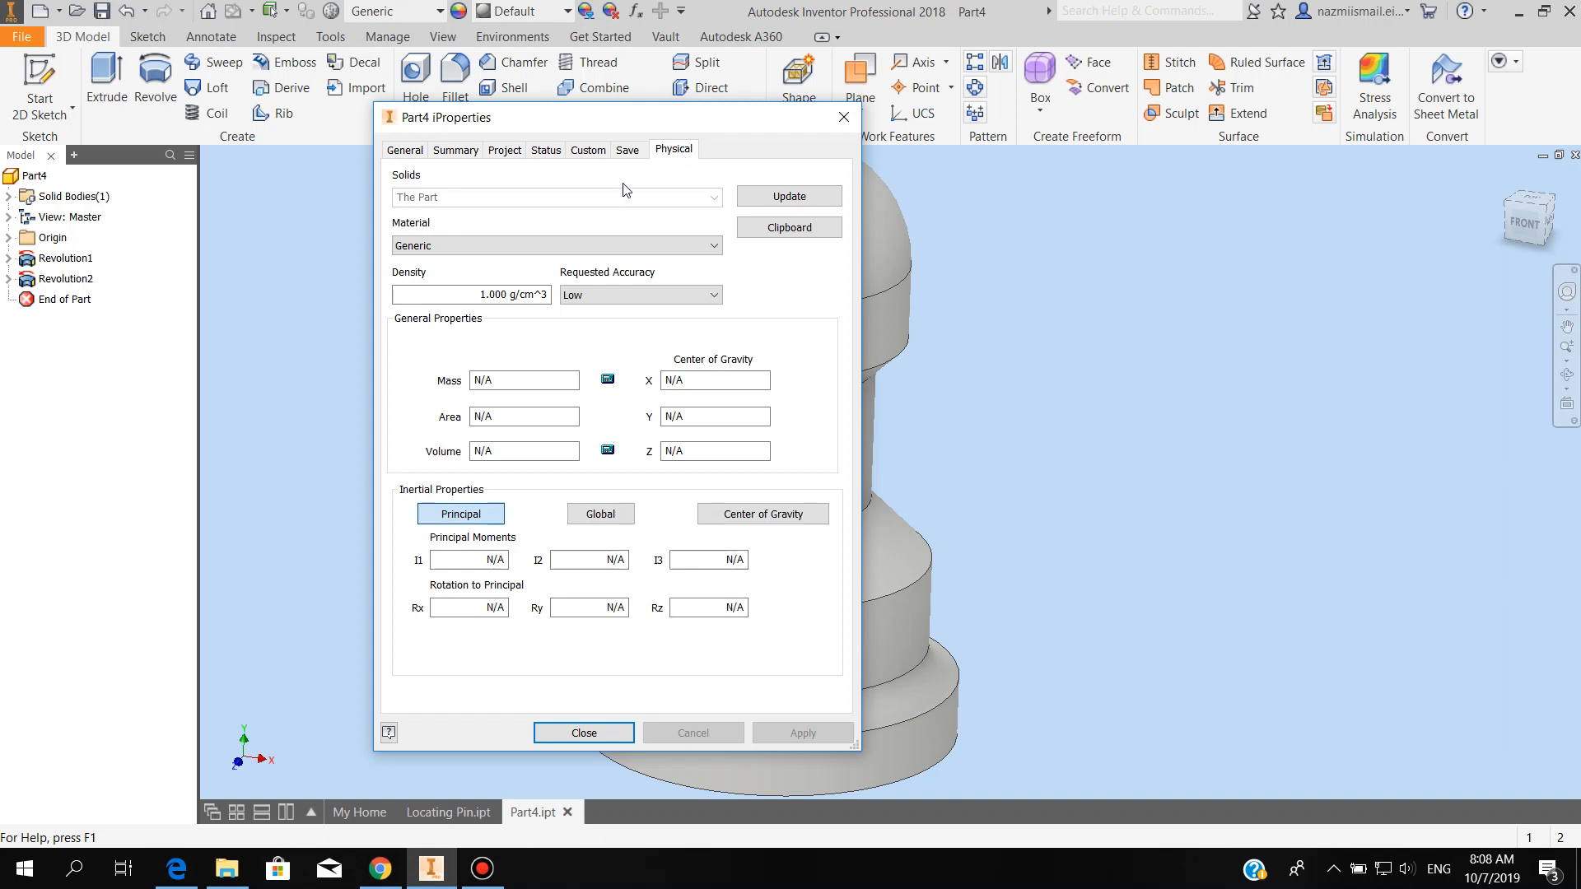
{"action": "left_click", "coordinate": [583, 244]}
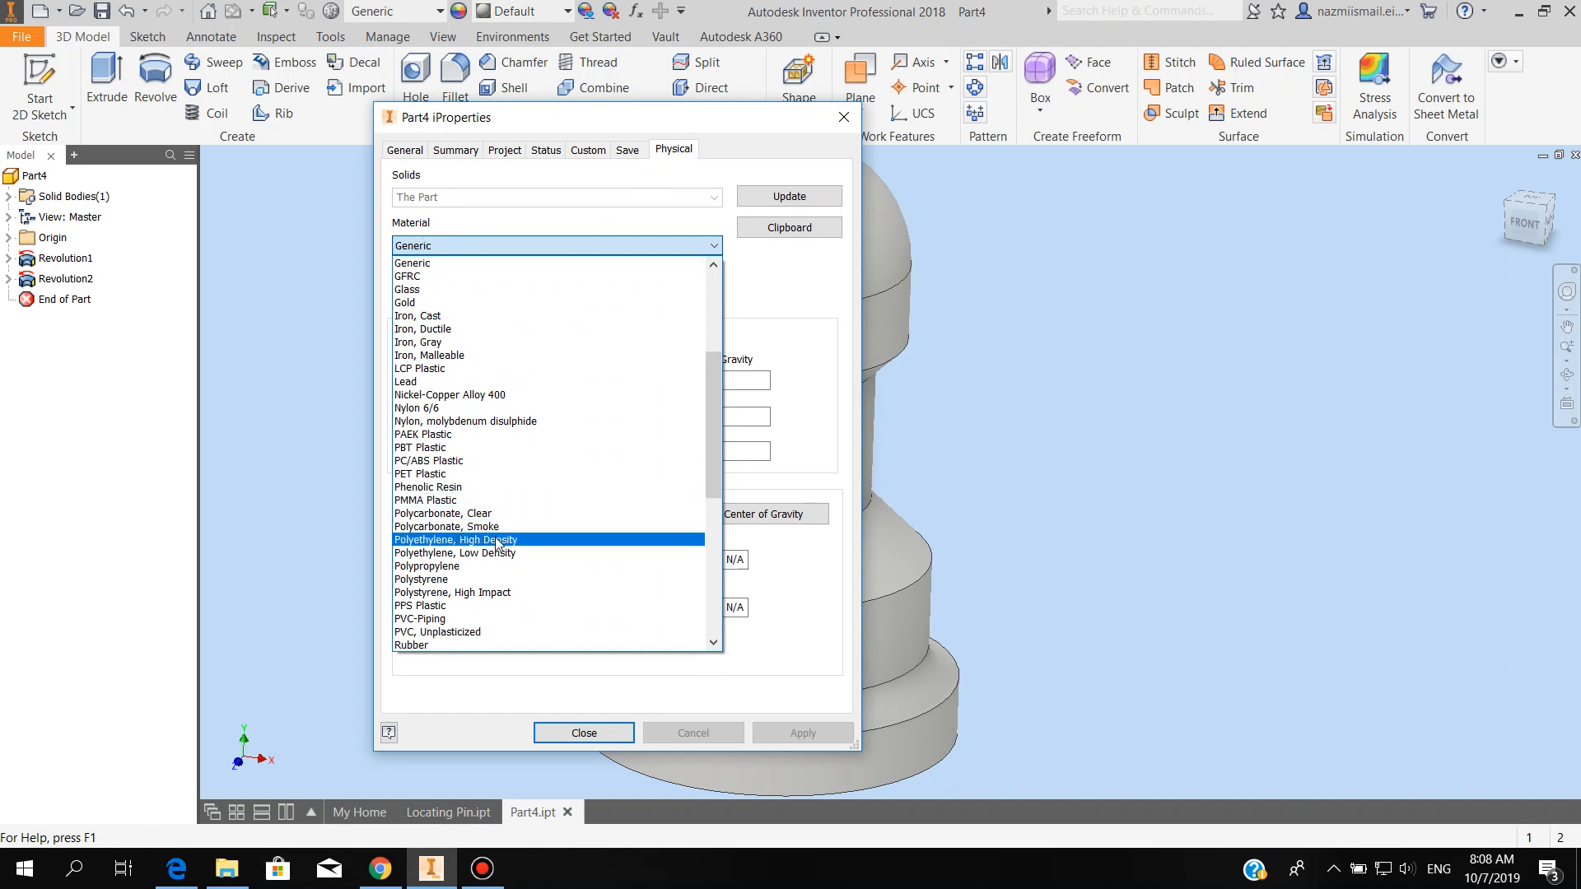
{"action": "scroll", "coordinate": [495, 544], "scroll_direction": "down", "scroll_amount": 5}
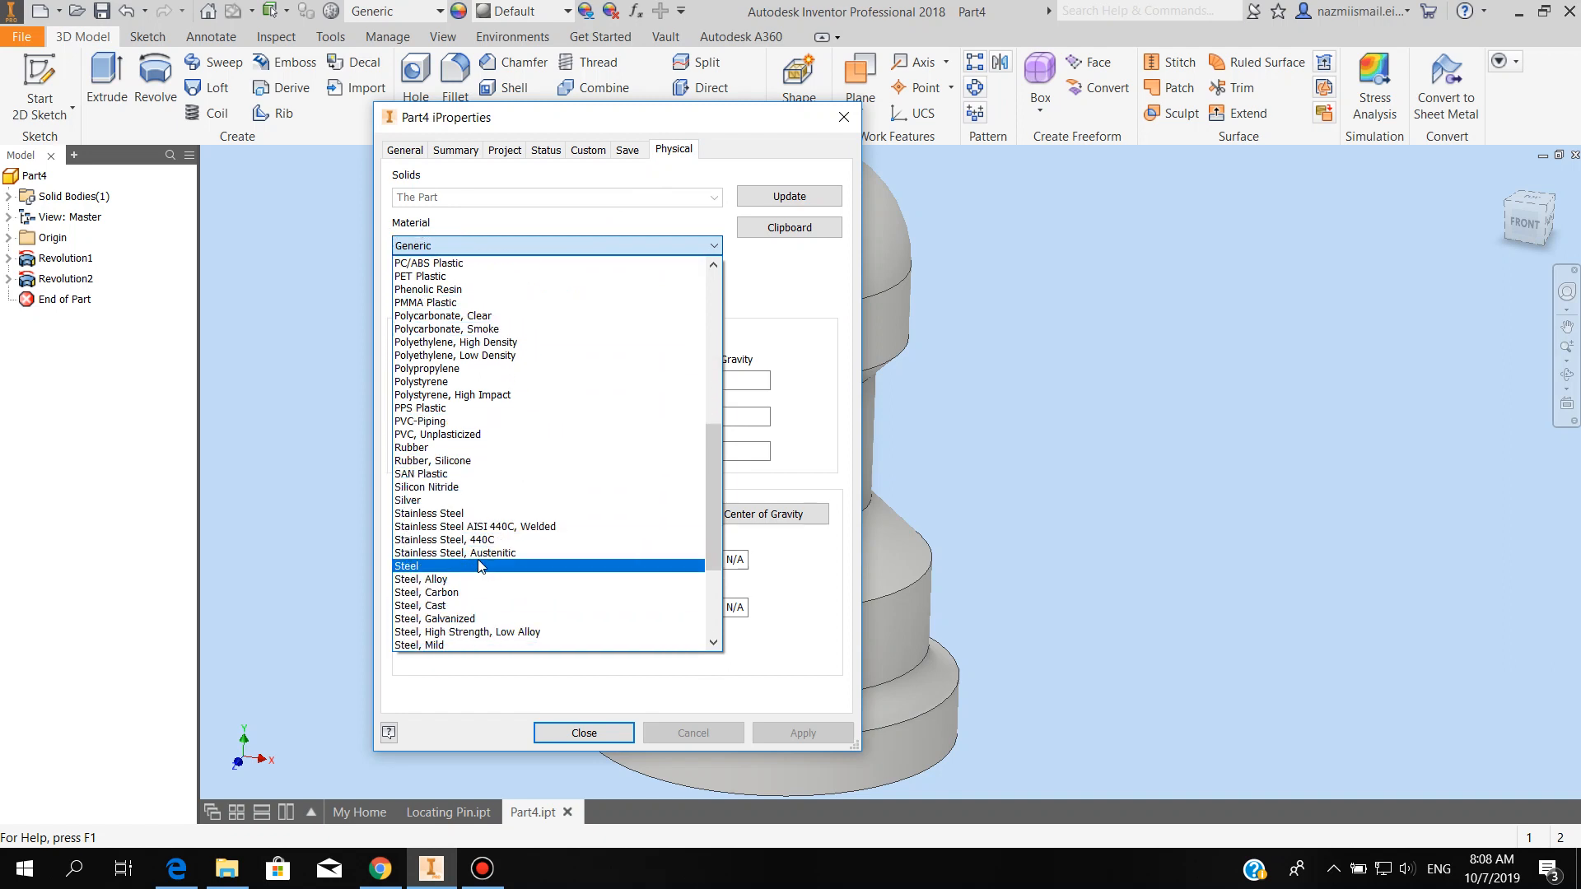
{"action": "left_click", "coordinate": [459, 514]}
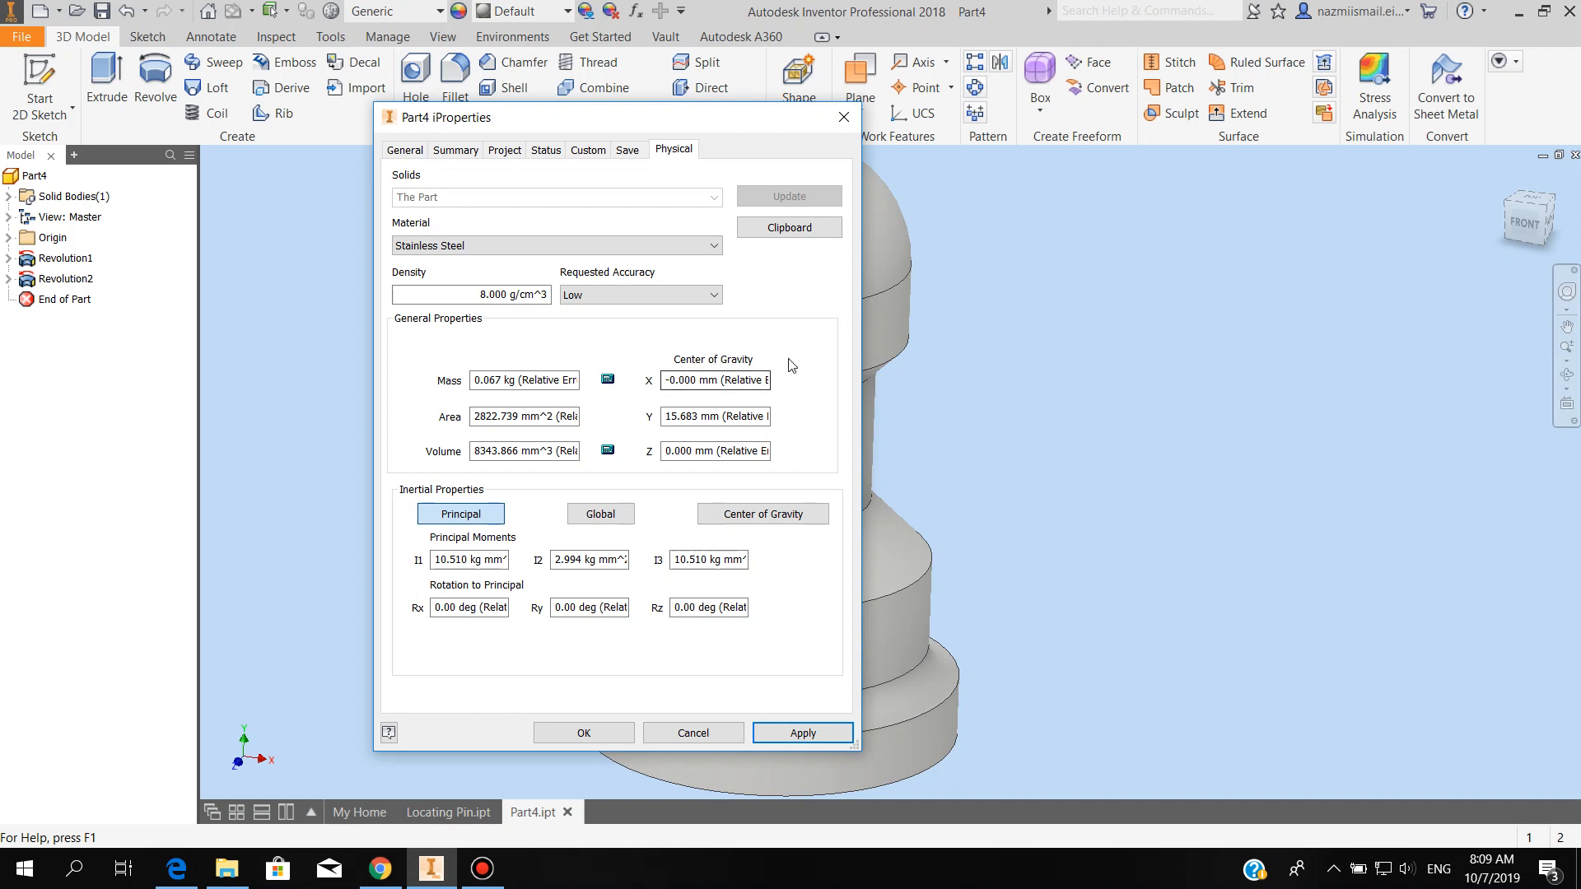
- Check the global and principal inertial properties of the part, and accept the iProperties changes
{"action": "left_click", "coordinate": [600, 515]}
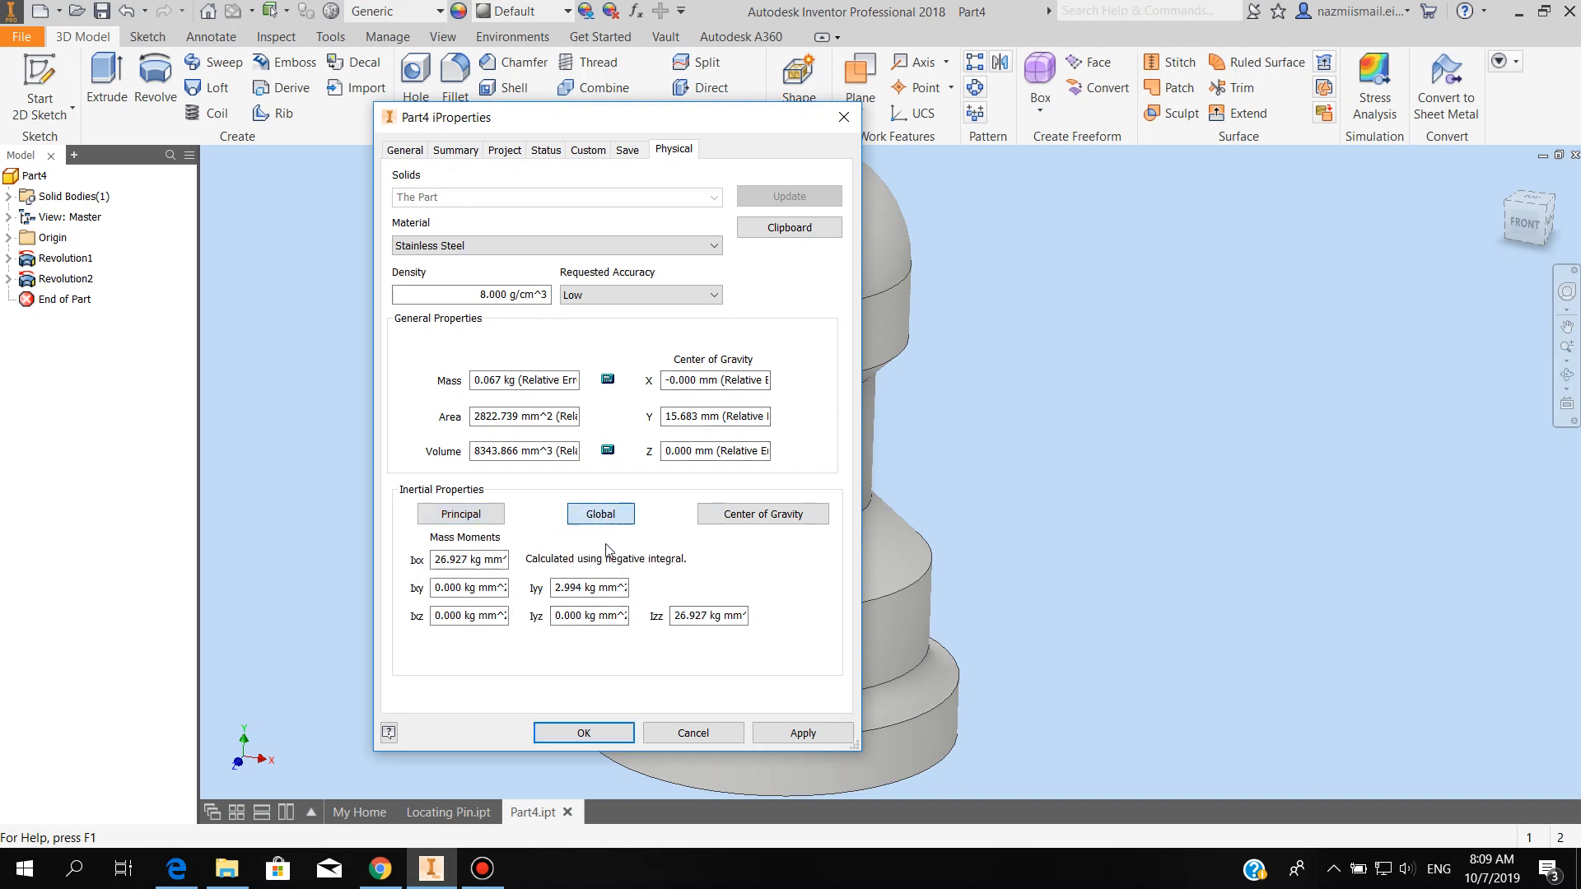
{"action": "left_click", "coordinate": [475, 516]}
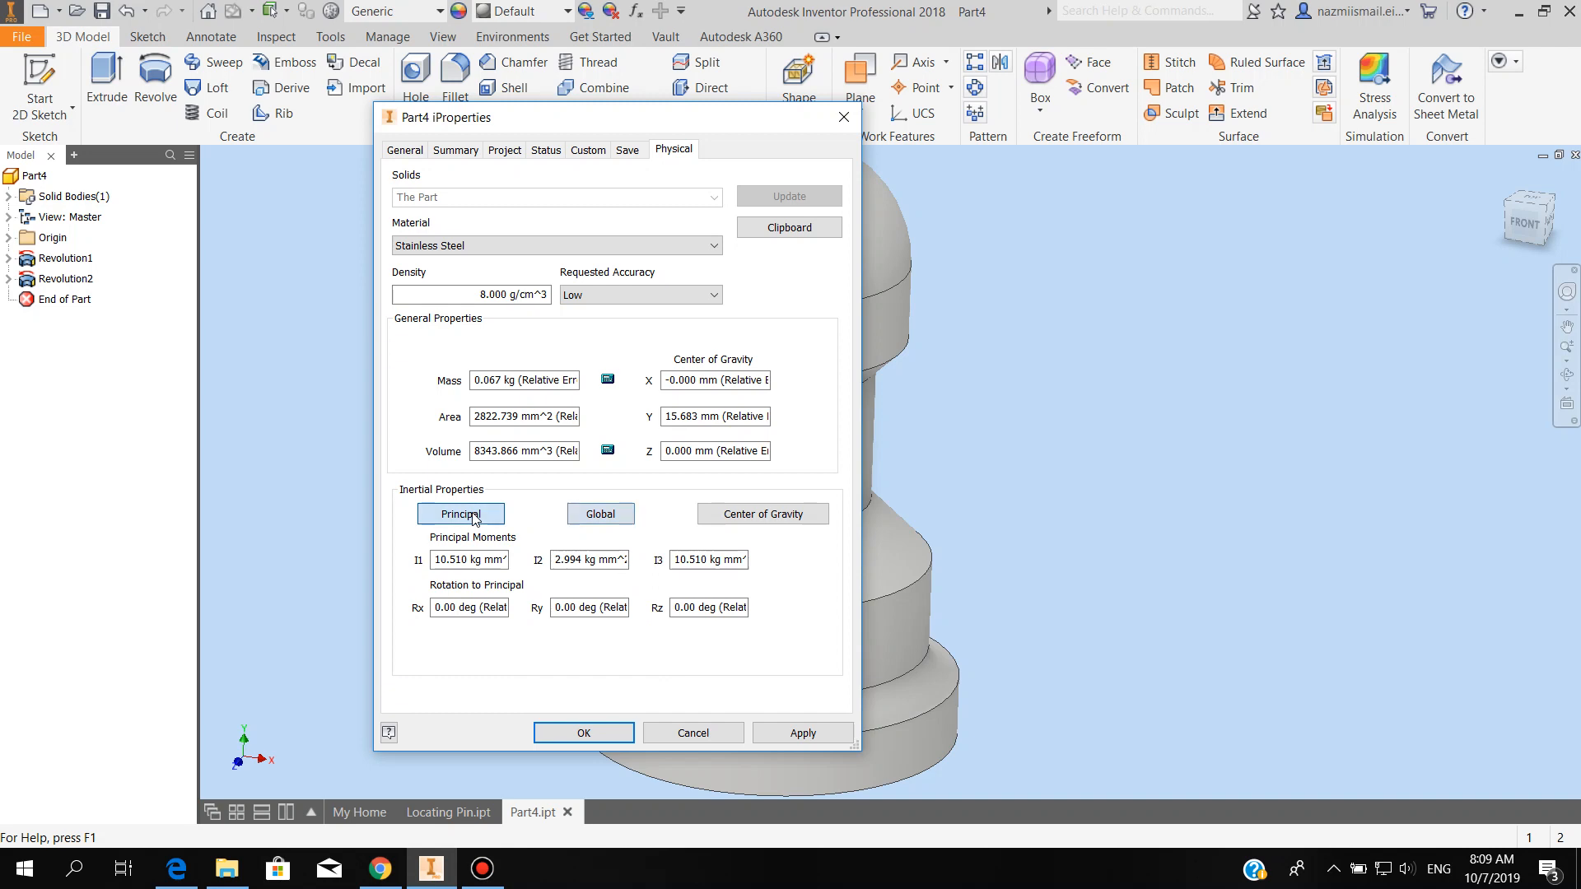
{"action": "left_click", "coordinate": [585, 733]}
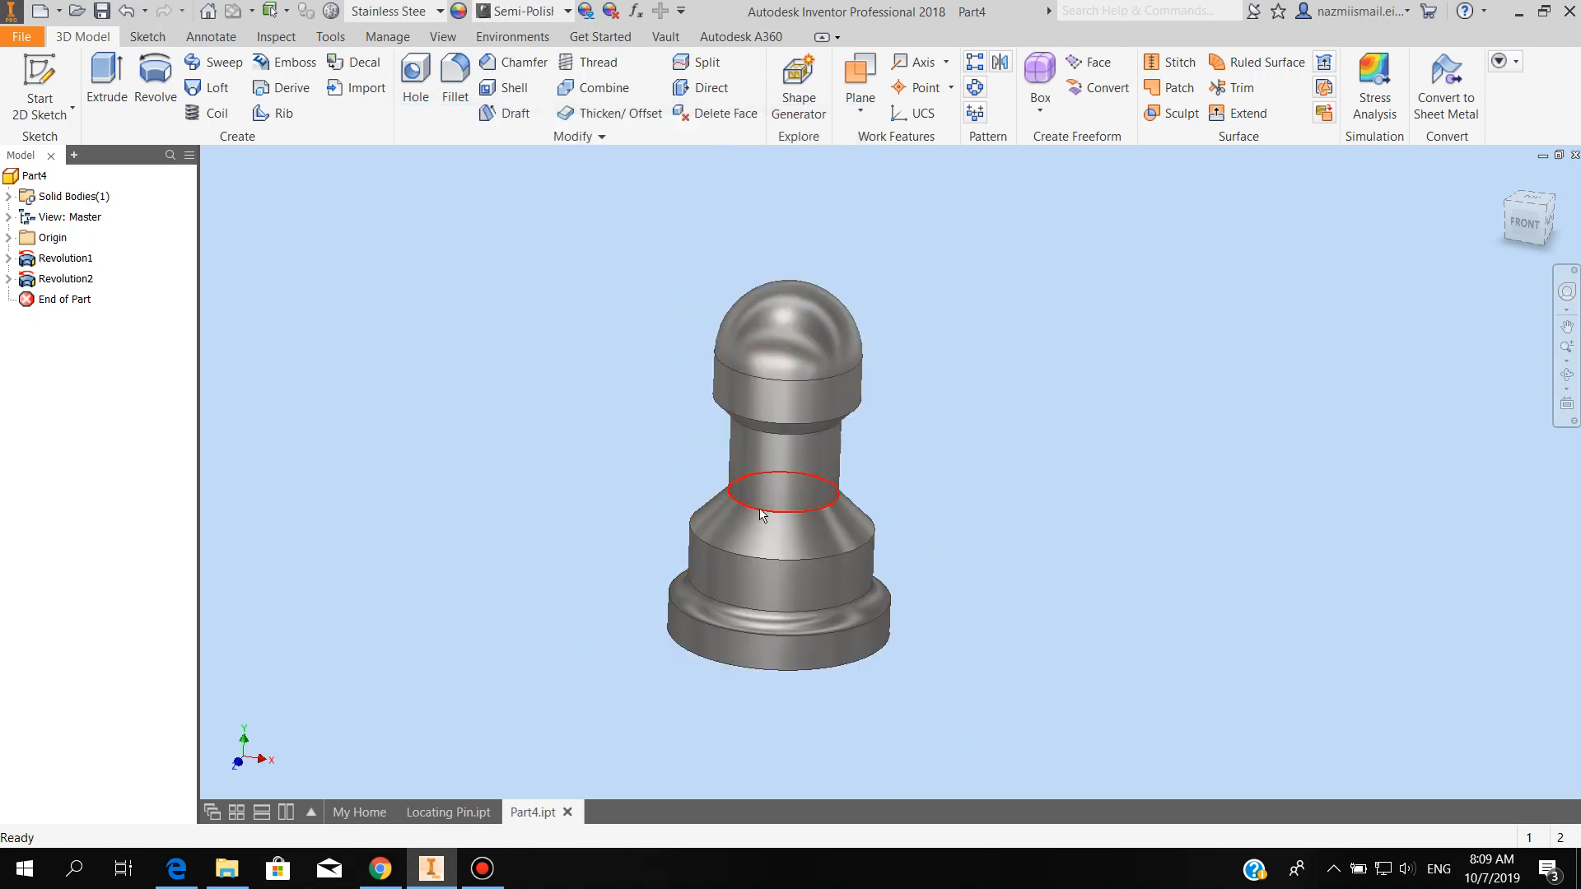
{"action": "mouse_move", "coordinate": [1075, 555]}
{"action": "middle_mouse_down", "text": "shift"}
{"action": "mouse_move", "coordinate": [1027, 554]}
{"action": "mouse_move", "coordinate": [1054, 555]}
{"action": "middle_mouse_up", "text": "shift"}
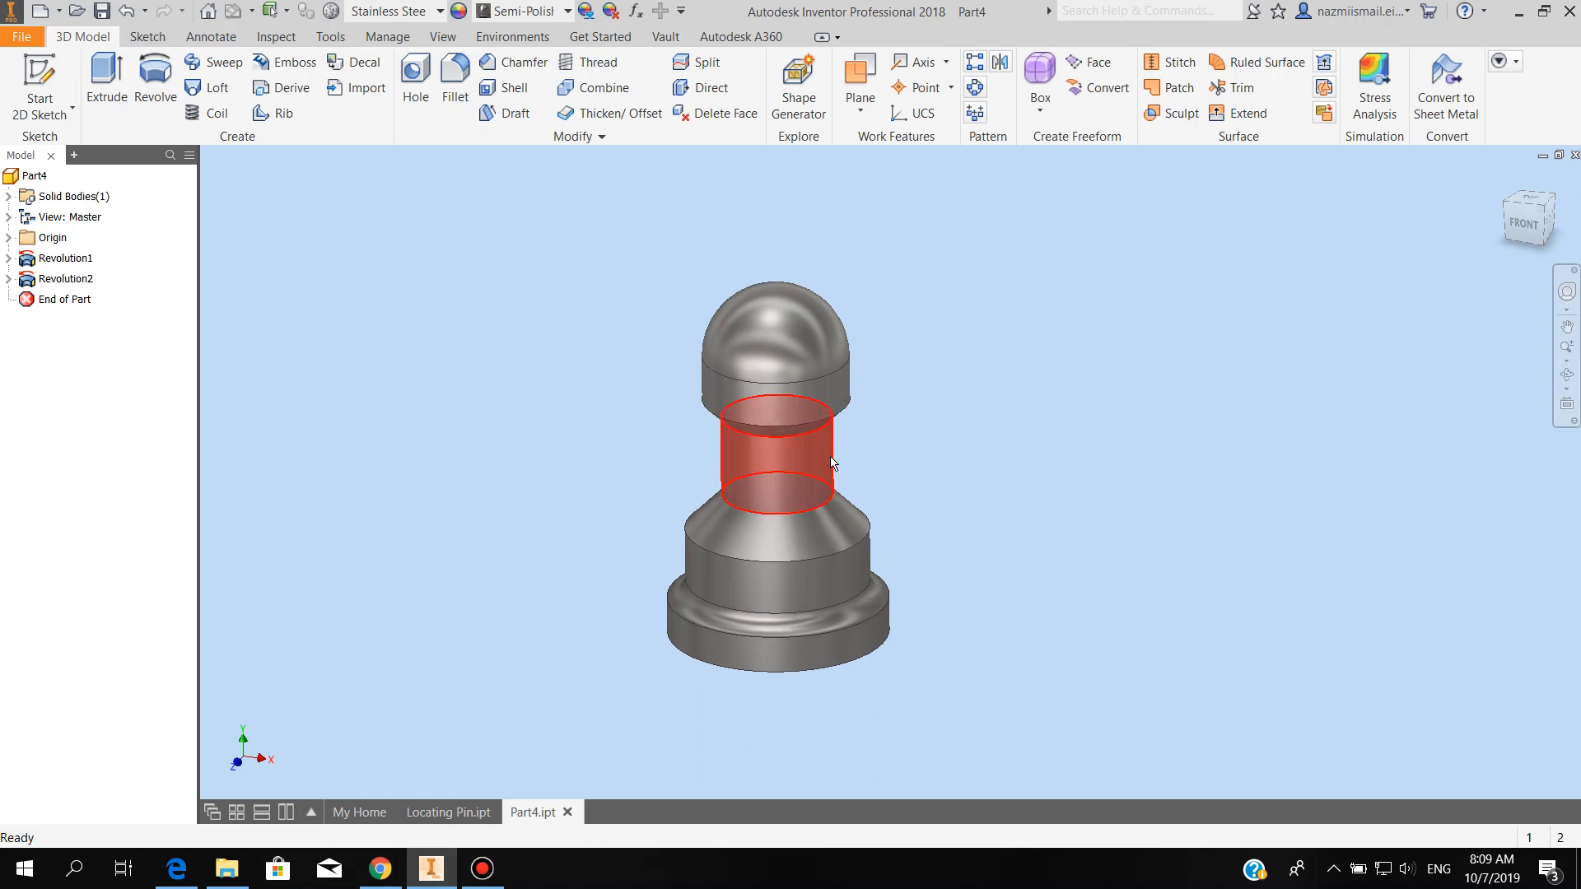
{"action": "scroll", "coordinate": [931, 473], "scroll_direction": "up", "scroll_amount": 3}
{"action": "scroll", "coordinate": [939, 478], "scroll_direction": "down", "scroll_amount": 3}
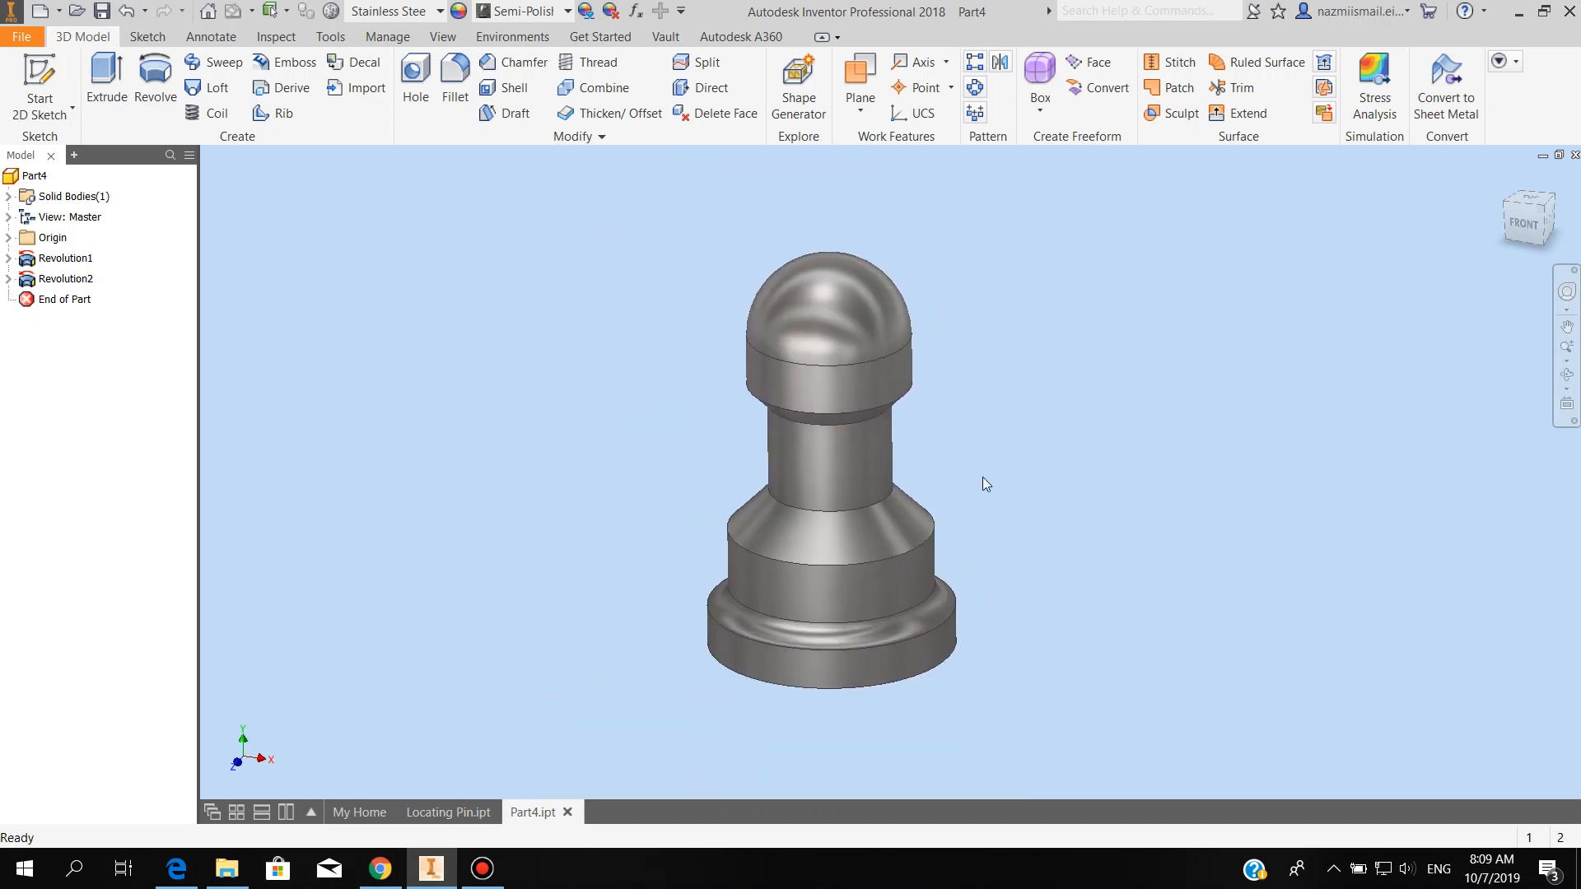